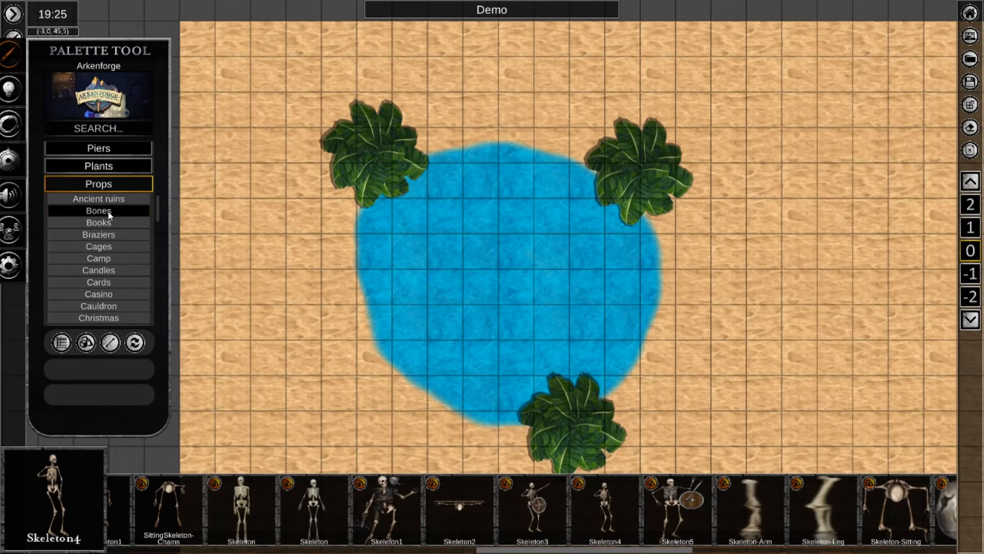
# Place one Skeleton4 prop upright on the pool's western edge and stop placing objects.
pyautogui.click(604, 507)
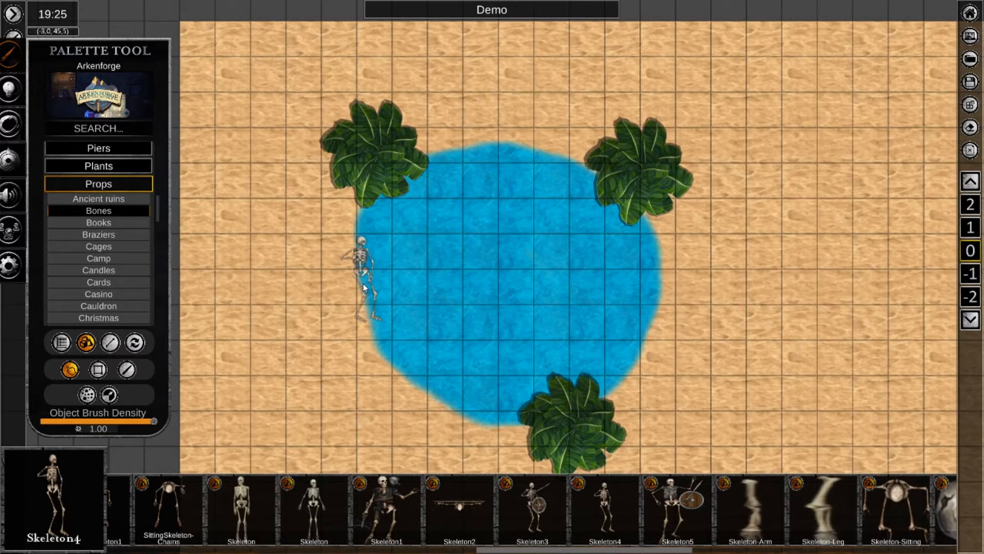
pyautogui.click(363, 284)
pyautogui.rightClick(255, 247)
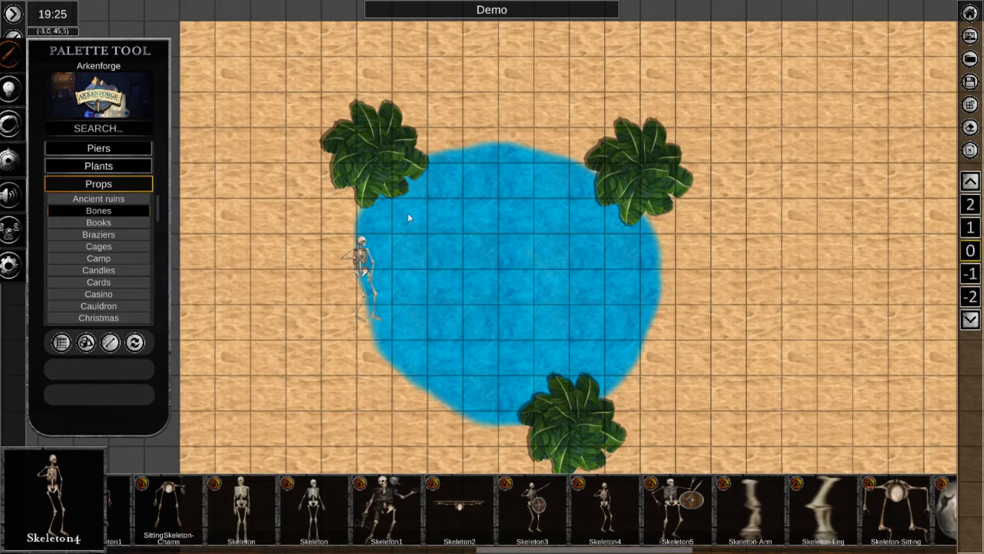
# Select the skeleton, the pool, the sand terrain and the upper-right plant in turn to view their radial menus, and clear the selection.
pyautogui.click(362, 258)
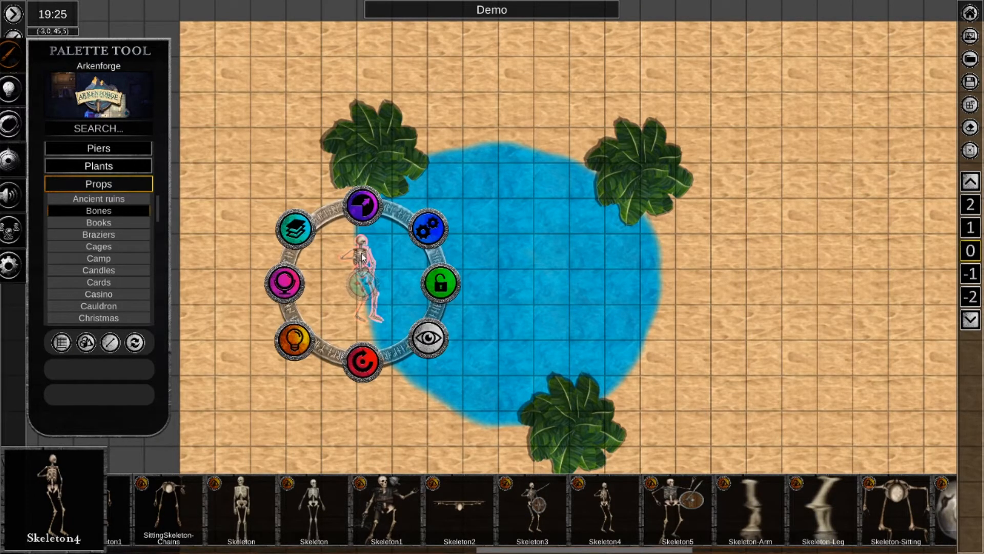
pyautogui.click(528, 260)
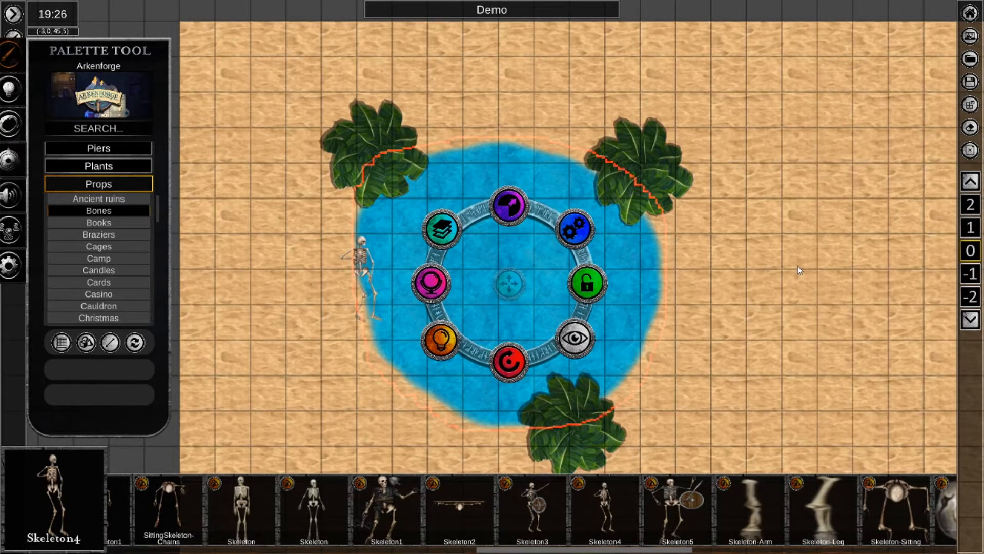
pyautogui.scroll(-5, 798, 266)
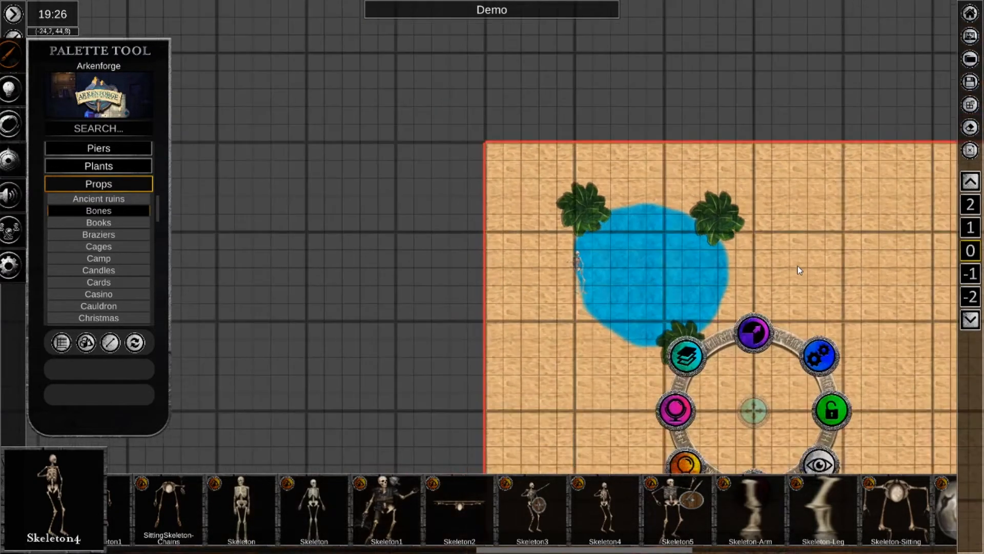
pyautogui.scroll(-1, 798, 266)
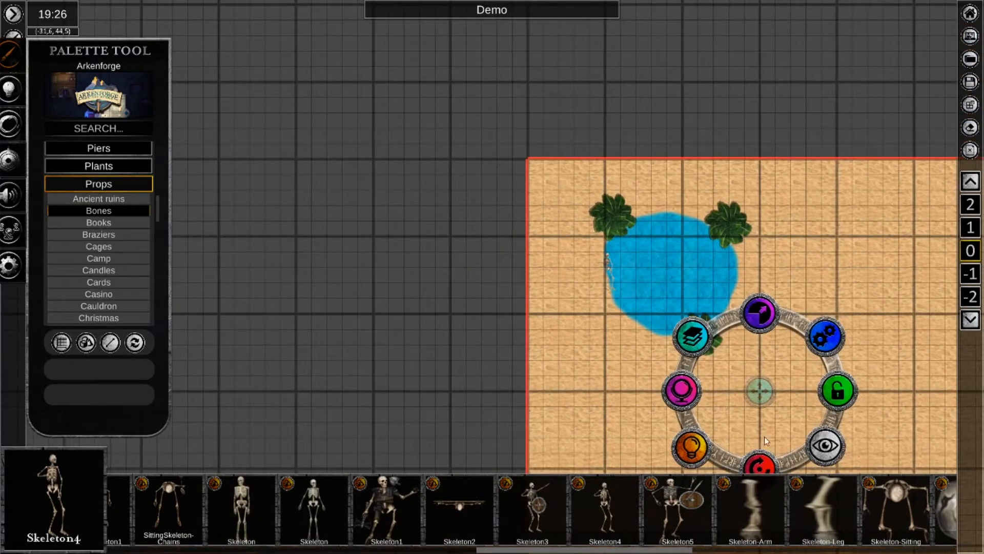
pyautogui.click(673, 275)
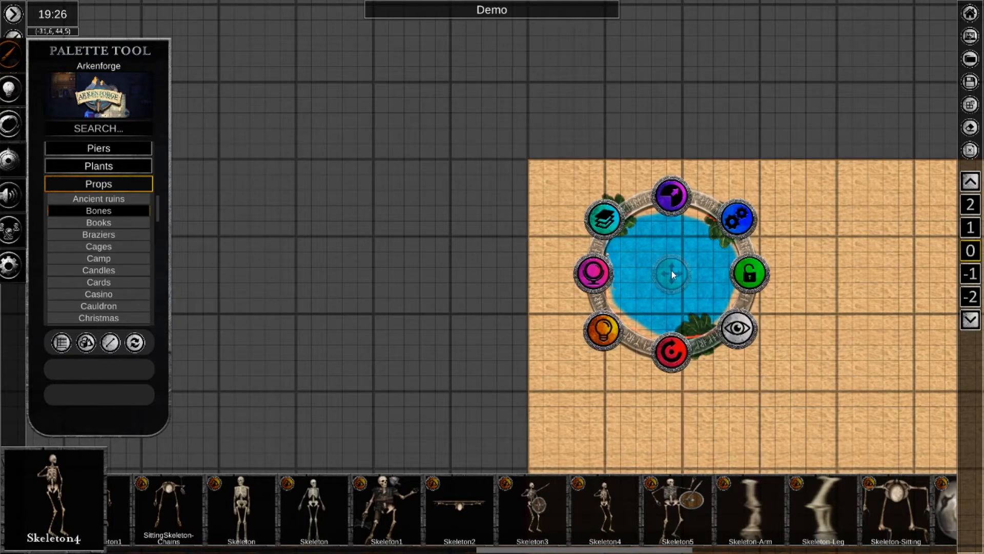
pyautogui.click(715, 227)
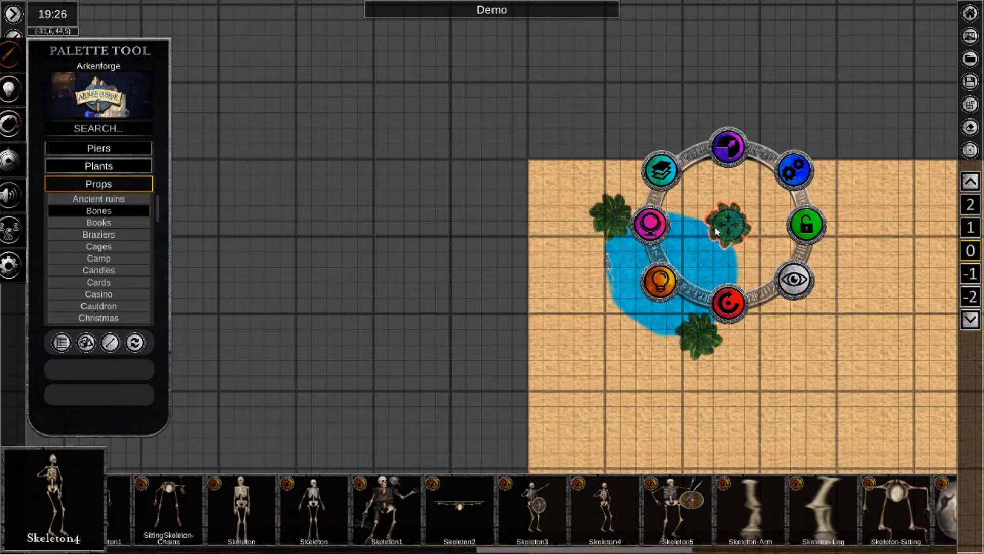
pyautogui.click(521, 303)
# Rotate the skeleton a quarter turn counterclockwise so its head points west and its feet lie in the water.
pyautogui.scroll(3, 522, 304)
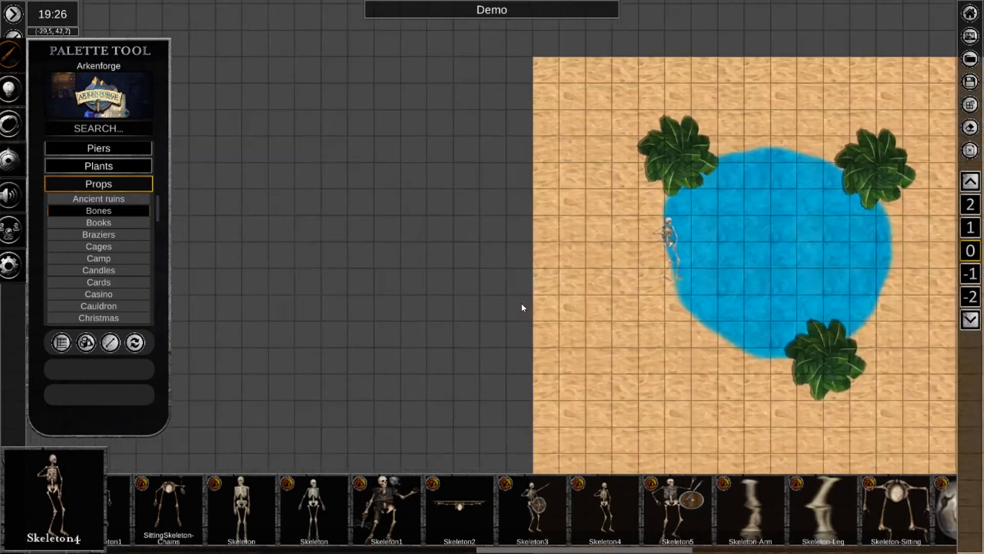
pyautogui.scroll(4, 521, 304)
pyautogui.moveTo(808, 201); pyautogui.dragTo(444, 309, button='middle')
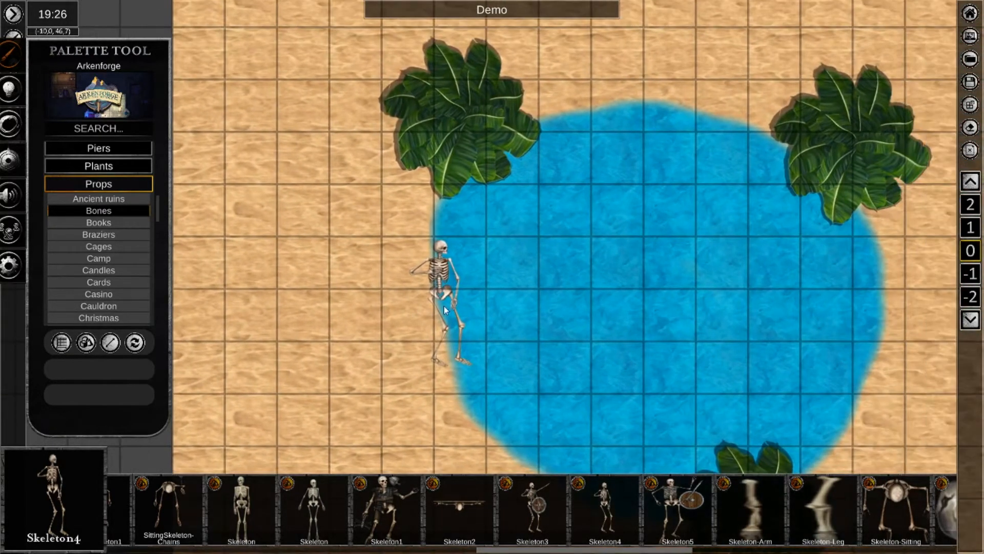
pyautogui.click(438, 269)
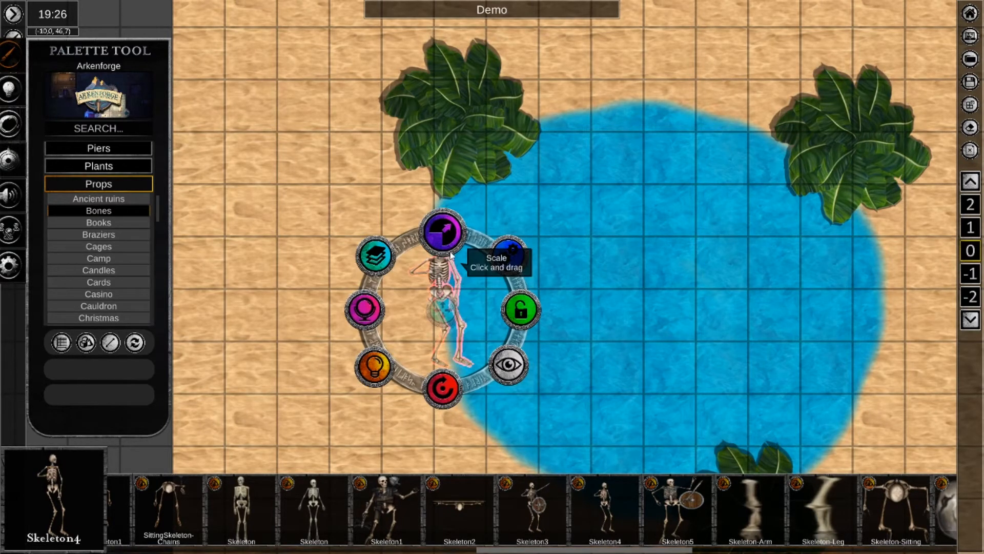
pyautogui.click(444, 395)
pyautogui.moveTo(444, 393)
pyautogui.mouseDown()
pyautogui.moveTo(481, 362)
pyautogui.moveTo(461, 383)
pyautogui.mouseUp()
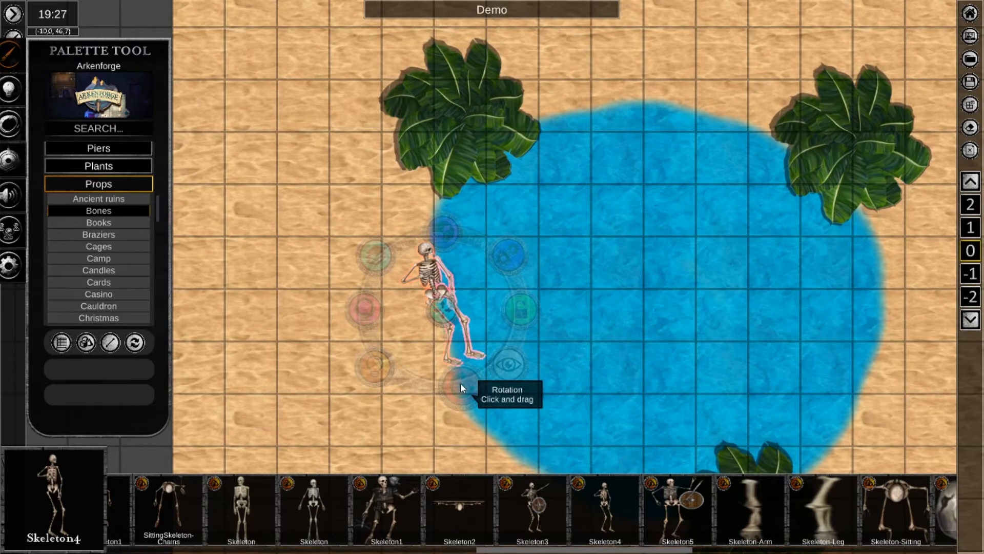
pyautogui.moveTo(461, 382); pyautogui.dragTo(515, 331)
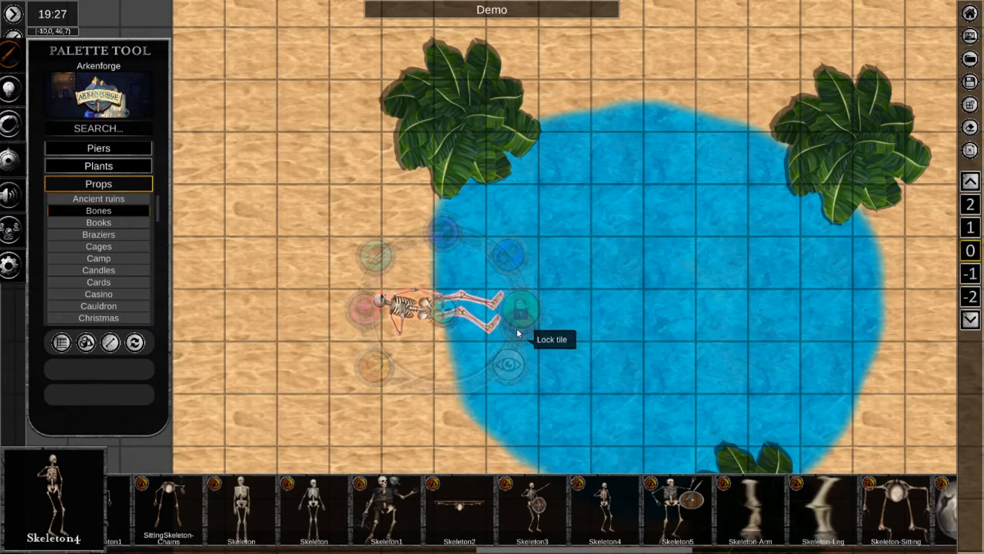
pyautogui.click(517, 331)
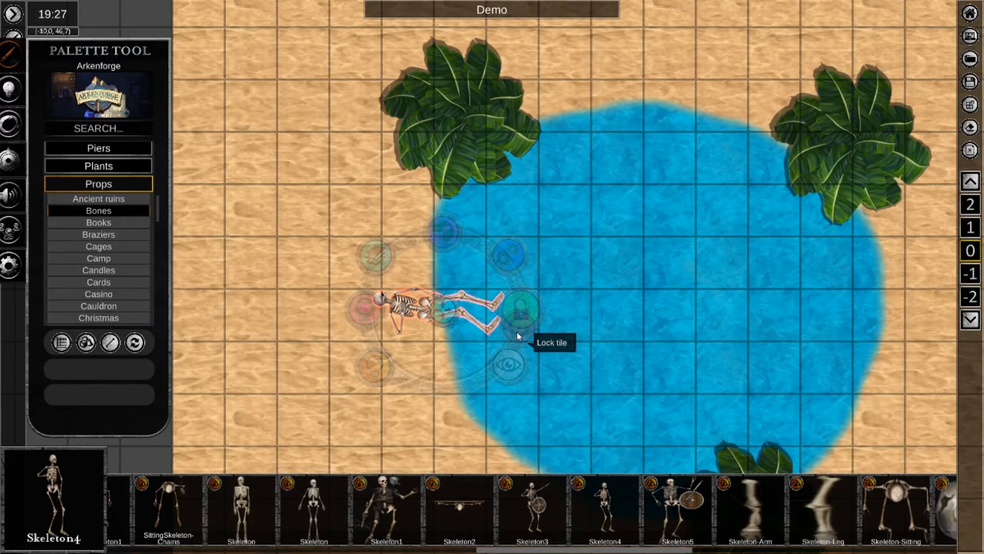
pyautogui.click(516, 332)
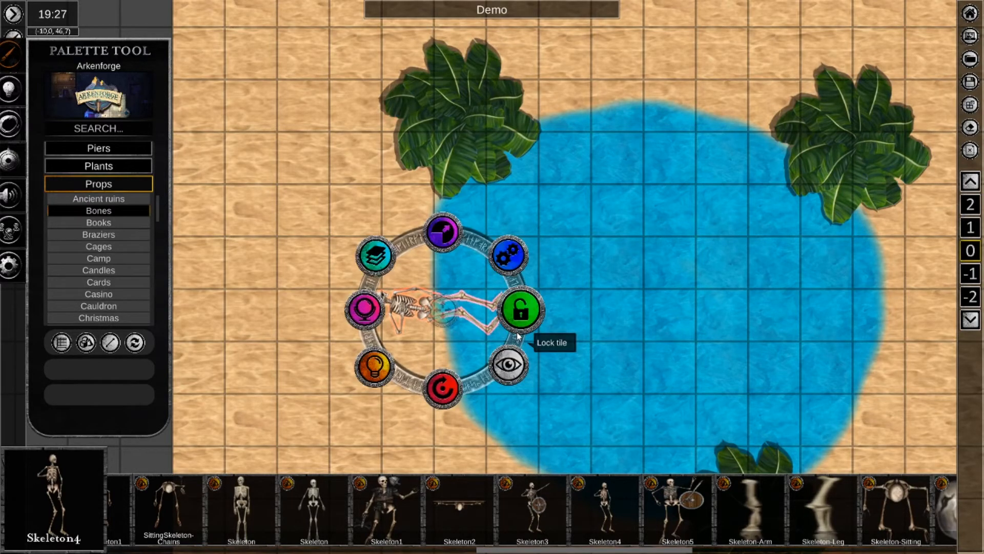
# Move the skeleton slightly east into the pool and scale it to about three grid squares long.
pyautogui.click(445, 315)
pyautogui.moveTo(444, 313); pyautogui.dragTo(480, 319)
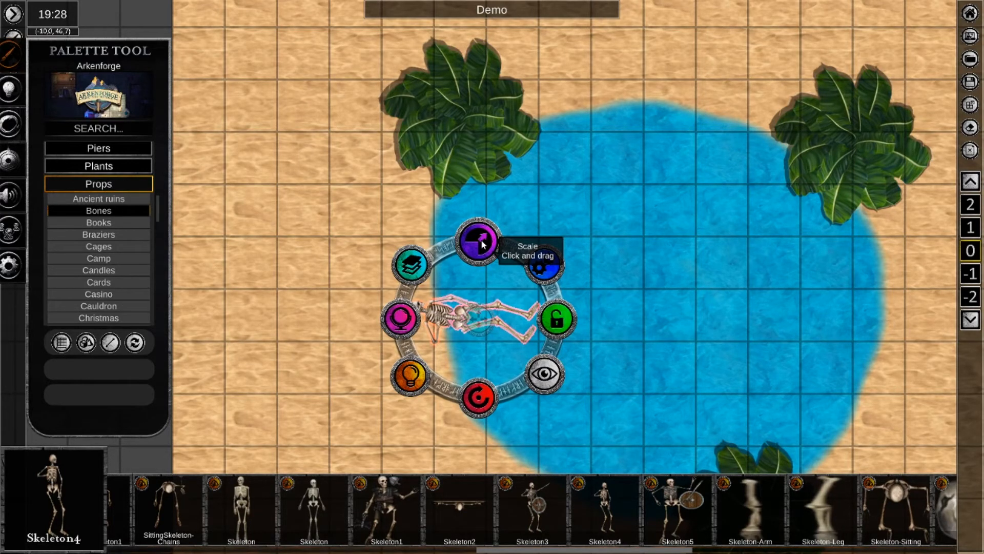
pyautogui.moveTo(481, 241); pyautogui.dragTo(544, 208)
pyautogui.moveTo(550, 198); pyautogui.dragTo(627, 94)
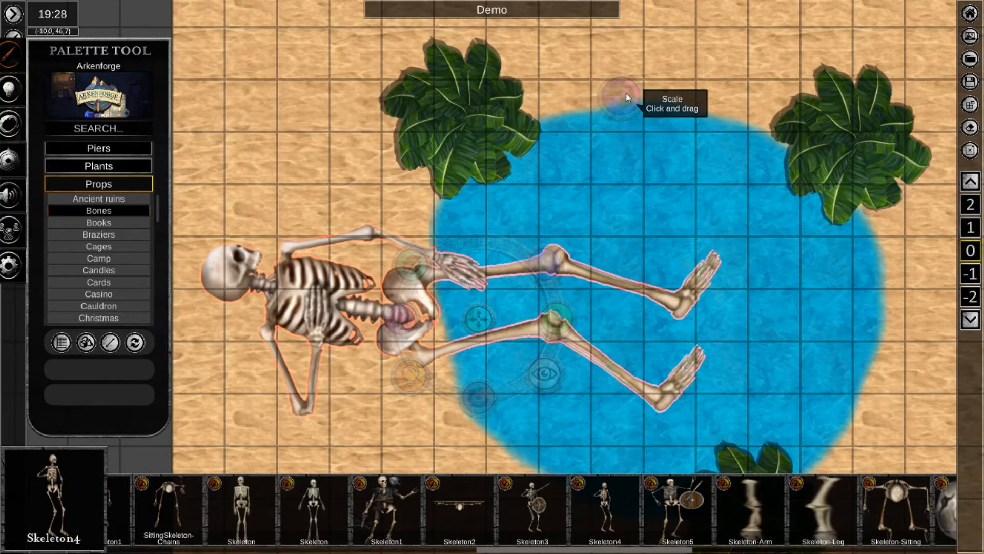
pyautogui.moveTo(626, 94); pyautogui.dragTo(535, 244)
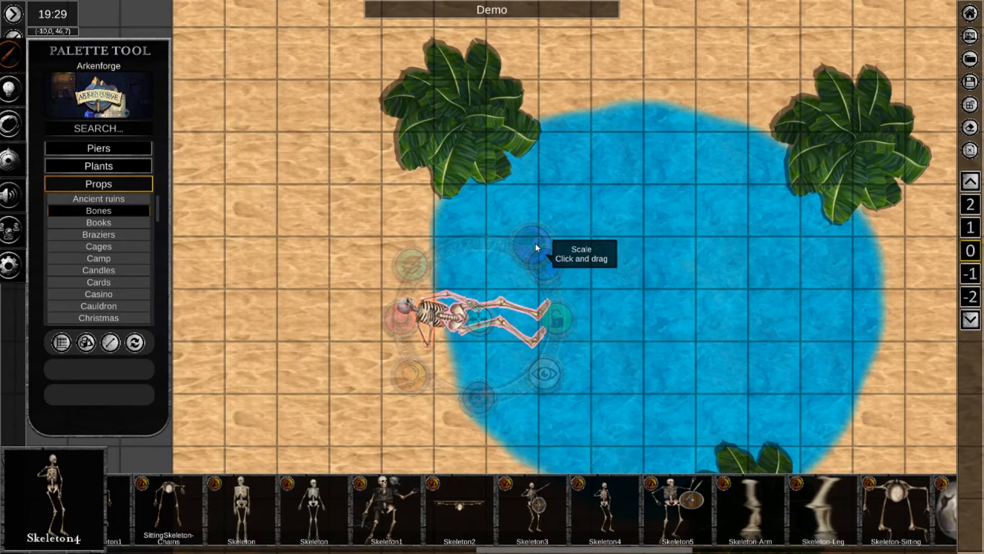
pyautogui.moveTo(535, 244); pyautogui.dragTo(537, 242)
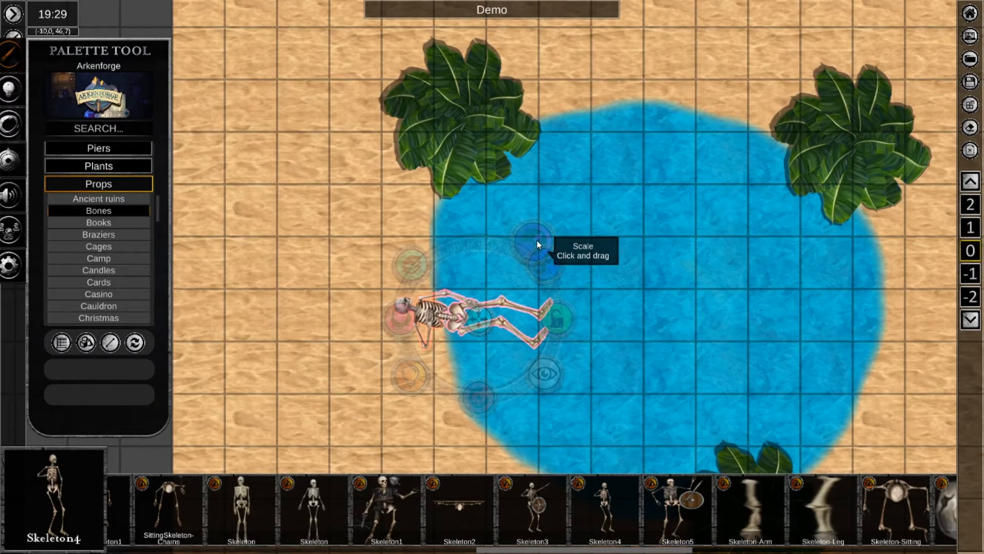
pyautogui.moveTo(537, 241); pyautogui.dragTo(536, 239)
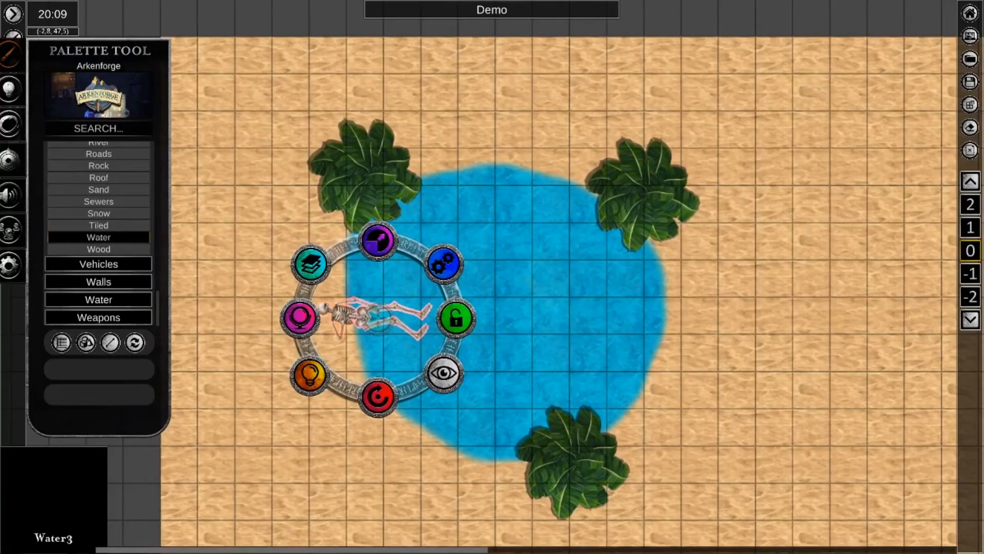
# Try mirroring the skeleton vertically and horizontally through Object Manipulation.
pyautogui.click(380, 484)
pyautogui.click(336, 310)
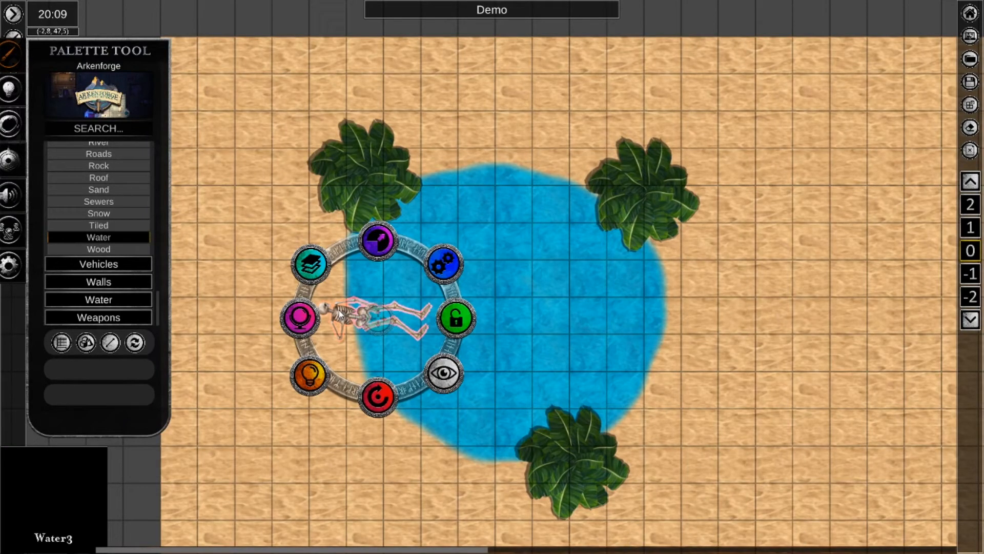
pyautogui.click(309, 320)
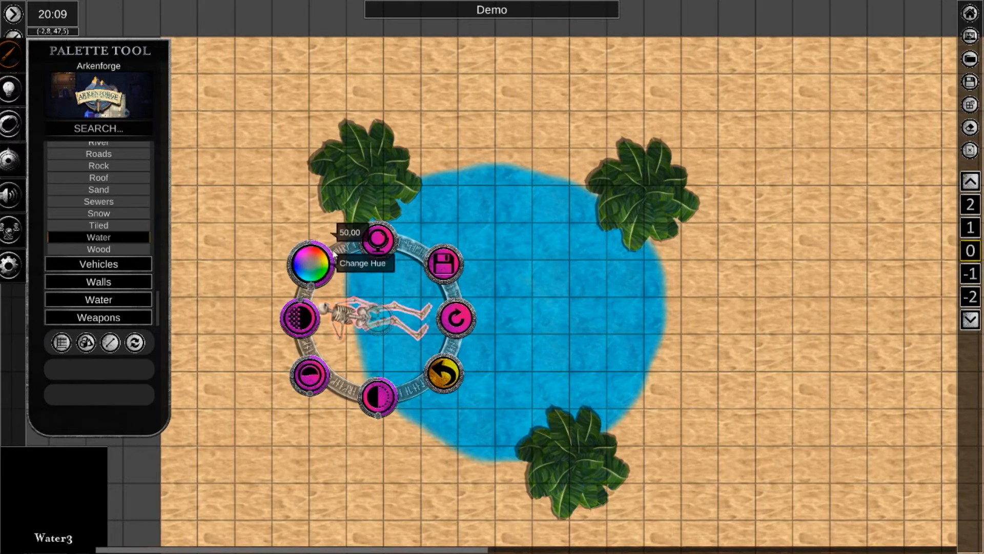
pyautogui.click(376, 248)
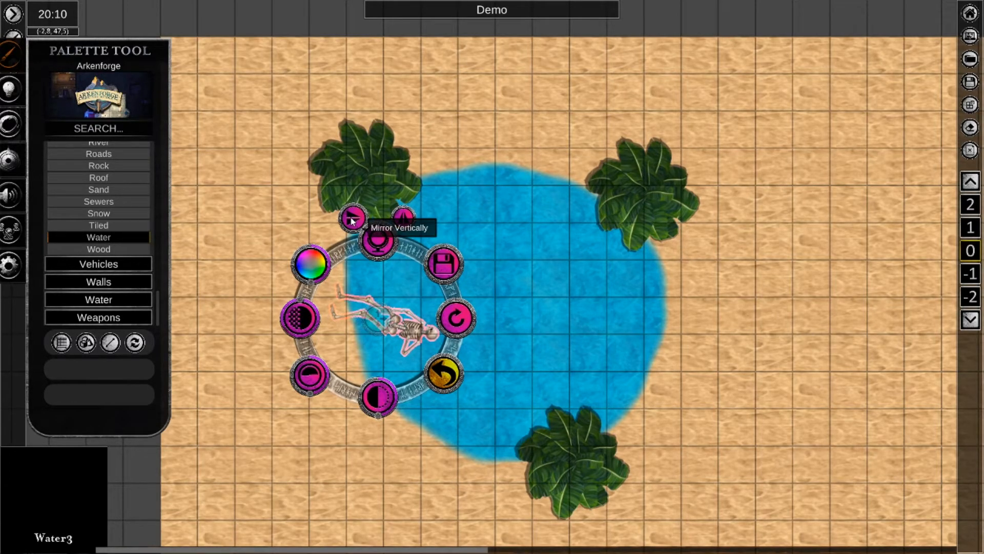
pyautogui.click(351, 221)
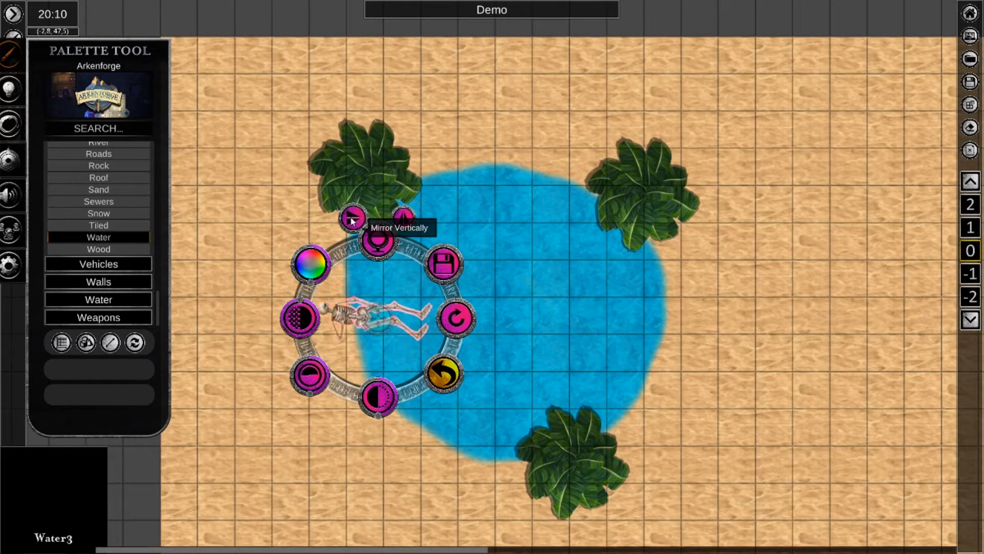
pyautogui.click(403, 222)
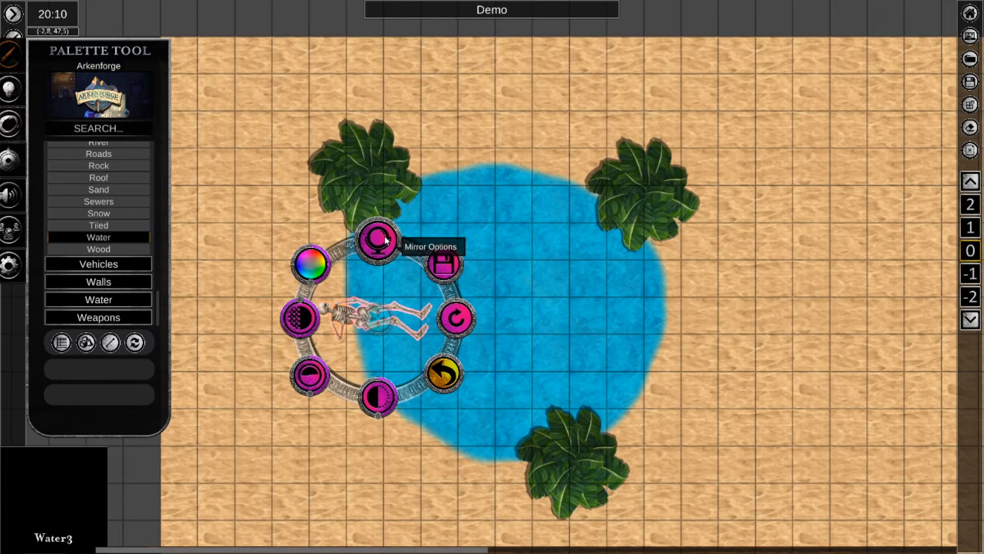
# Try the skeleton's brightness at 0.01 and at 99.33, and revert the changes.
pyautogui.moveTo(383, 397)
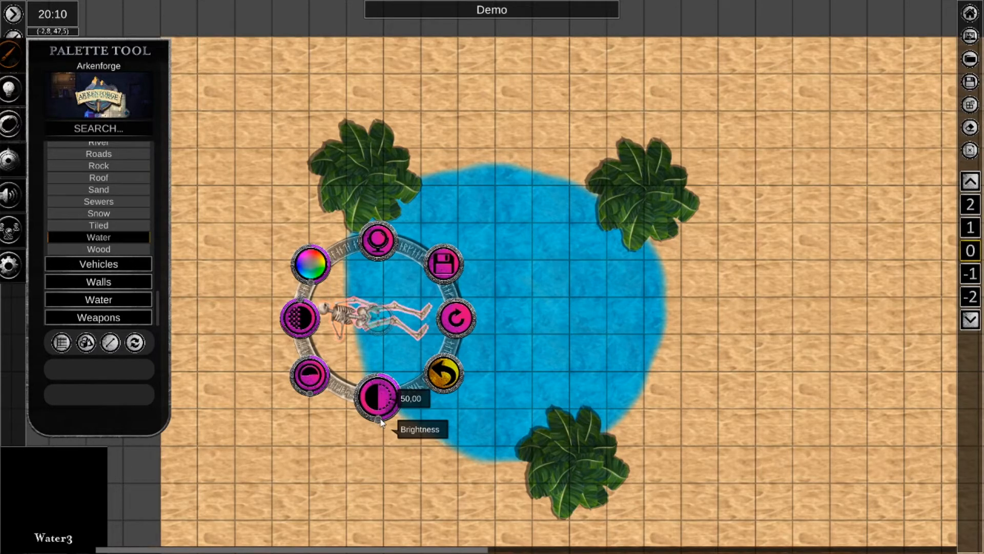
pyautogui.moveTo(380, 421); pyautogui.dragTo(378, 383)
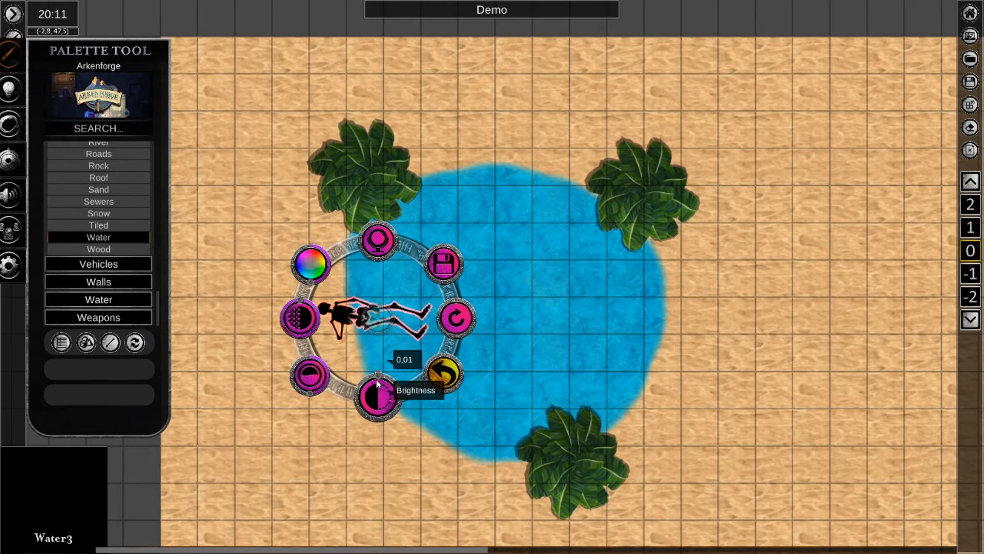
pyautogui.moveTo(377, 384); pyautogui.dragTo(401, 403)
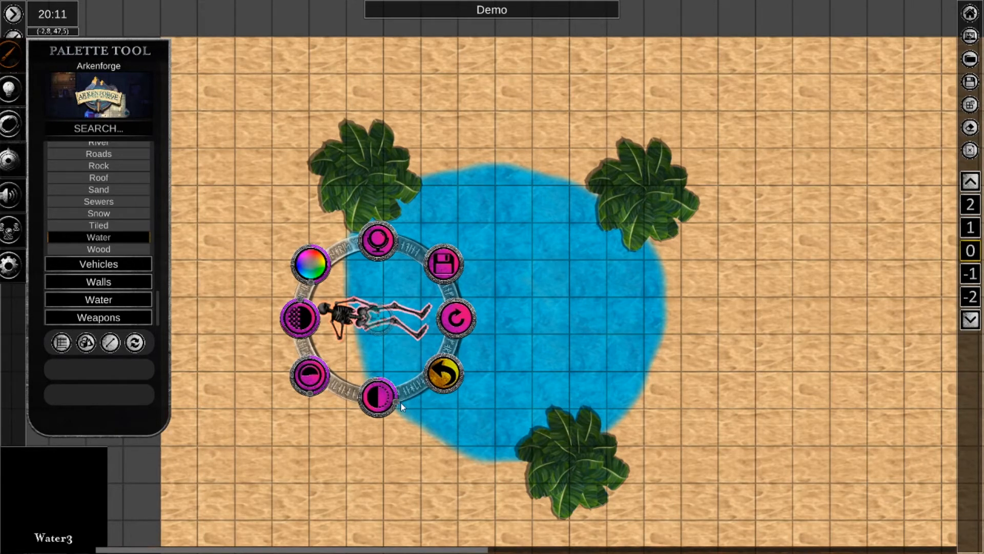
pyautogui.moveTo(364, 405)
pyautogui.mouseDown()
pyautogui.moveTo(363, 394)
pyautogui.moveTo(380, 385)
pyautogui.mouseUp()
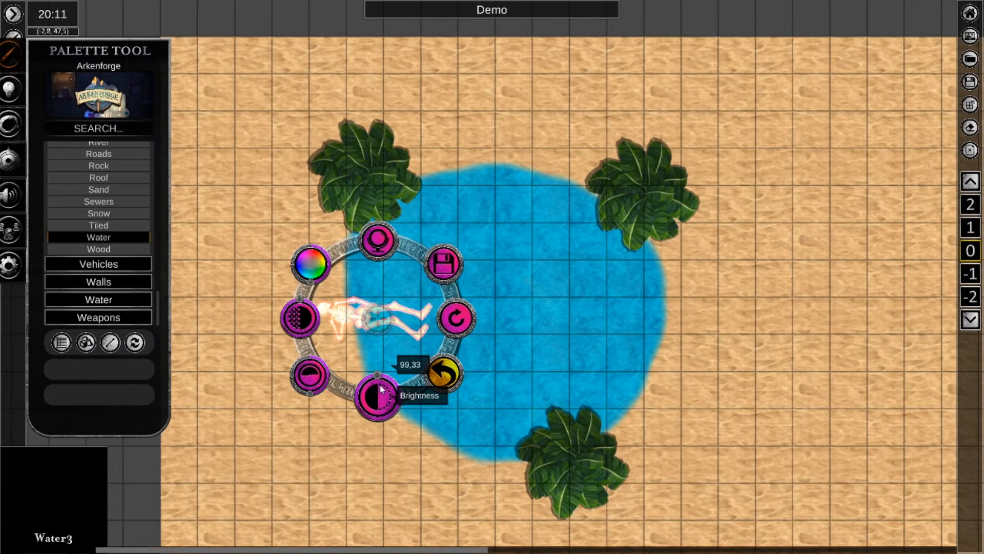
pyautogui.moveTo(380, 386); pyautogui.dragTo(377, 419)
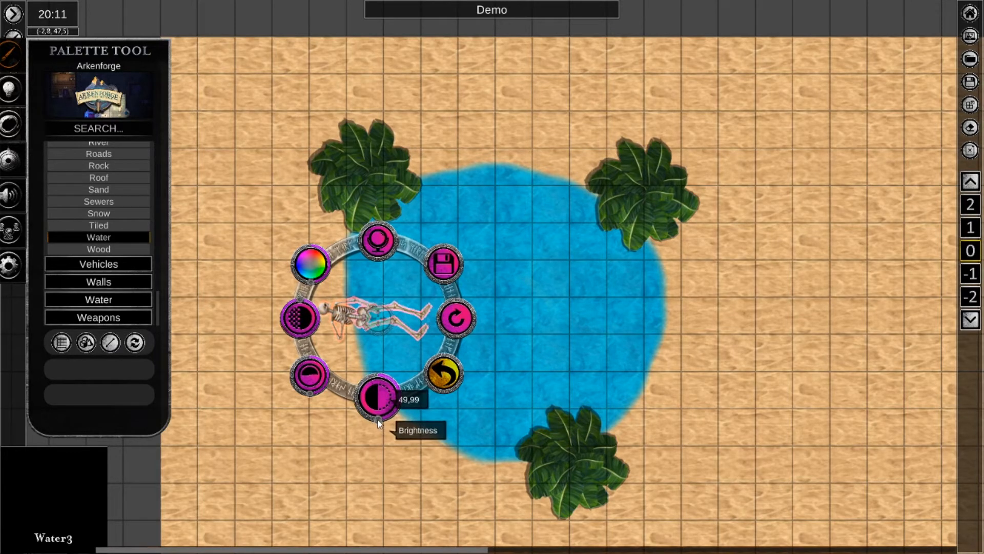
pyautogui.click(460, 321)
# Raise the skeleton's brightness to near its maximum and revert the change.
pyautogui.moveTo(378, 406)
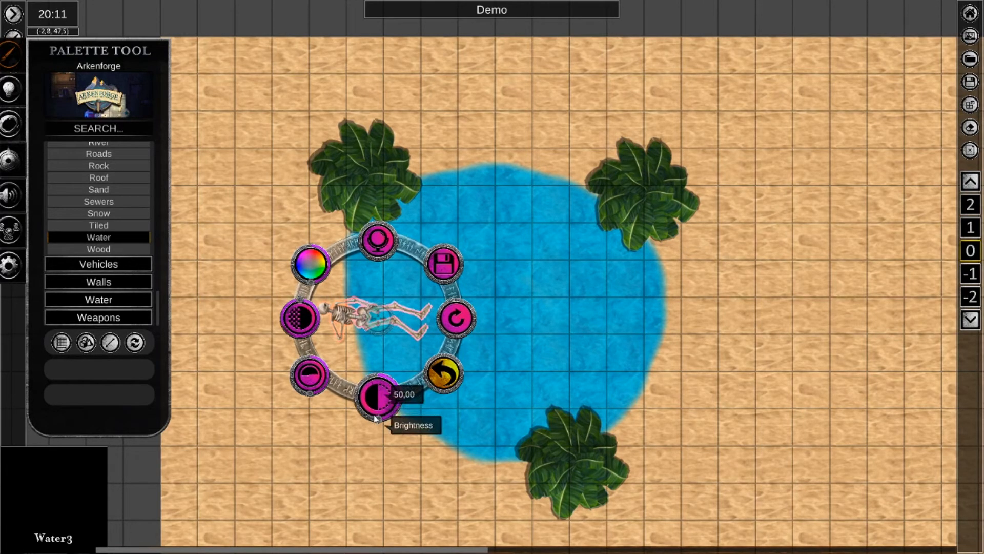
pyautogui.moveTo(377, 417); pyautogui.dragTo(378, 387)
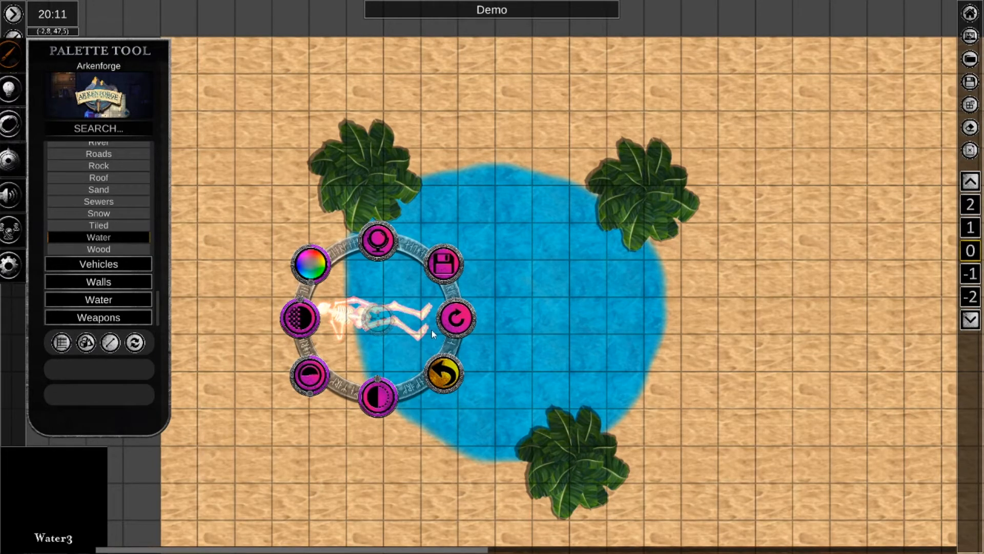
pyautogui.moveTo(377, 380)
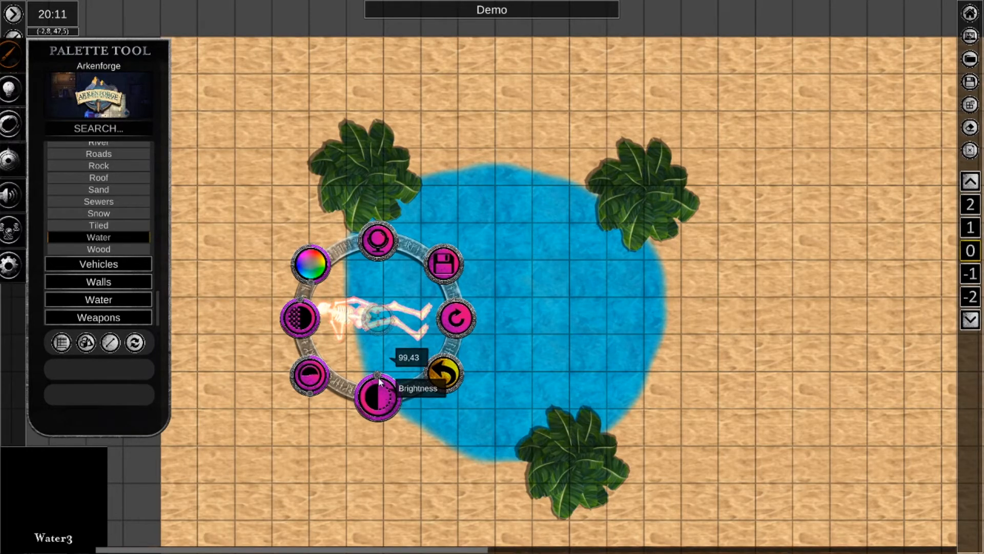
pyautogui.click(461, 318)
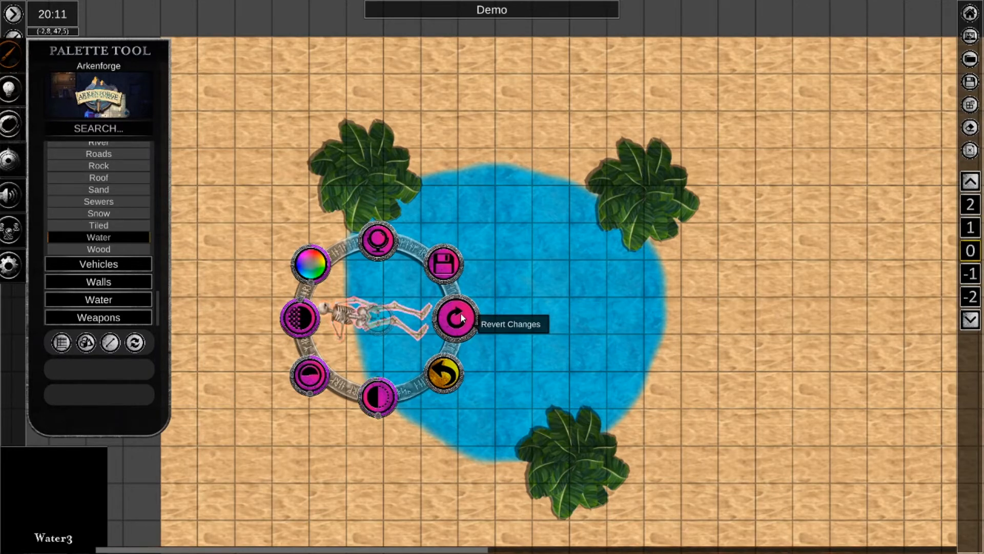
pyautogui.moveTo(395, 413)
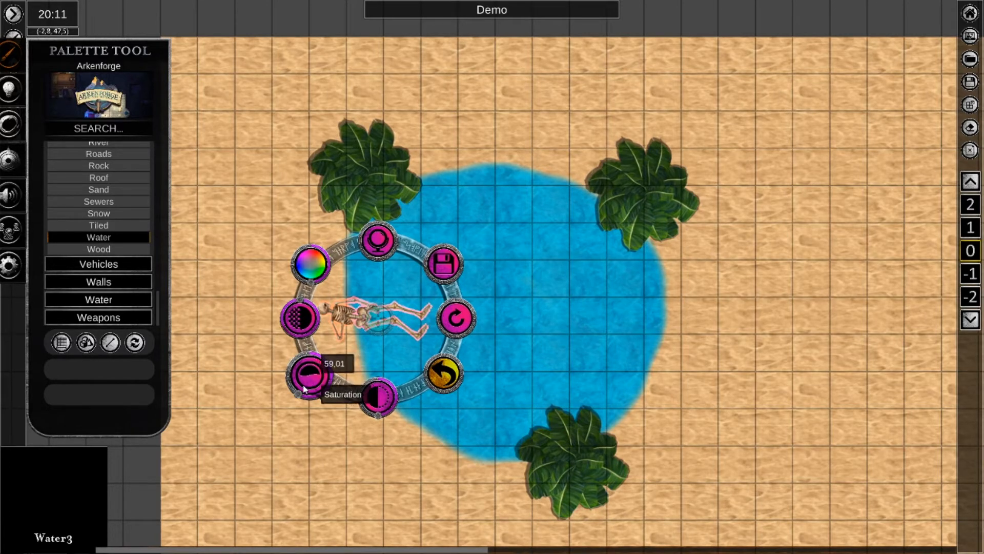
# Try the skeleton's saturation at 99.07, at 0.01 and at 99.37.
pyautogui.moveTo(298, 398); pyautogui.dragTo(313, 370)
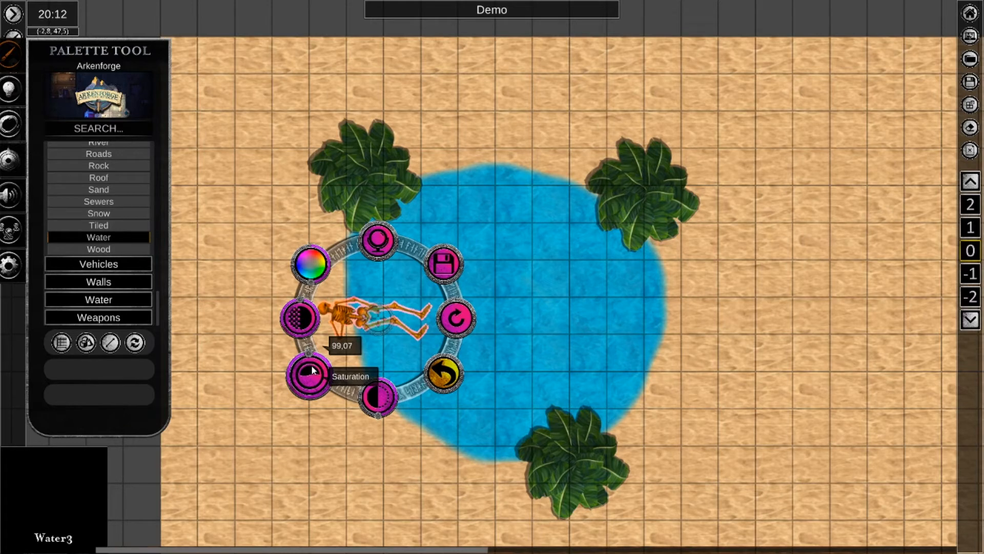
pyautogui.moveTo(313, 370)
pyautogui.mouseDown()
pyautogui.moveTo(302, 392)
pyautogui.moveTo(327, 378)
pyautogui.moveTo(311, 360)
pyautogui.mouseUp()
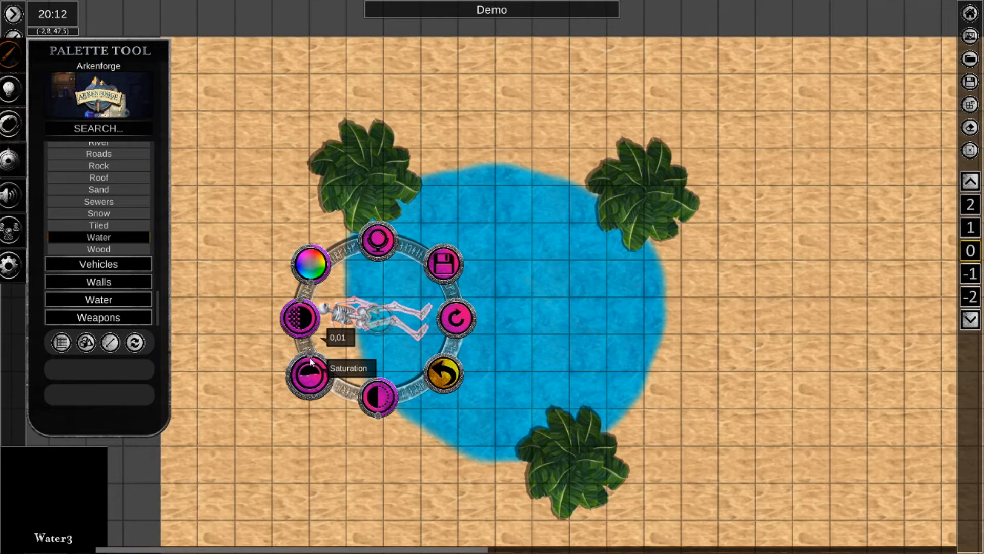
pyautogui.moveTo(310, 361); pyautogui.dragTo(326, 369)
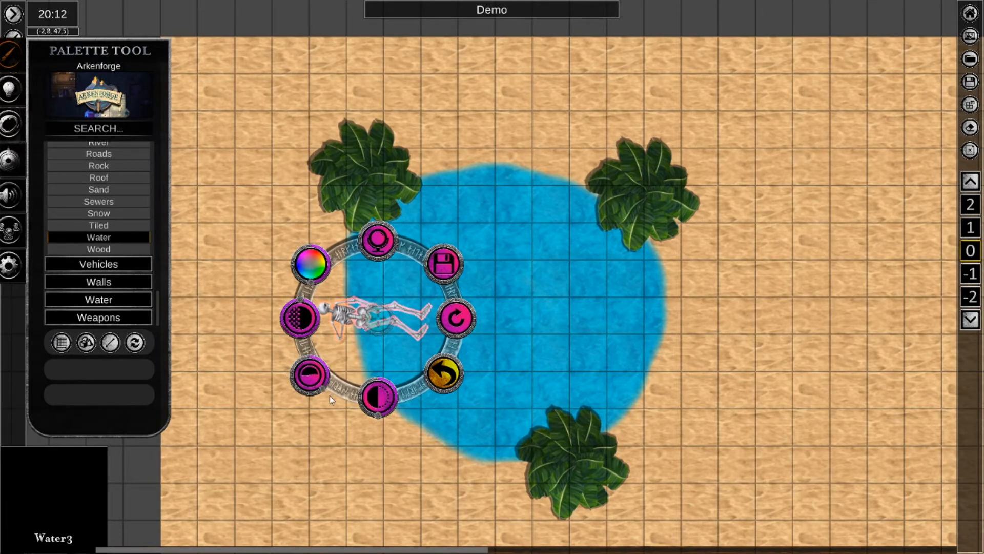
pyautogui.moveTo(305, 395); pyautogui.dragTo(312, 367)
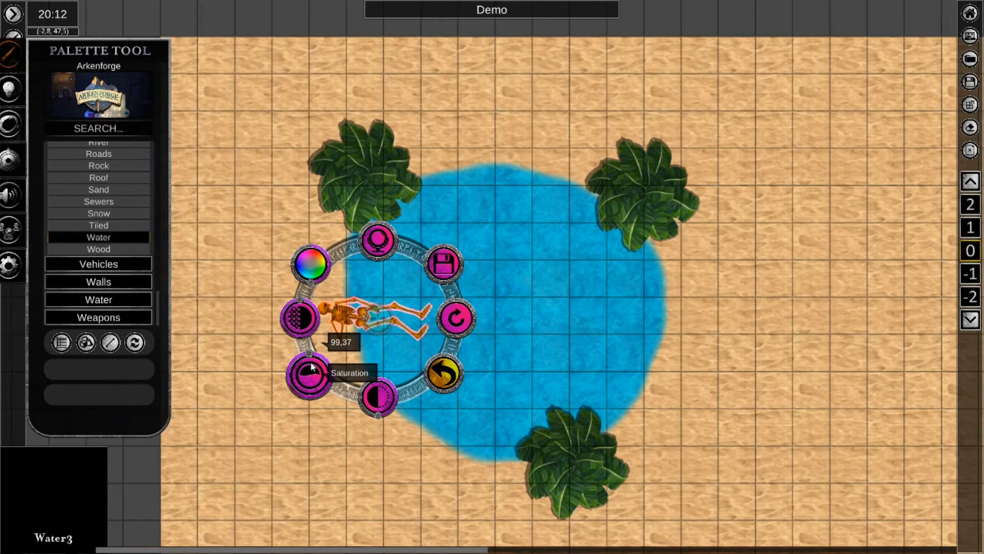
# Raise the brightness of the saturated skeleton and revert all of its colour changes.
pyautogui.moveTo(395, 405)
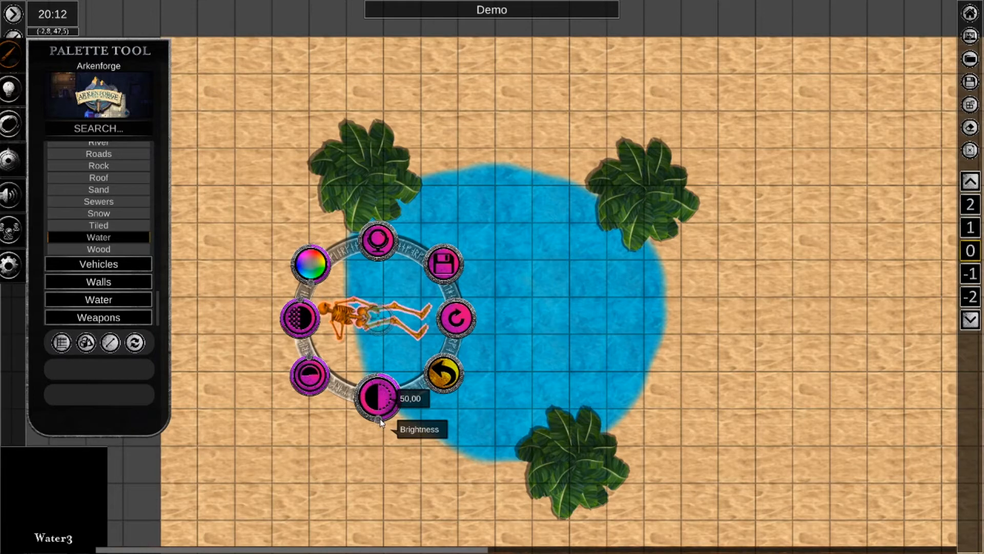
pyautogui.moveTo(380, 421); pyautogui.dragTo(395, 366)
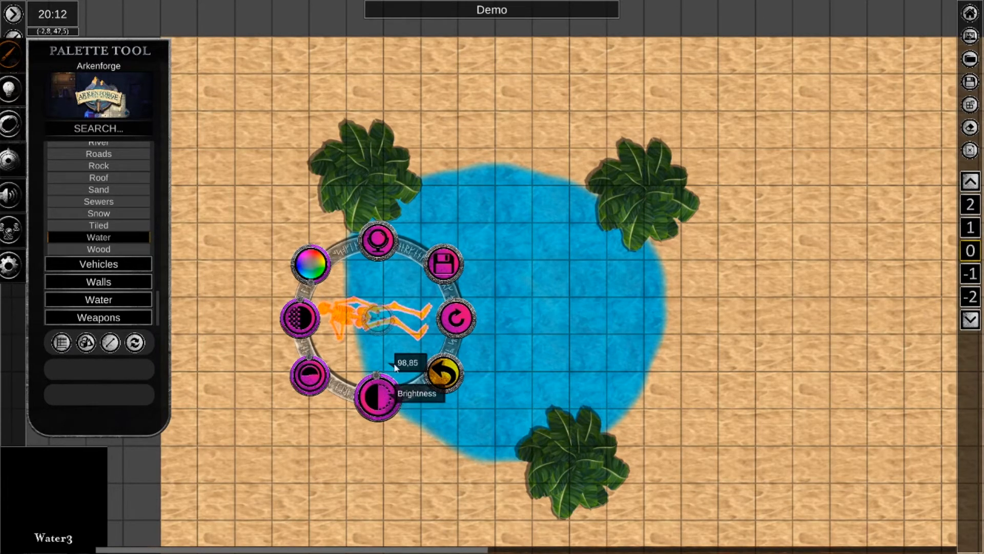
pyautogui.click(461, 319)
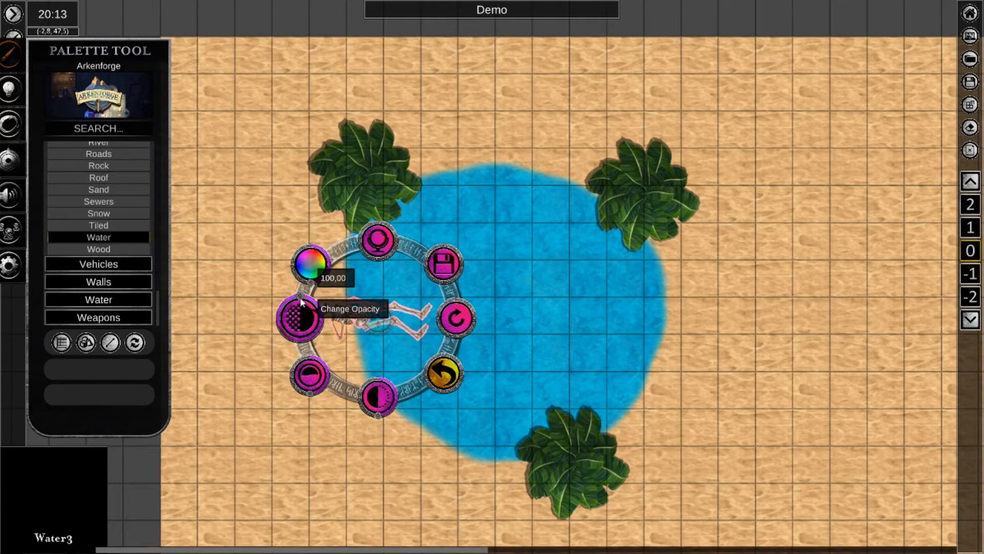
# Try the skeleton's opacity at 35.80 and at other partial levels, and restore it to full opacity.
pyautogui.moveTo(302, 303); pyautogui.dragTo(310, 326)
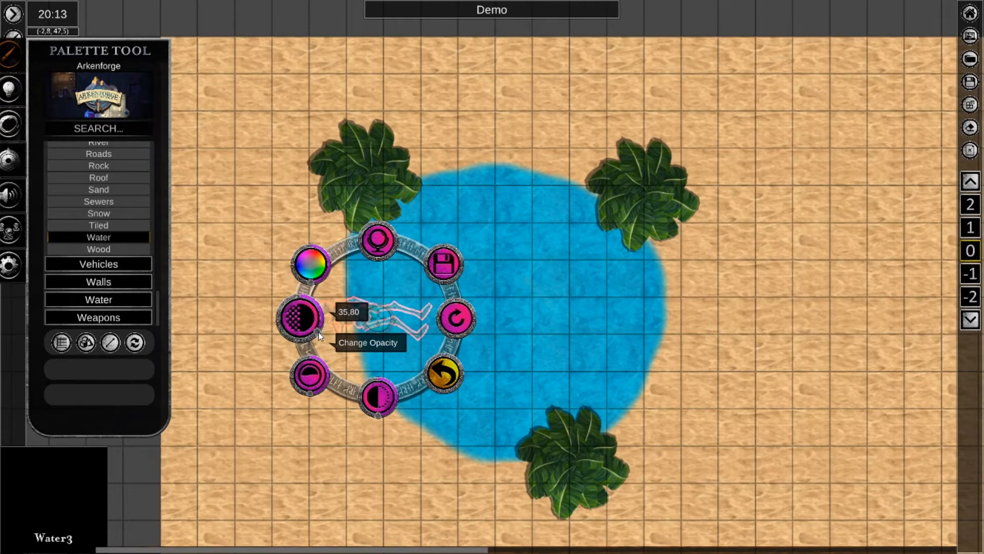
pyautogui.moveTo(318, 332); pyautogui.dragTo(311, 336)
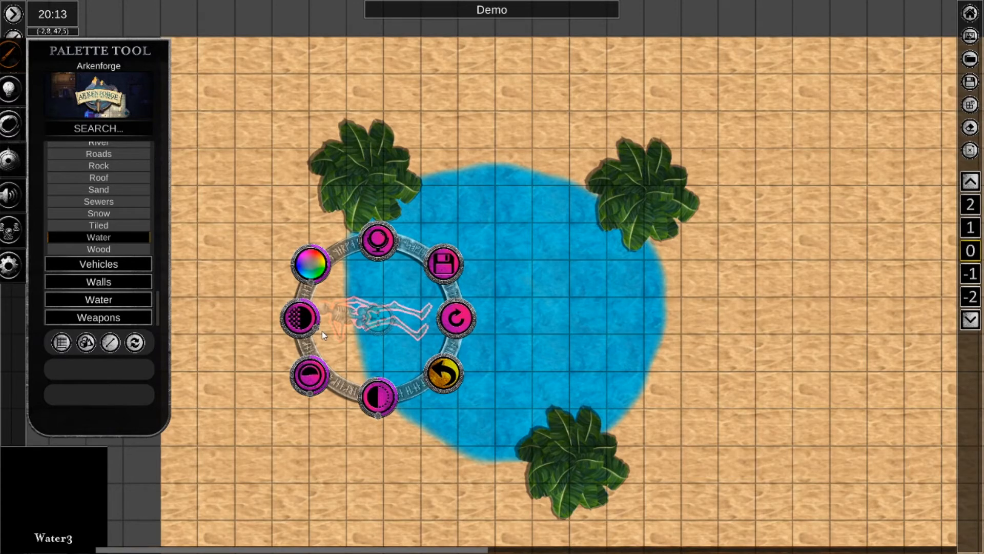
pyautogui.moveTo(295, 318)
pyautogui.mouseDown()
pyautogui.moveTo(305, 303)
pyautogui.moveTo(295, 305)
pyautogui.mouseUp()
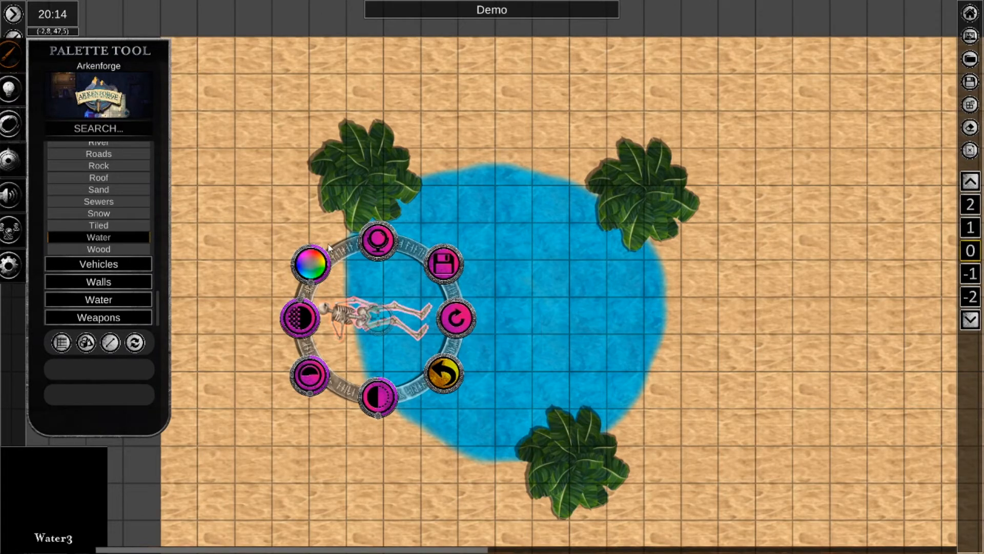
# Try several hues on the skeleton, including 55.02, revert the changes and leave its radial menu.
pyautogui.moveTo(316, 263)
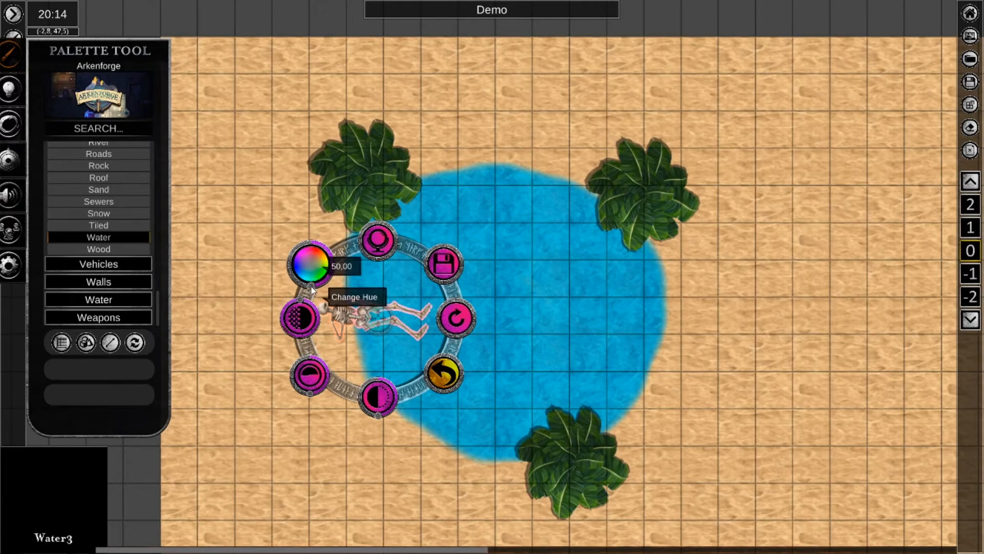
pyautogui.moveTo(312, 289); pyautogui.dragTo(314, 245)
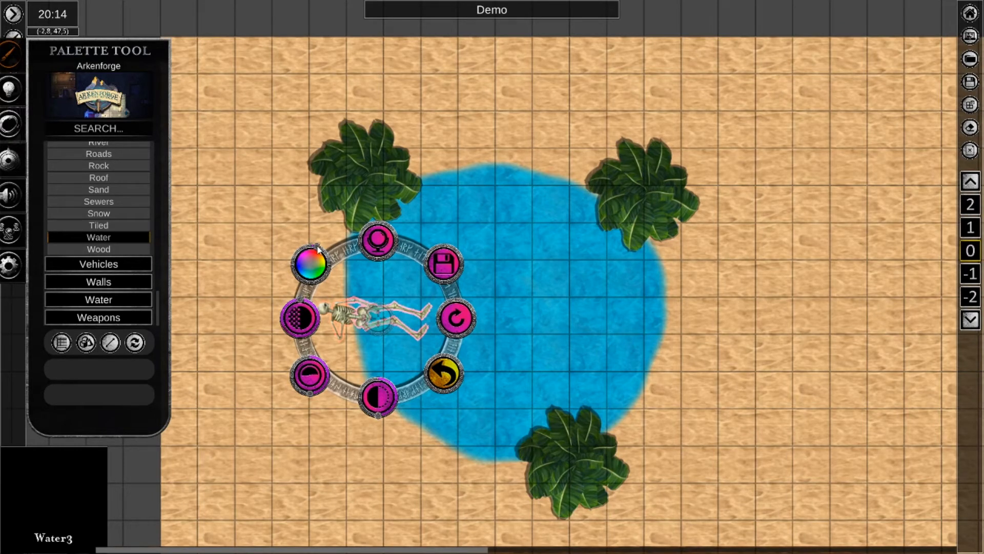
pyautogui.moveTo(320, 249); pyautogui.dragTo(330, 290)
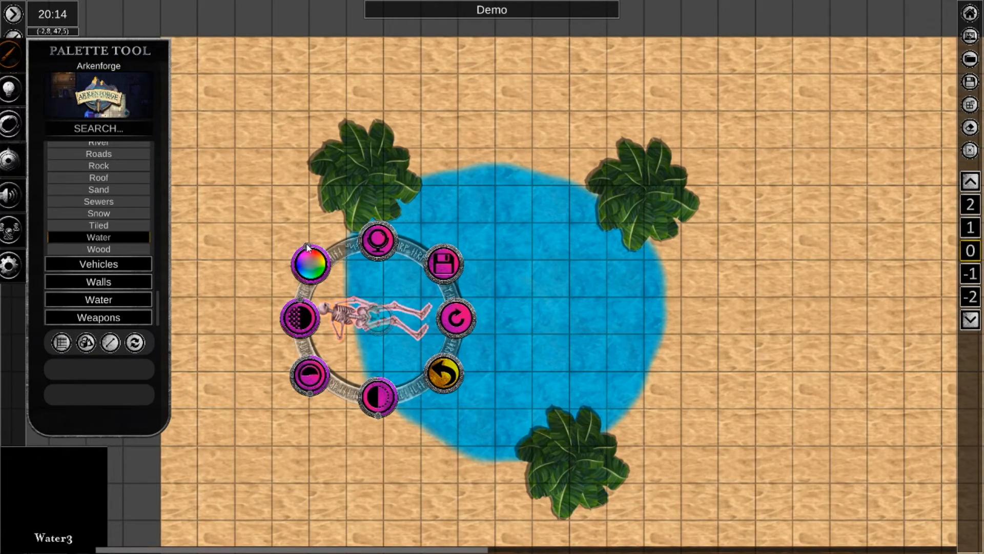
pyautogui.moveTo(307, 246); pyautogui.dragTo(306, 278)
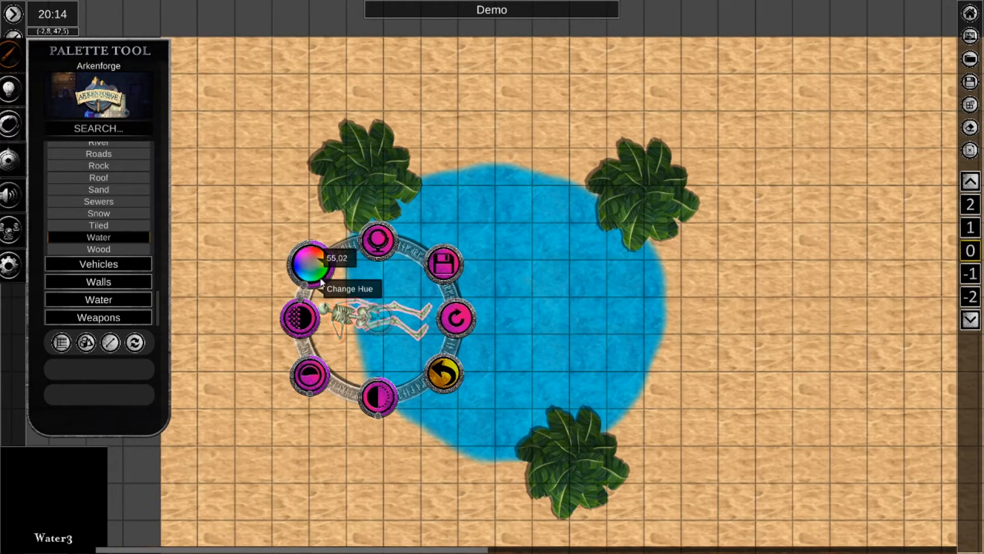
pyautogui.click(460, 320)
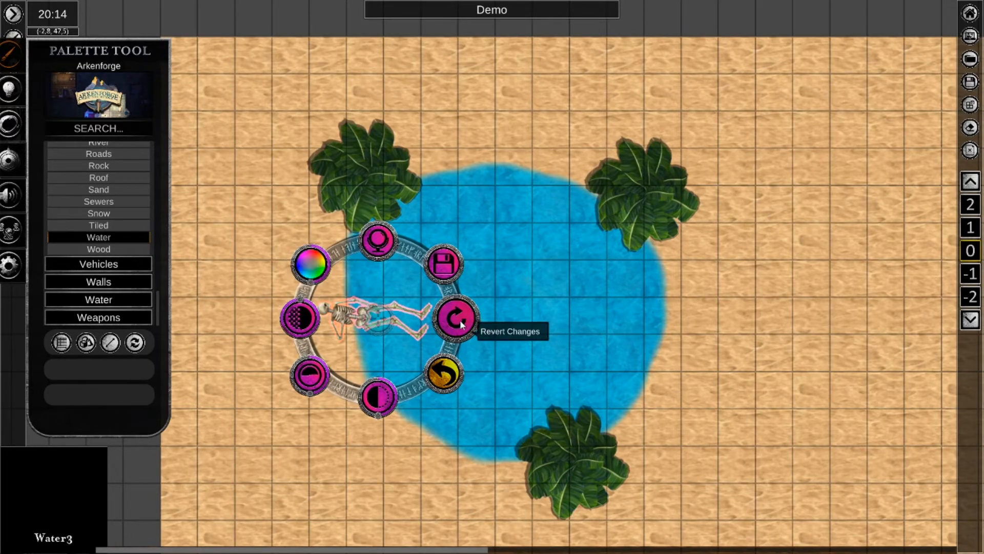
pyautogui.click(450, 383)
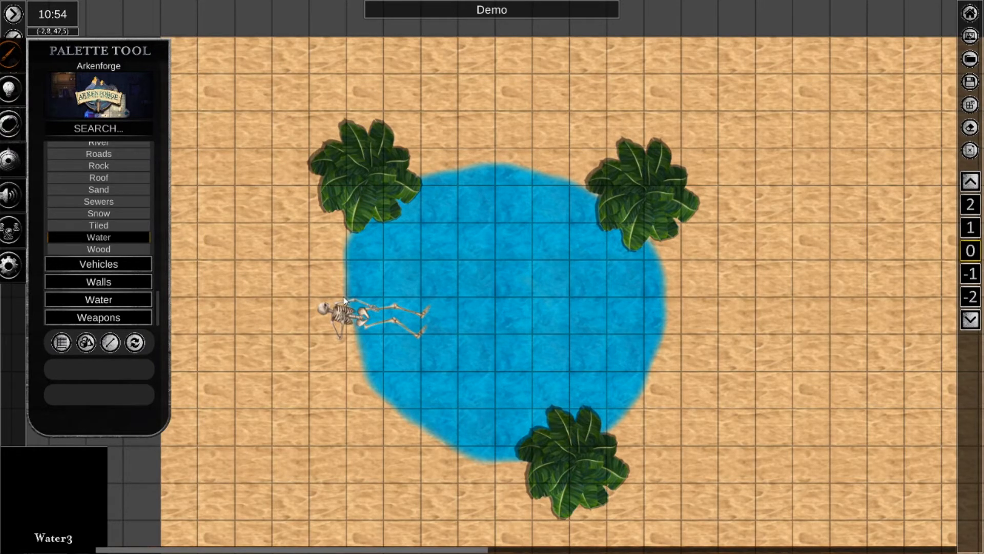
# Choose the Water3 texture from the Water terrain category.
pyautogui.click(104, 238)
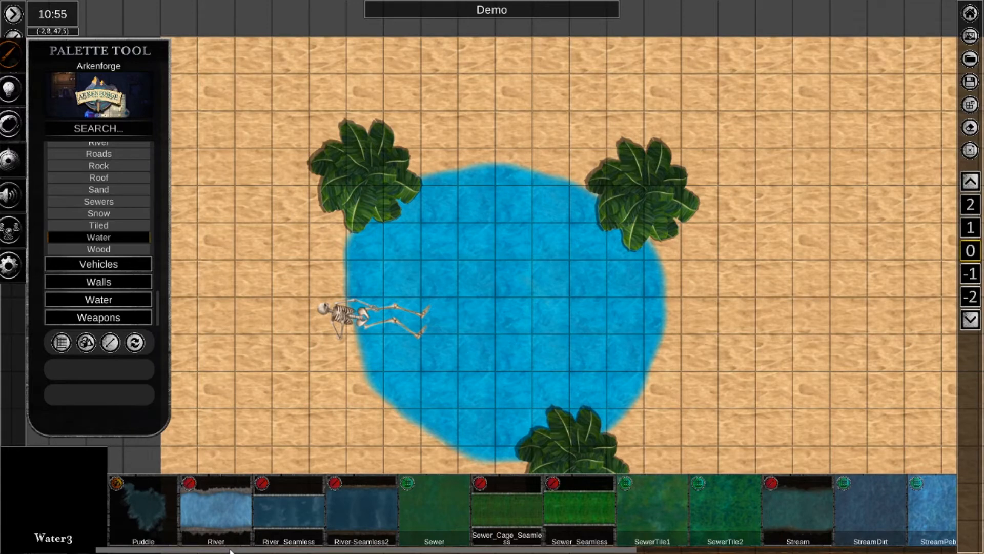
pyautogui.moveTo(232, 552); pyautogui.dragTo(587, 550)
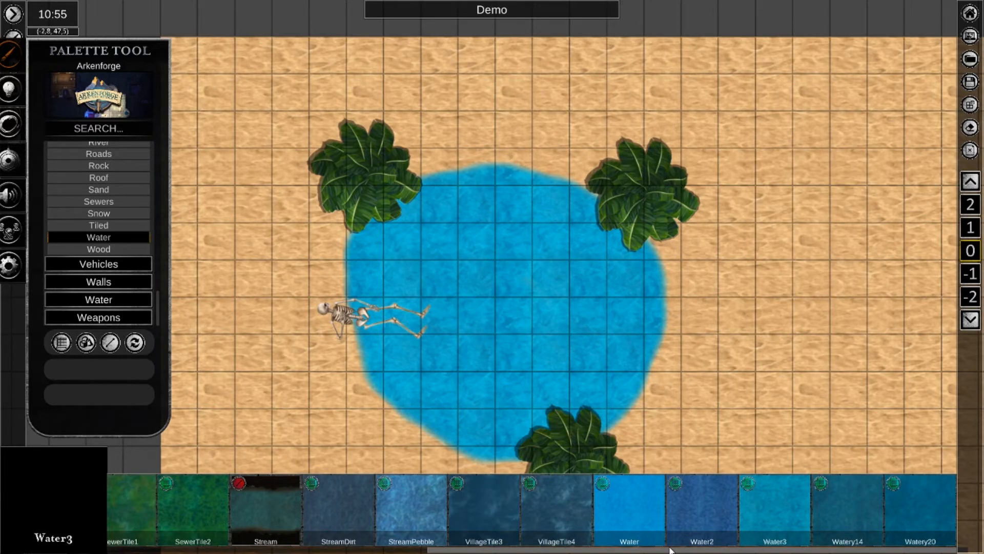
pyautogui.click(784, 499)
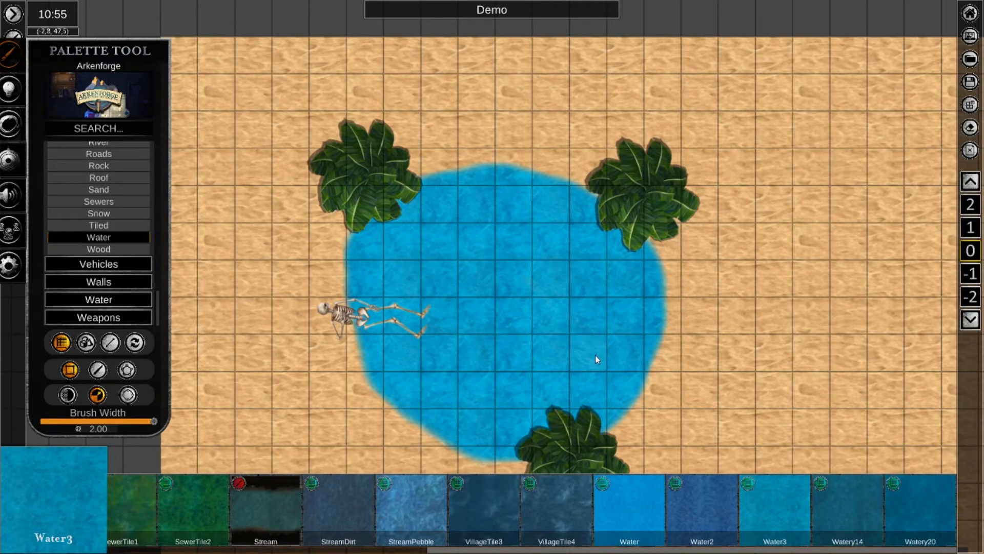
# Try placing square Water3 terrain tiles over the skeleton and the pool's western edge, and undo them.
pyautogui.click(375, 303)
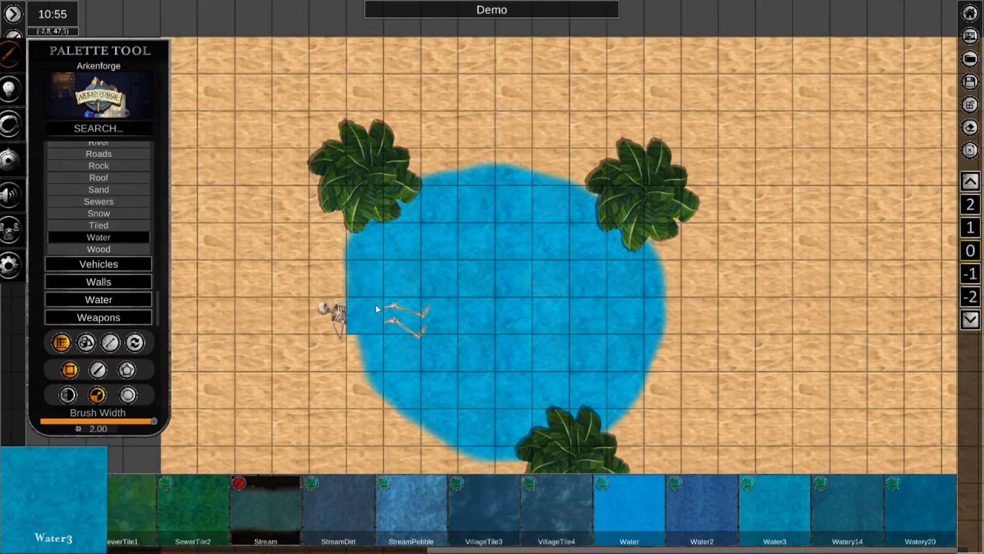
pyautogui.hotkey('ctrl', 'z')
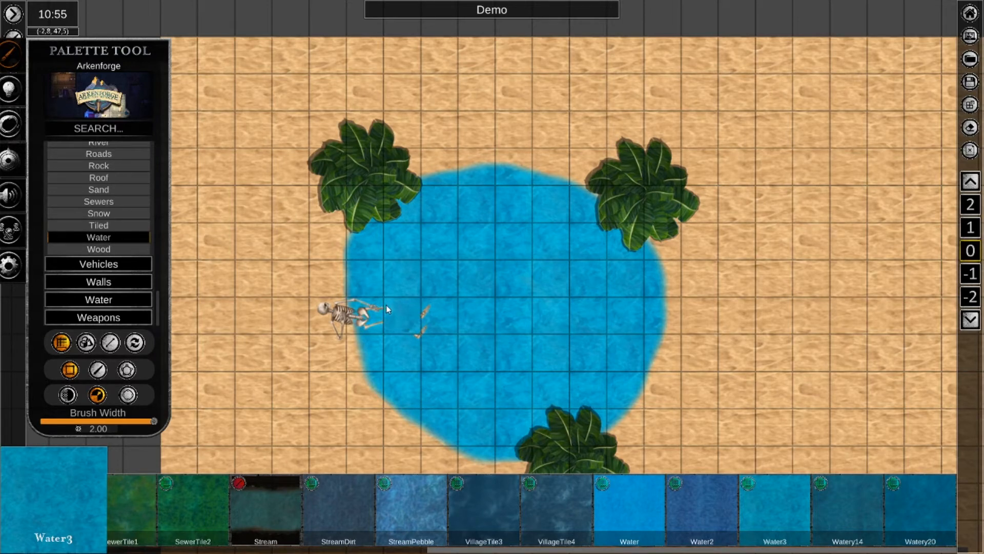
pyautogui.click(328, 279)
pyautogui.hotkey('ctrl', 'z')
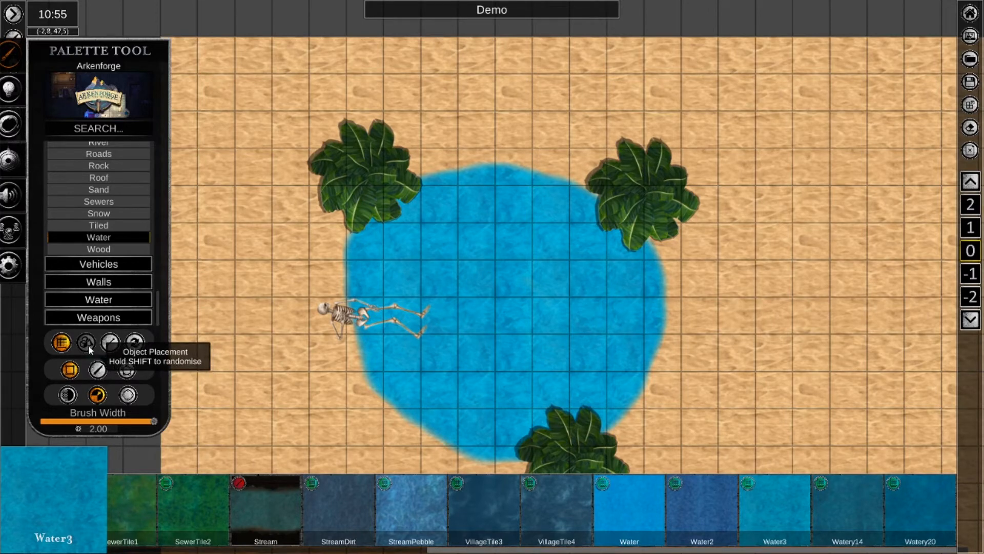
# Set the Water3 terrain to Brush Placement with a transparency of 0.50.
pyautogui.click(88, 348)
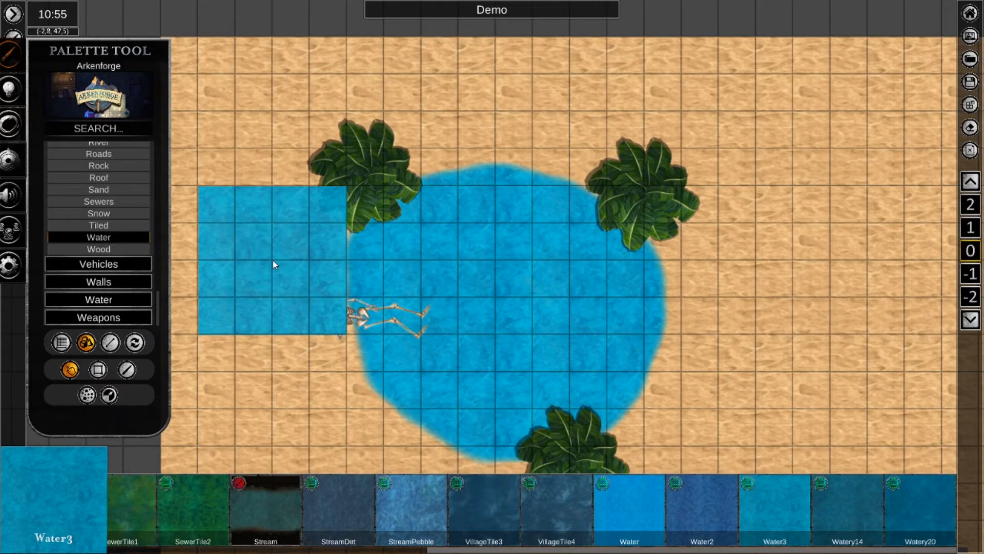
pyautogui.click(66, 342)
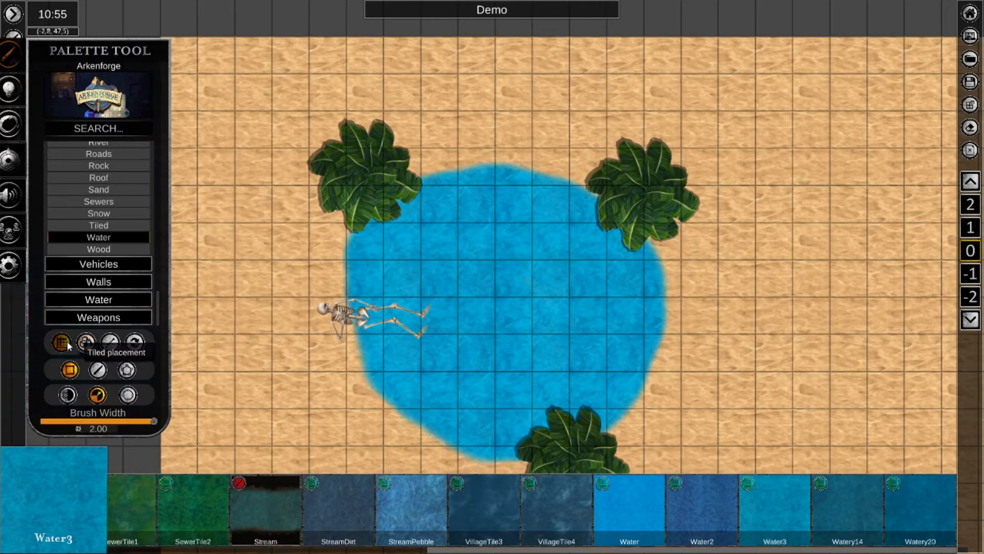
pyautogui.click(99, 370)
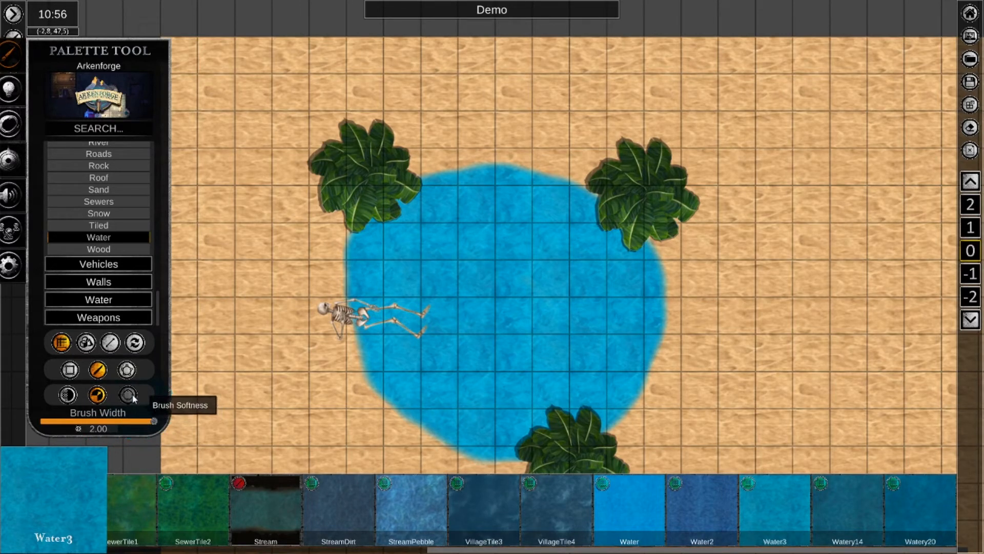
pyautogui.click(68, 395)
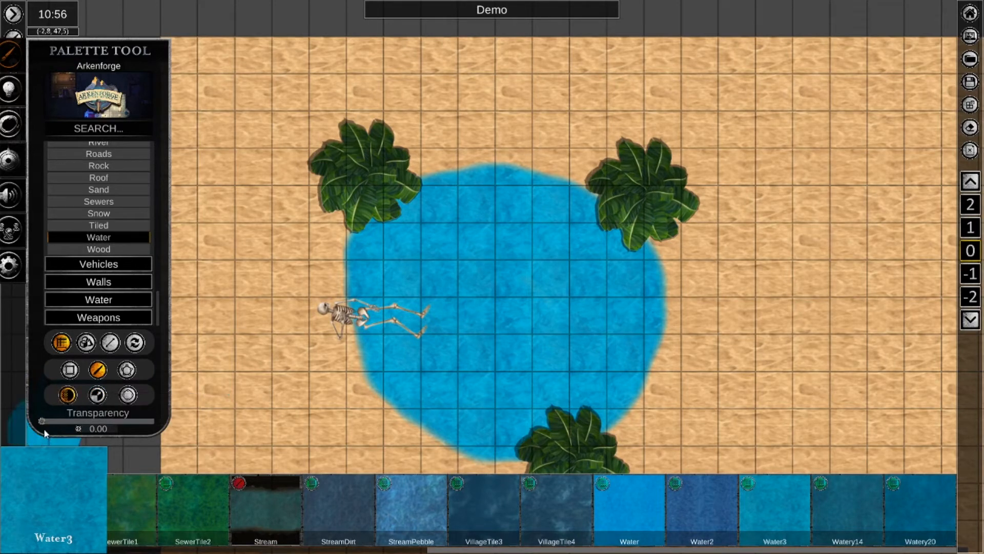
pyautogui.moveTo(44, 435); pyautogui.dragTo(99, 436)
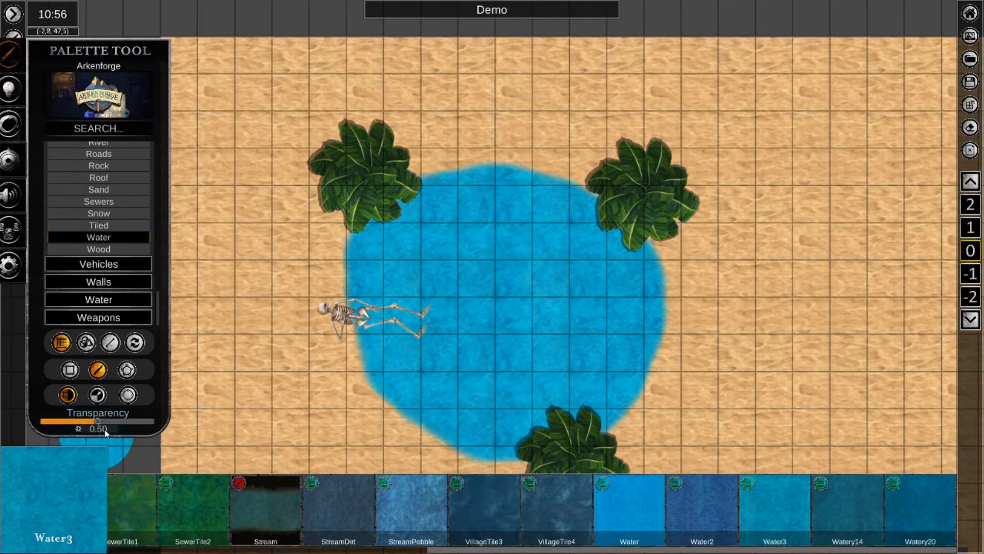
# Paint a short Water3 brush stroke around the skeleton's legs and leave the brush.
pyautogui.moveTo(440, 298)
pyautogui.mouseDown()
pyautogui.moveTo(402, 319)
pyautogui.moveTo(392, 310)
pyautogui.moveTo(422, 320)
pyautogui.mouseUp()
pyautogui.hotkey('ctrl', 'z')
pyautogui.press('Escape')
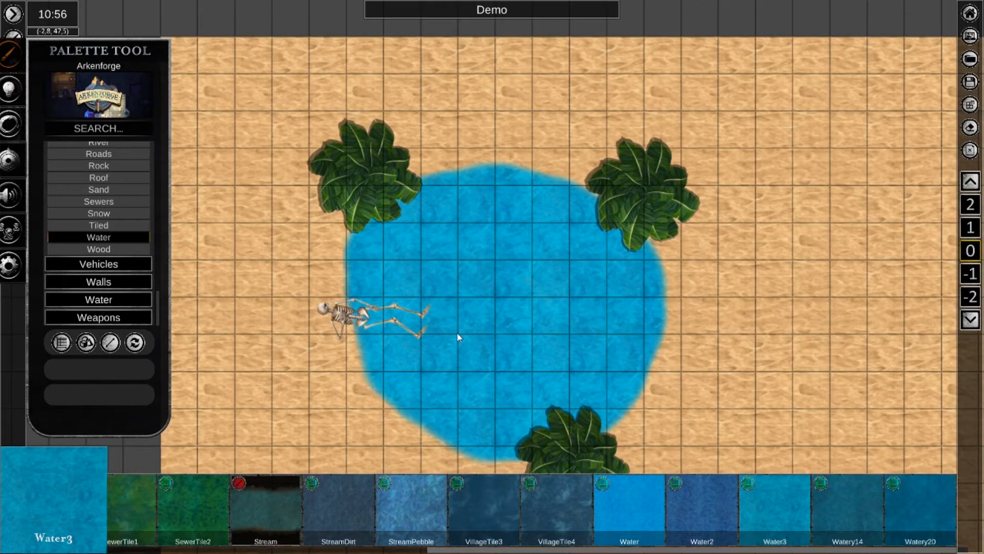
# Swap the painted water patch to the object layer through its Layering options and return to the main radial menu.
pyautogui.click(434, 320)
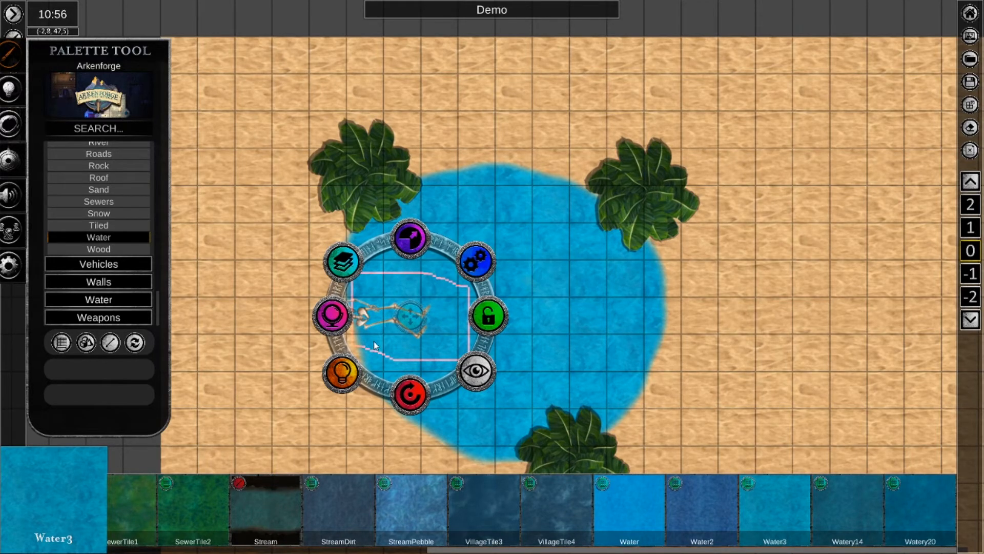
pyautogui.click(347, 266)
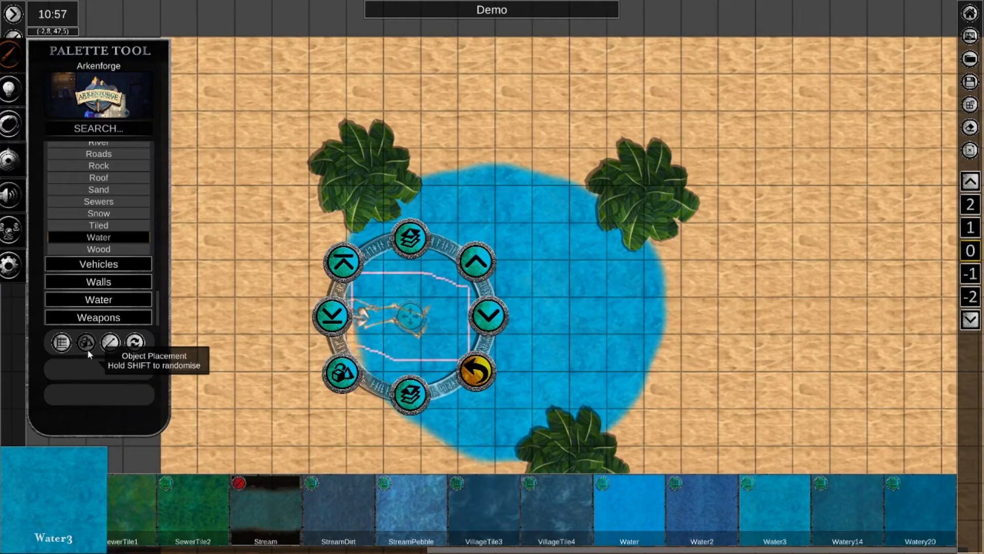
pyautogui.click(338, 377)
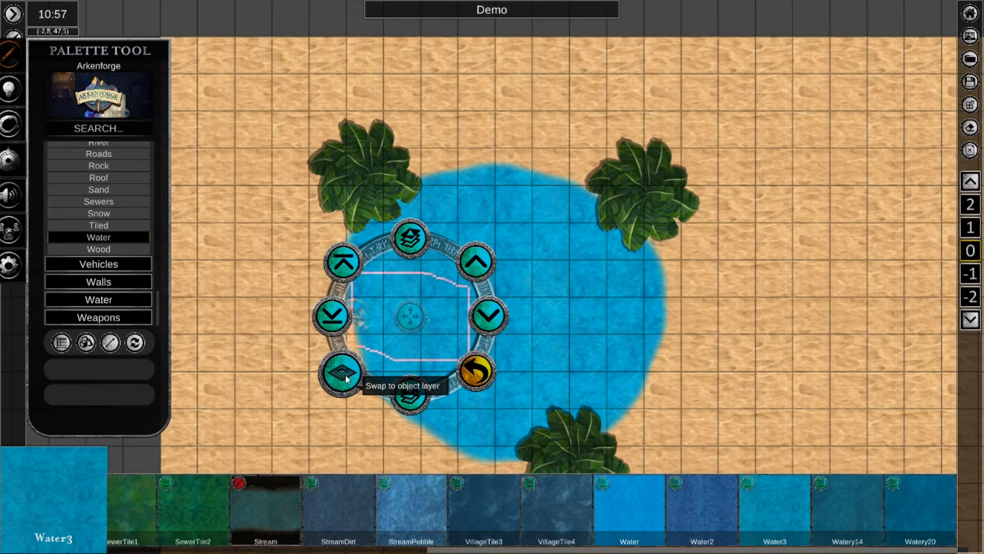
pyautogui.click(345, 379)
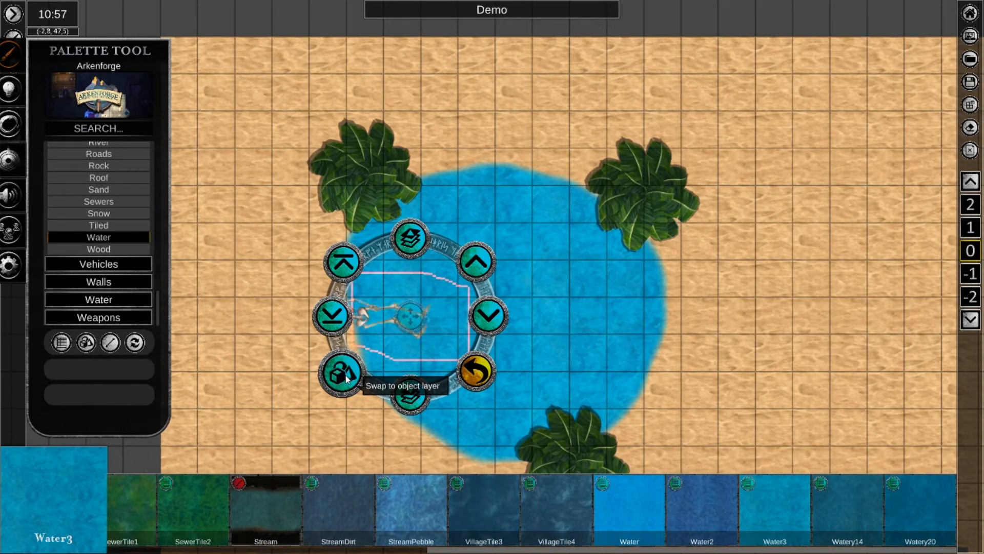
pyautogui.click(348, 380)
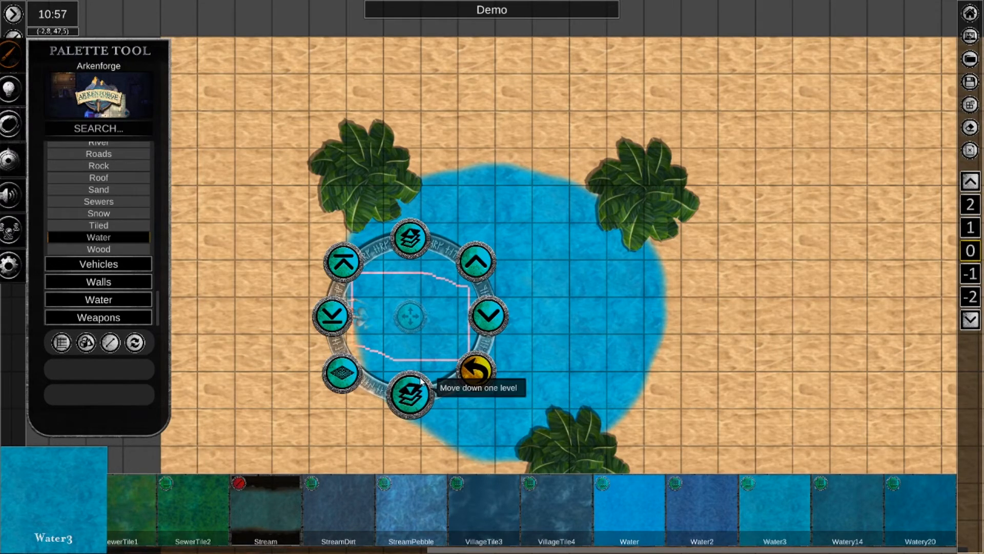
pyautogui.click(465, 358)
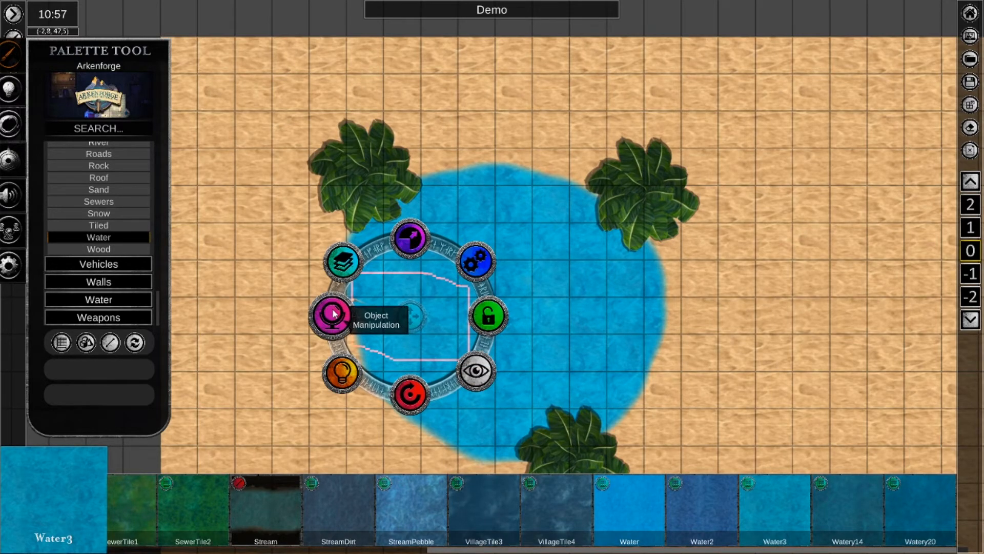
# Lower the opacity of the water patch through its Object Manipulation options so the skeleton's legs show through, and deselect it.
pyautogui.click(333, 312)
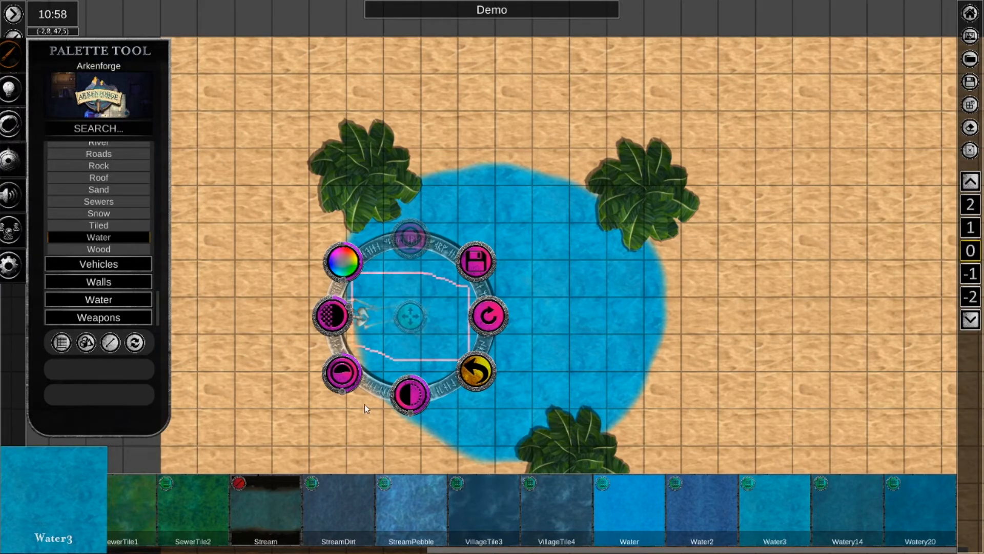
pyautogui.rightClick(347, 313)
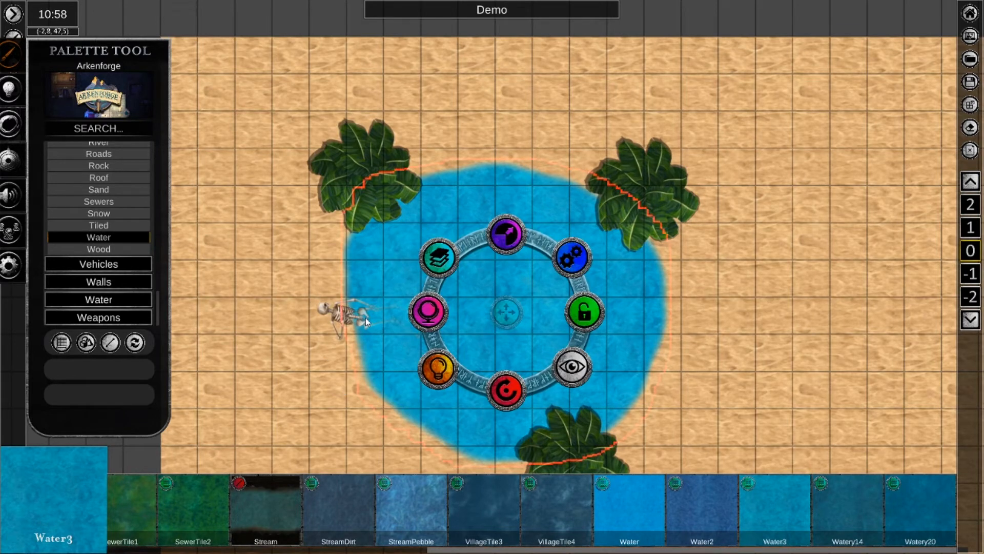
pyautogui.rightClick(364, 318)
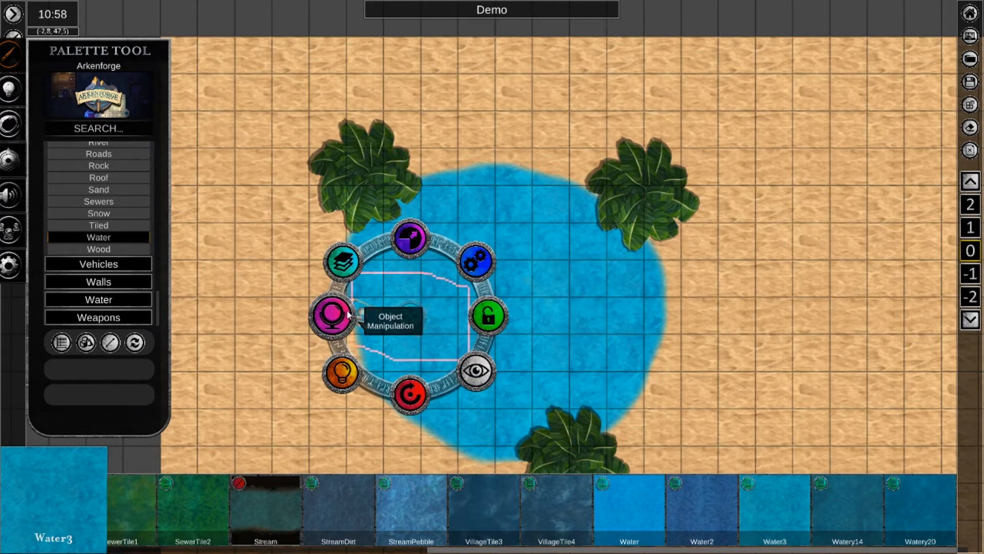
pyautogui.click(350, 314)
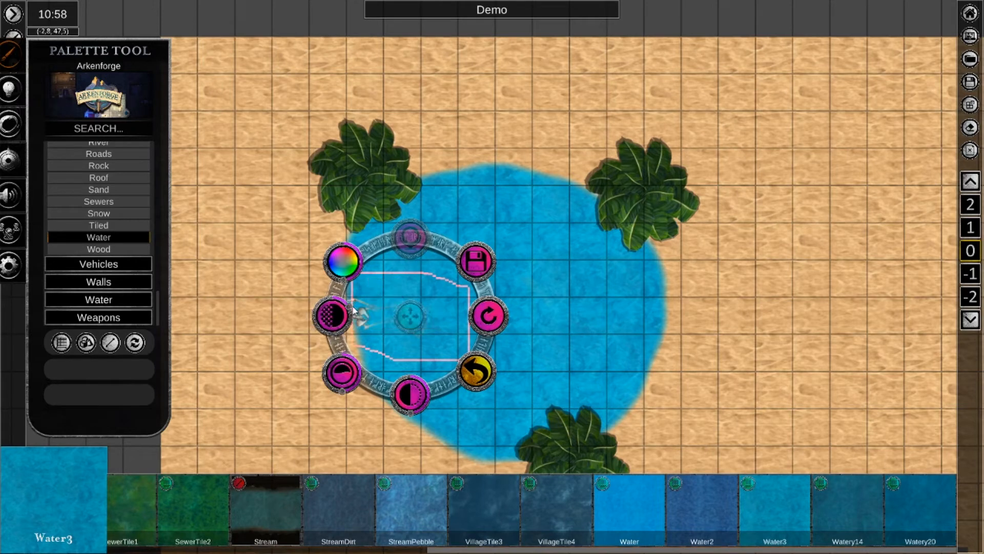
pyautogui.rightClick(366, 310)
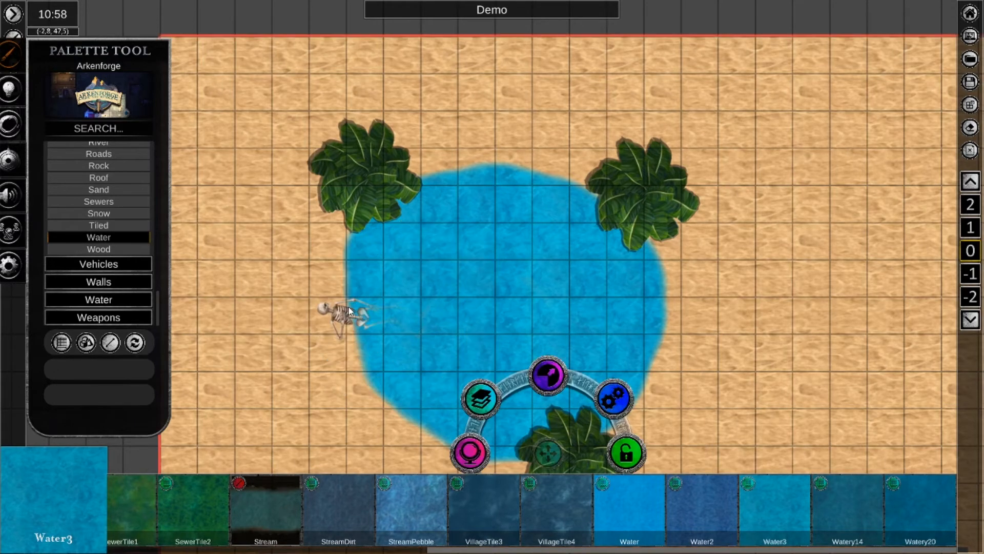
pyautogui.rightClick(397, 307)
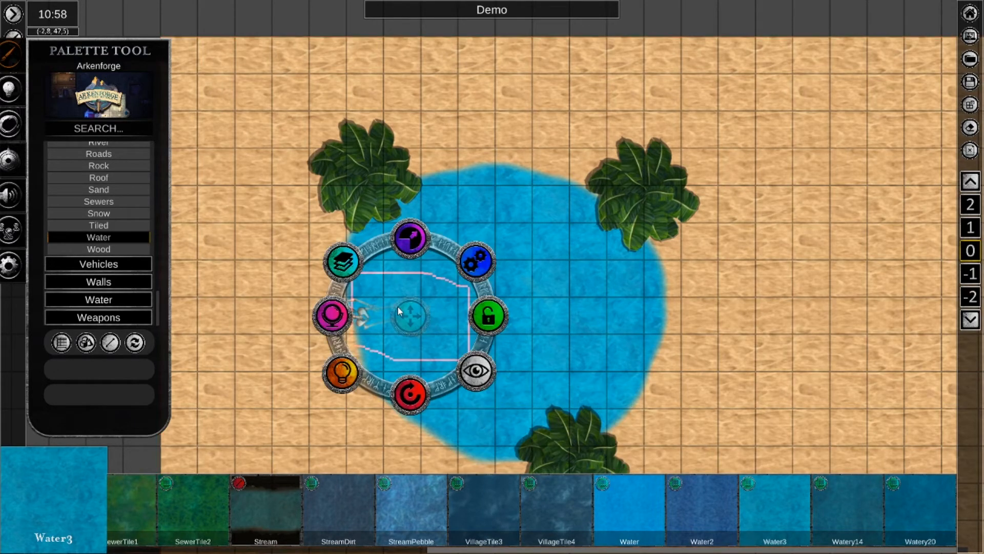
pyautogui.click(352, 309)
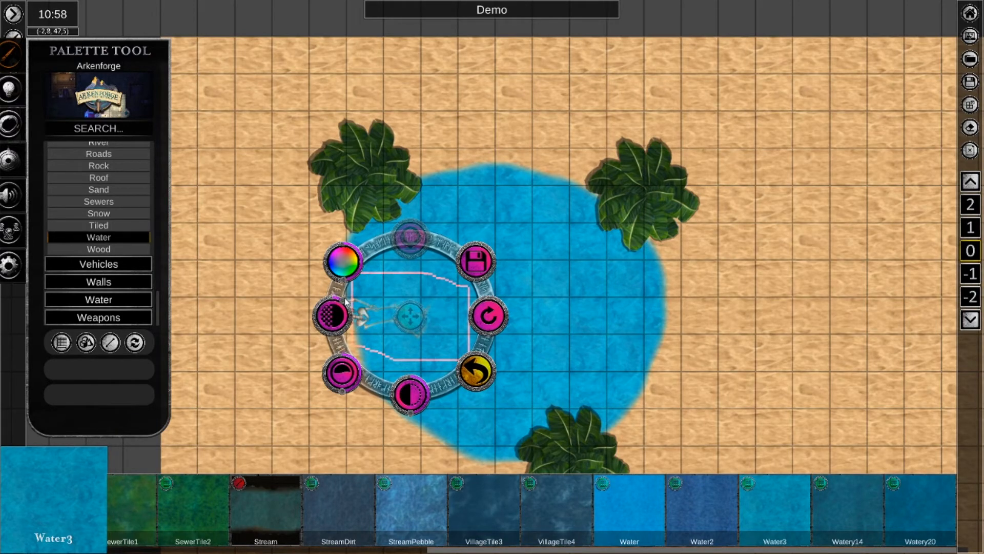
pyautogui.click(273, 403)
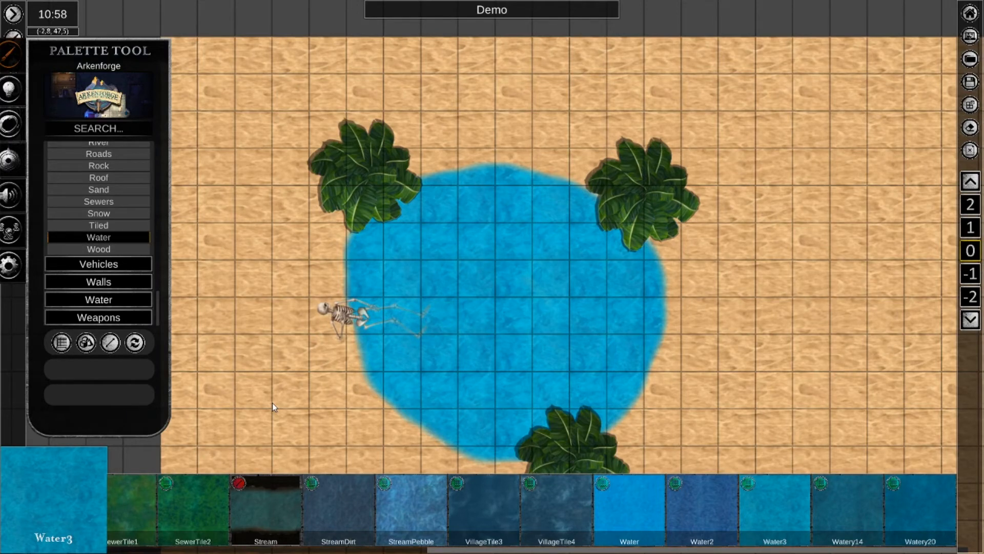
# Move the water patch slightly west so it covers more of the skeleton's pelvis, deselect it, and save the map.
pyautogui.click(434, 318)
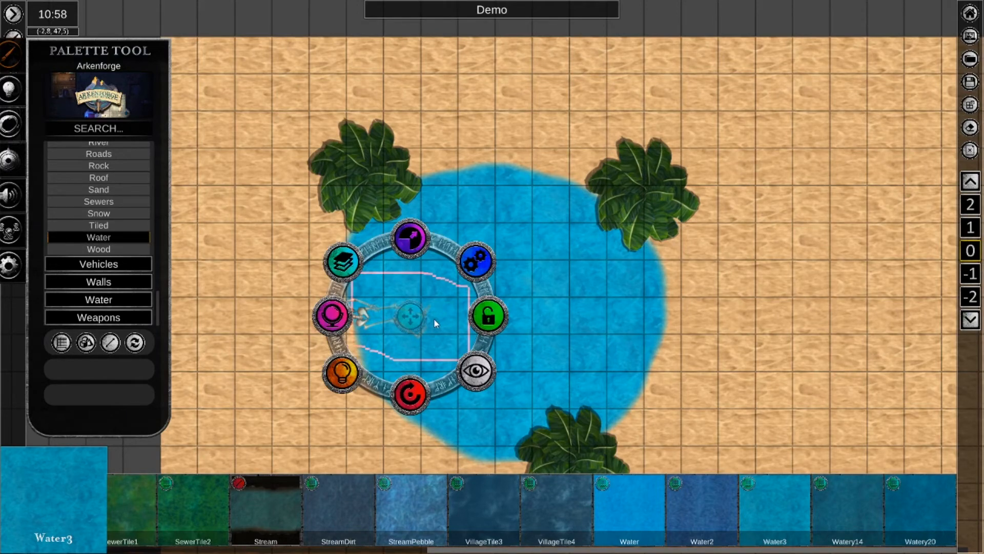
pyautogui.moveTo(411, 316); pyautogui.dragTo(400, 317)
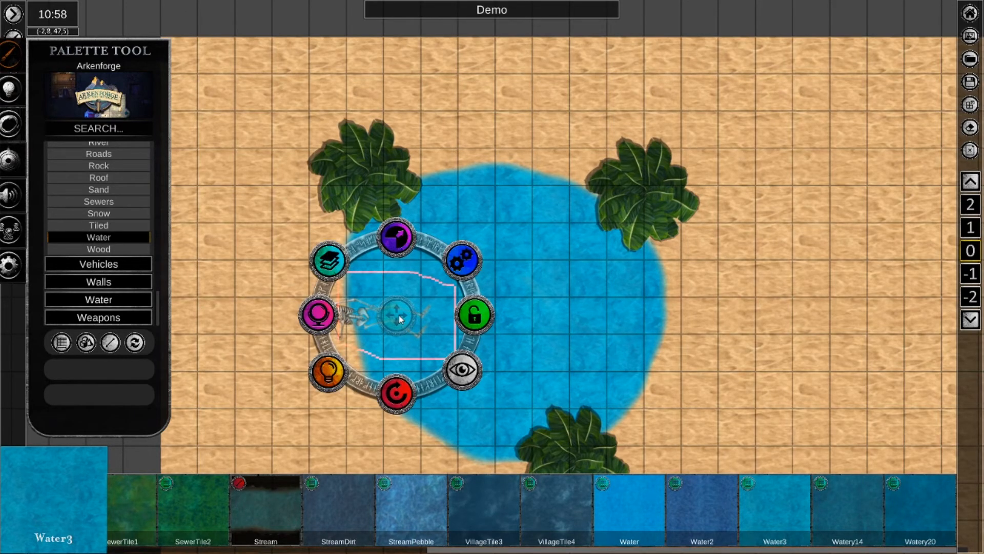
pyautogui.click(260, 350)
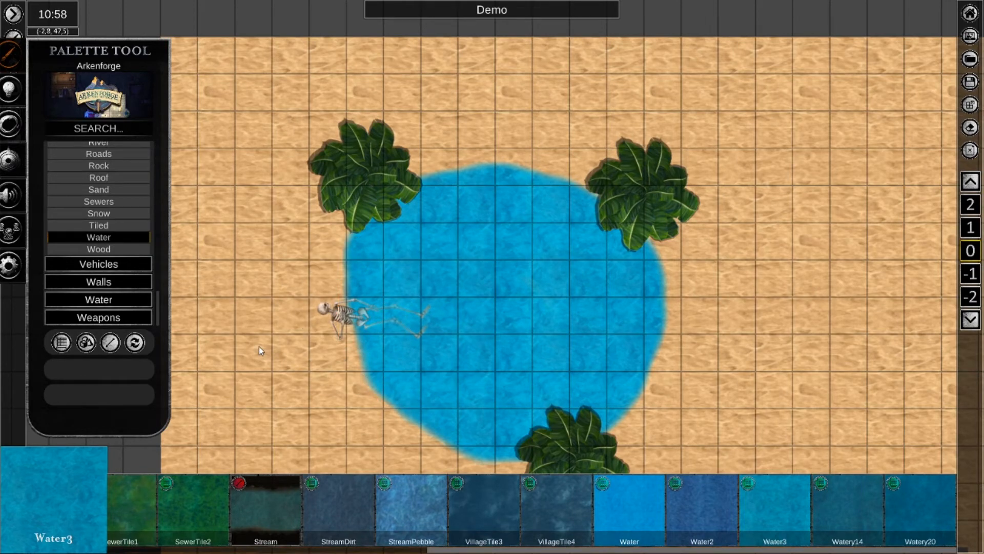
pyautogui.click(410, 320)
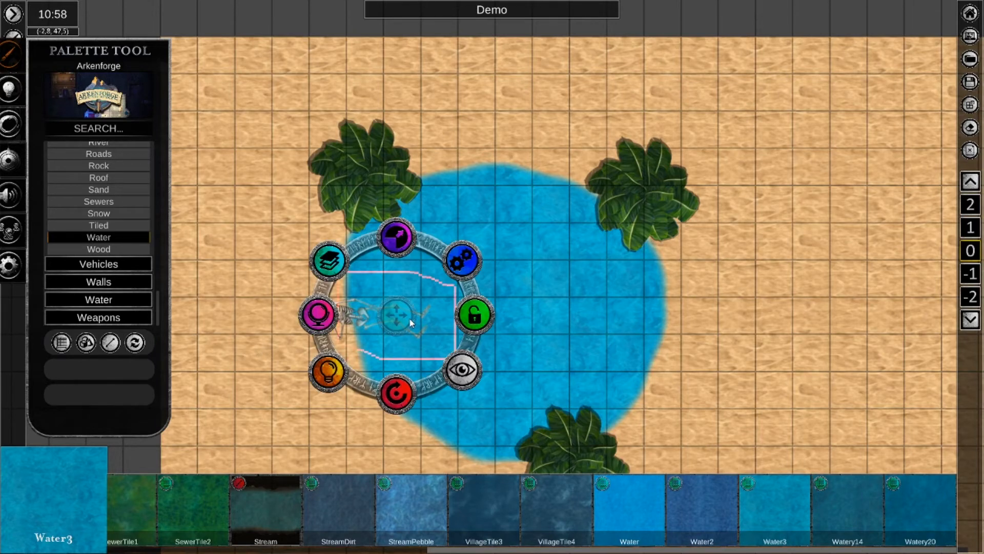
pyautogui.click(293, 356)
pyautogui.hotkey('ctrl', 's')
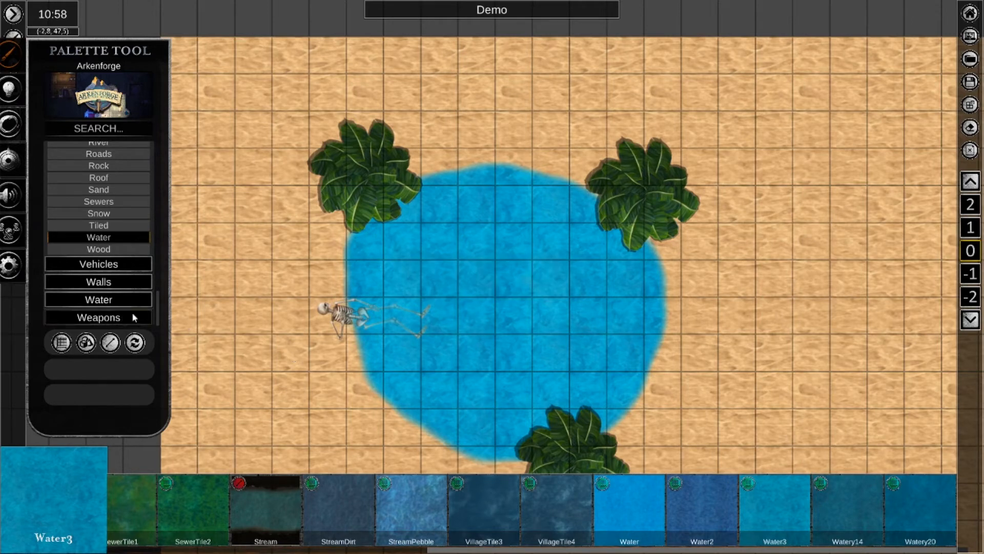
# Place one Tent from the Camp assets over the western edge of the northwest palm and leave placement.
pyautogui.moveTo(158, 310); pyautogui.dragTo(159, 292)
pyautogui.scroll(10, 165, 268)
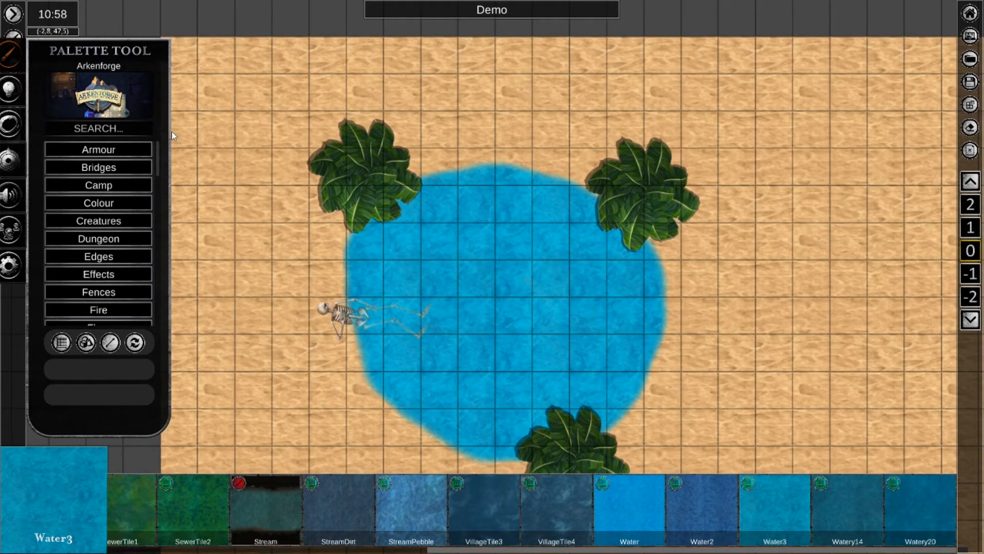
pyautogui.click(122, 182)
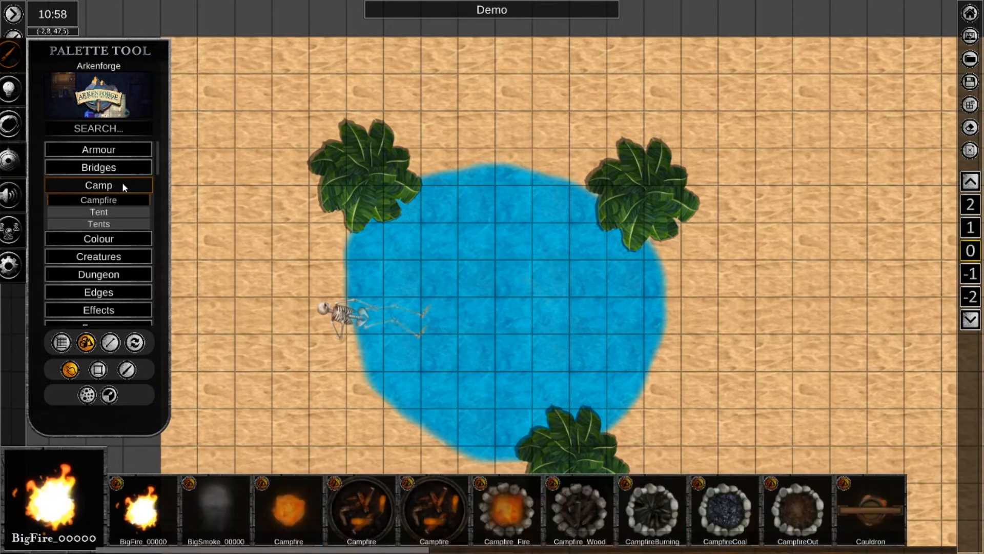
pyautogui.click(118, 212)
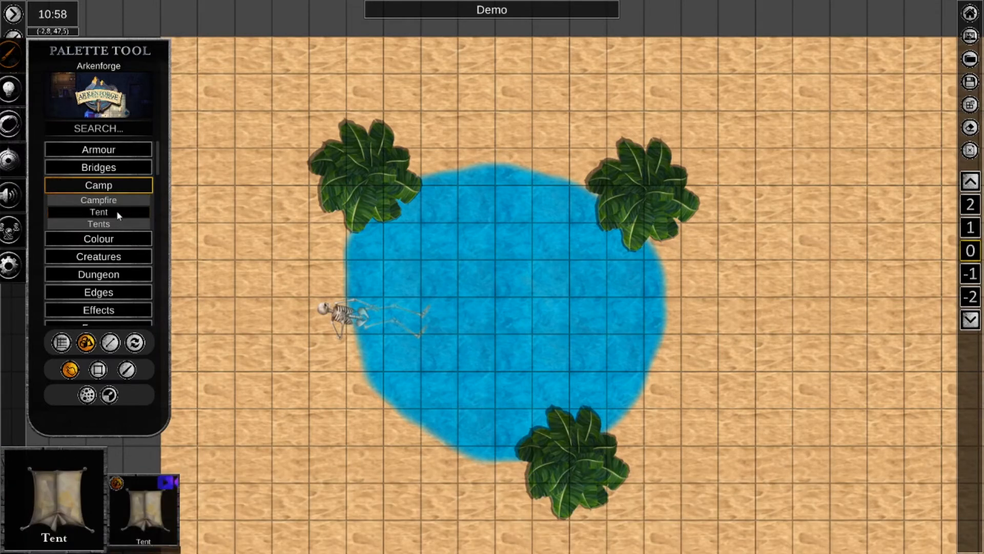
pyautogui.moveTo(139, 511); pyautogui.dragTo(318, 198)
pyautogui.click(328, 195)
pyautogui.rightClick(255, 235)
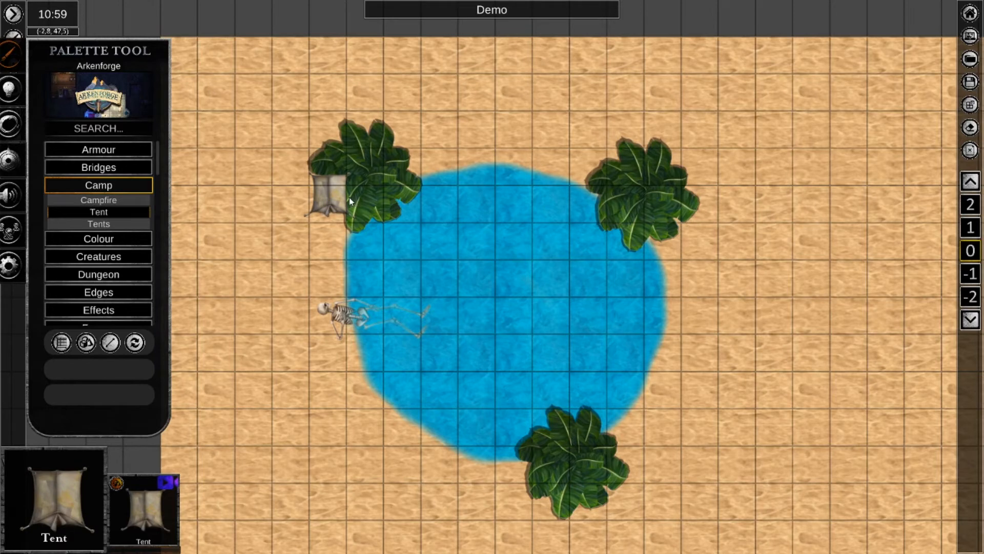
# Use the small tent's Layering options to move it down one layer, up one layer, and finally to the bottom beneath the palm.
pyautogui.rightClick(326, 199)
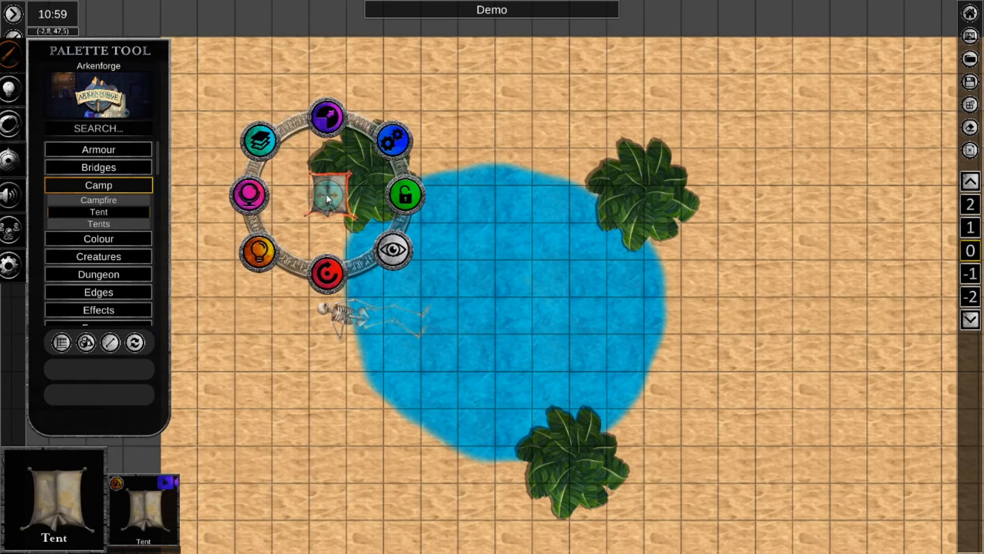
pyautogui.click(262, 147)
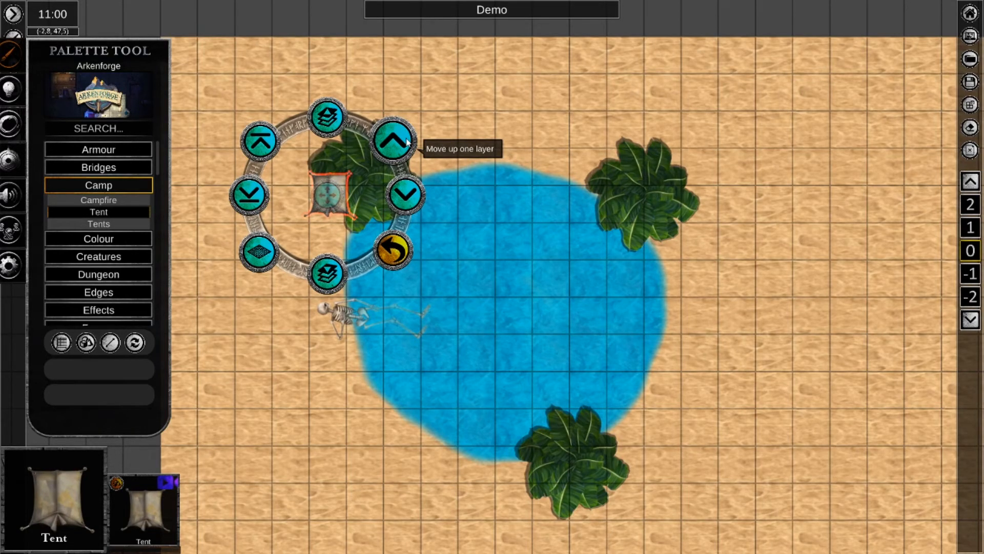
pyautogui.click(415, 193)
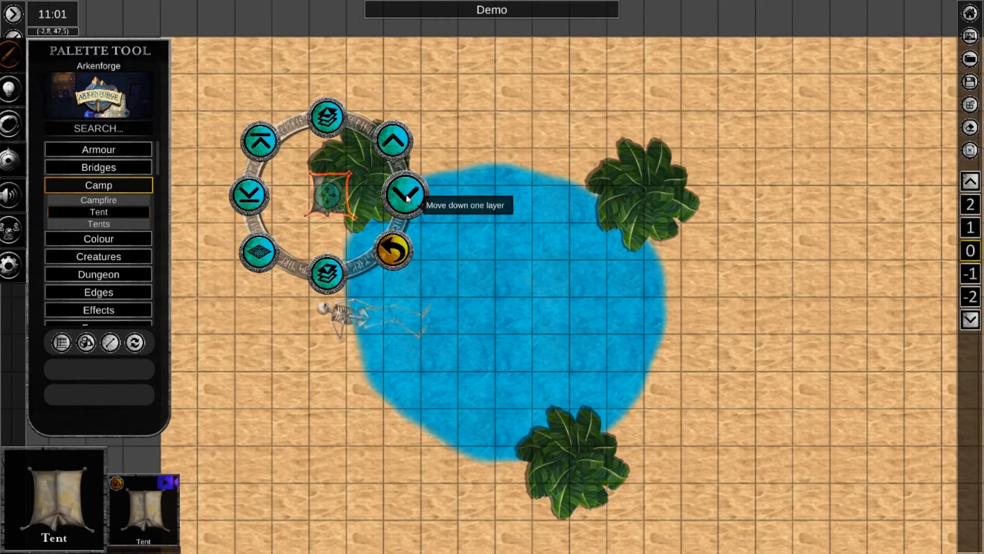
pyautogui.click(397, 141)
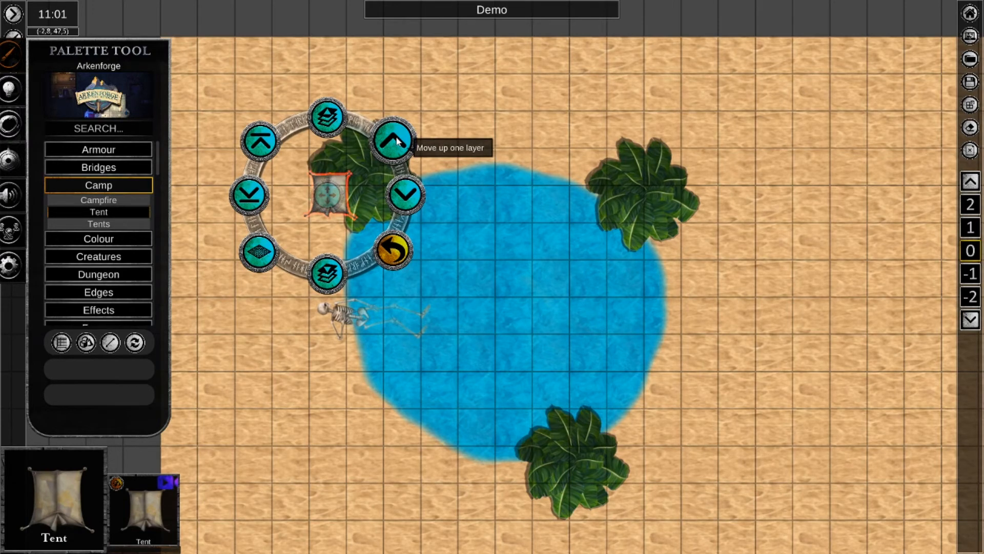
pyautogui.click(250, 198)
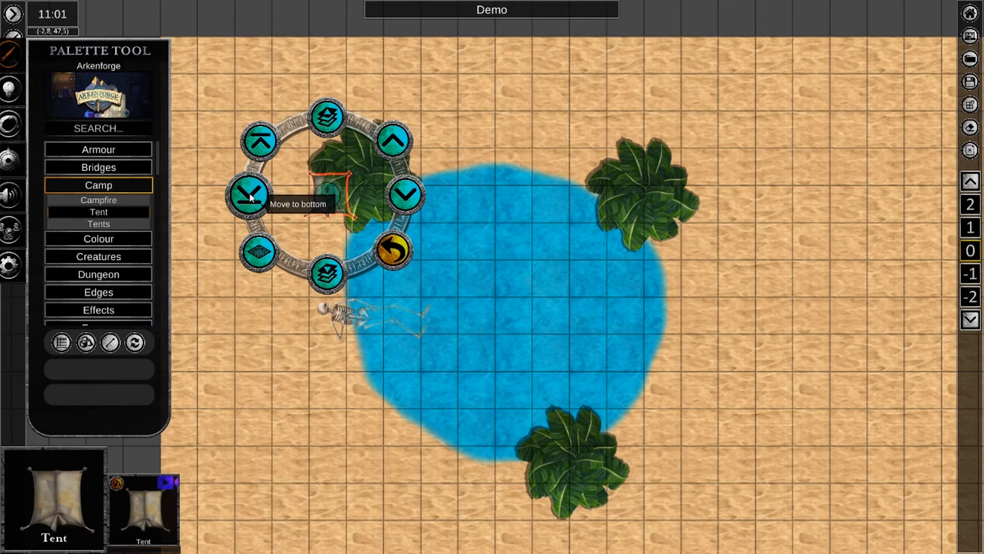
pyautogui.click(199, 269)
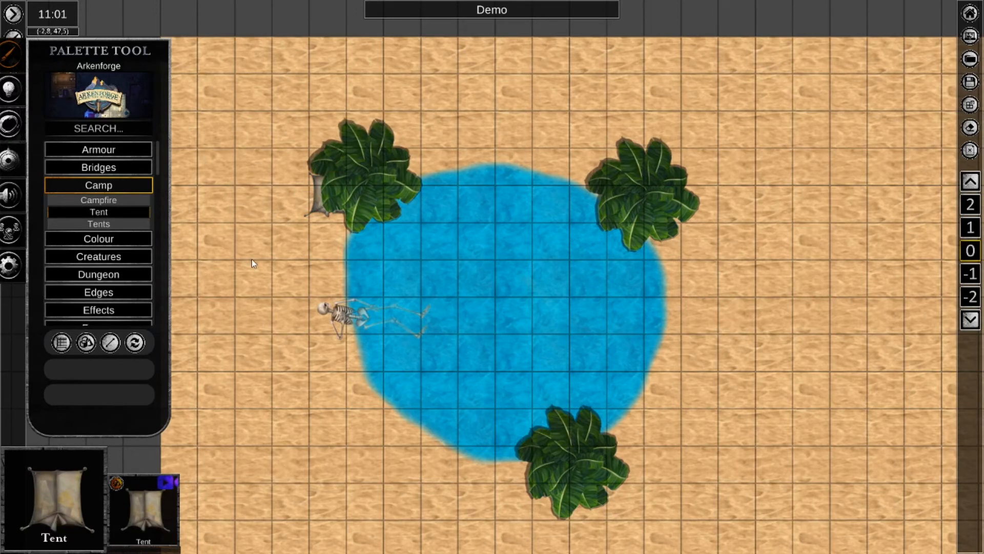
# Move the small tent slightly southwest so more of it sticks out from under the palm, and deselect it.
pyautogui.rightClick(316, 200)
pyautogui.moveTo(326, 194); pyautogui.dragTo(320, 202)
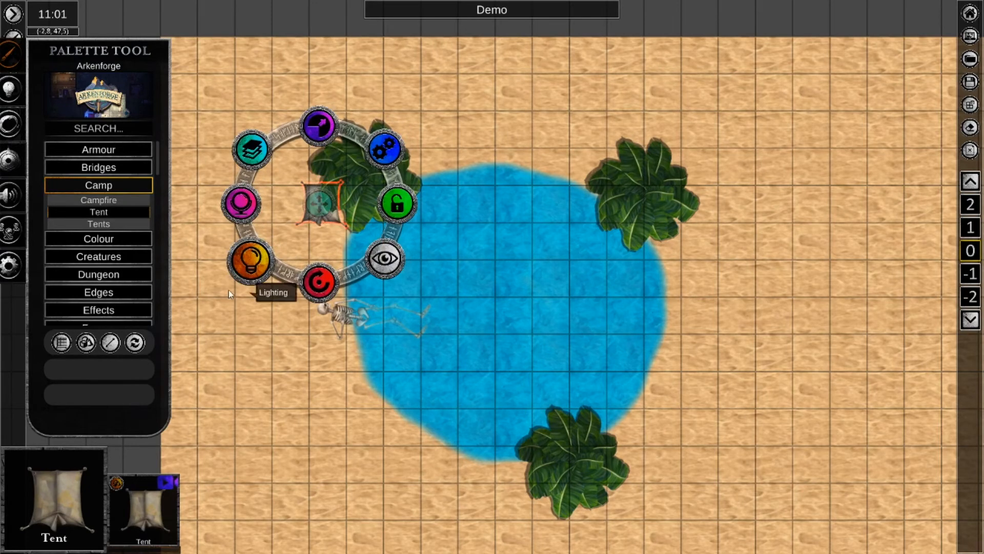
pyautogui.click(239, 350)
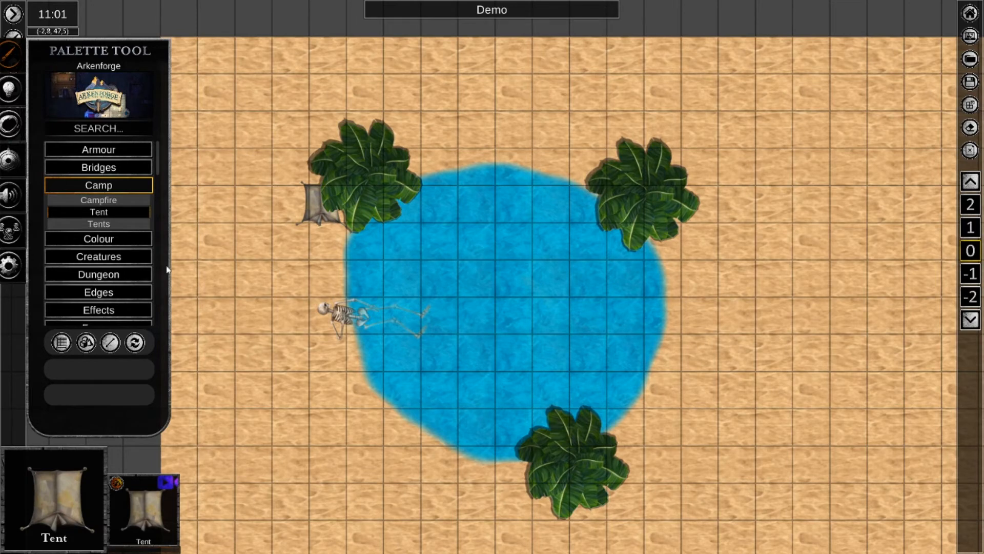
# Place a Tent2 from the Tents assets west of the small tent and a Tent3 on the sand beside the skeleton's head.
pyautogui.click(115, 224)
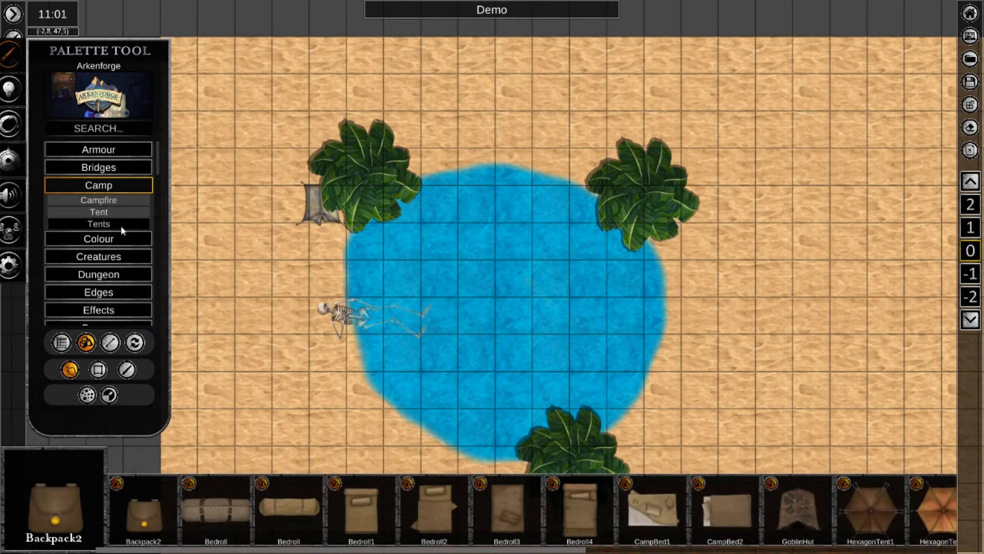
pyautogui.rightClick(232, 404)
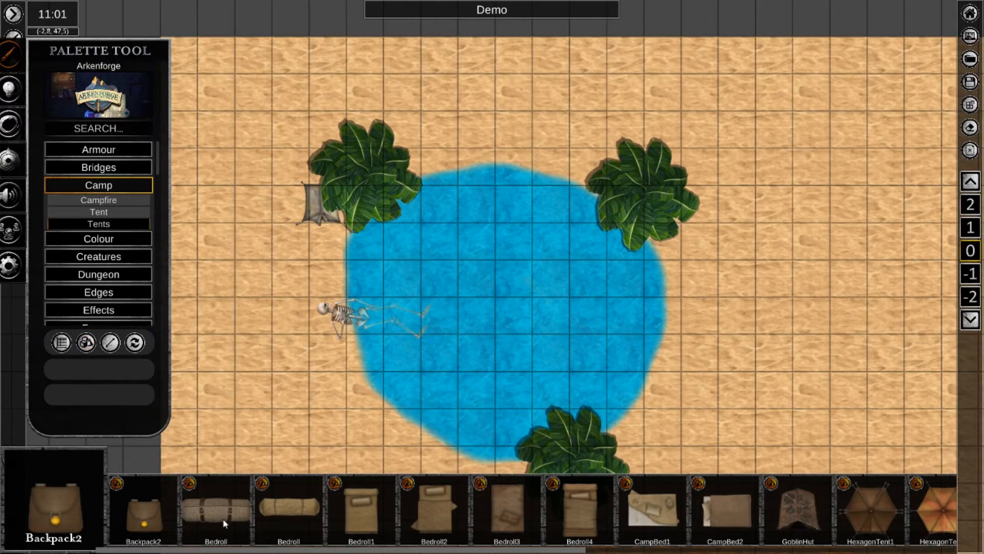
pyautogui.moveTo(220, 551); pyautogui.dragTo(612, 546)
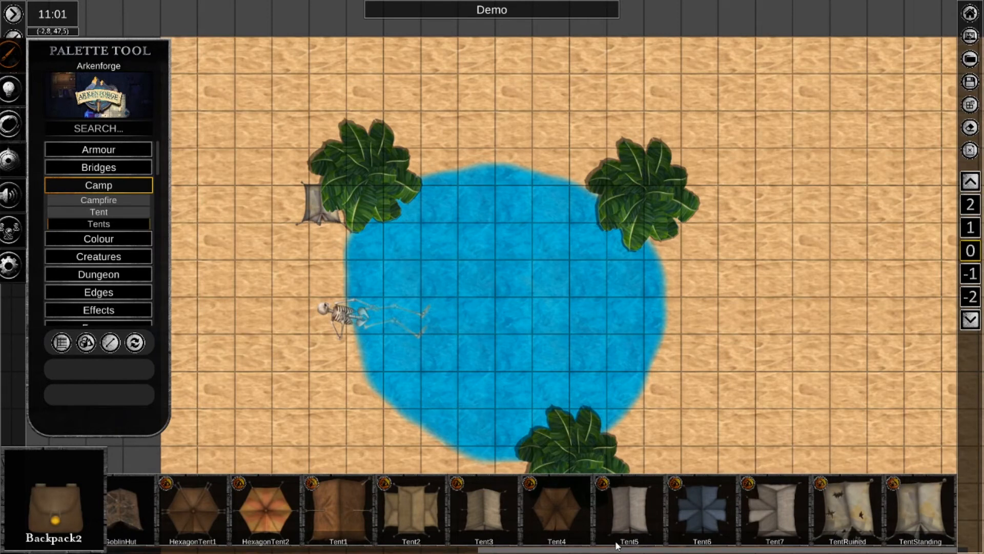
pyautogui.click(410, 499)
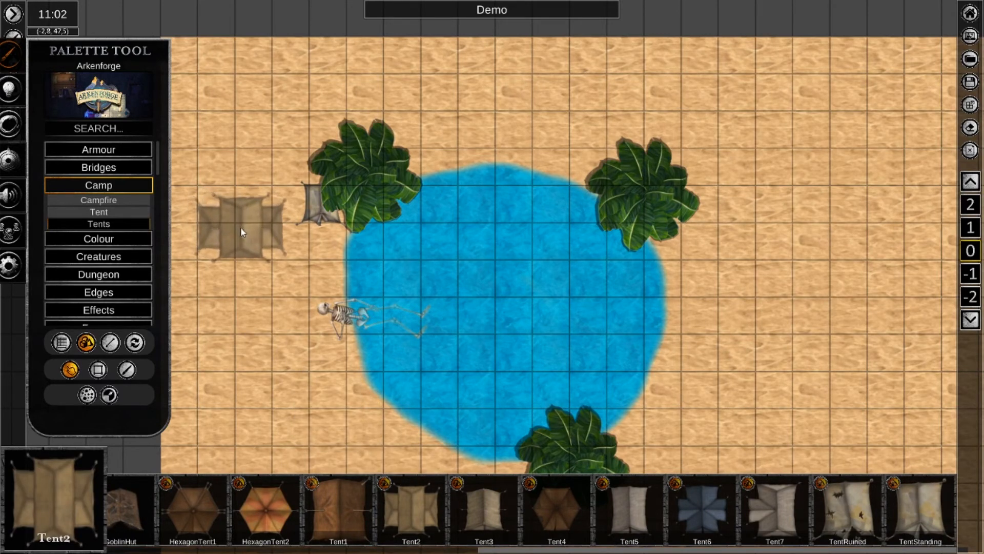
pyautogui.click(239, 227)
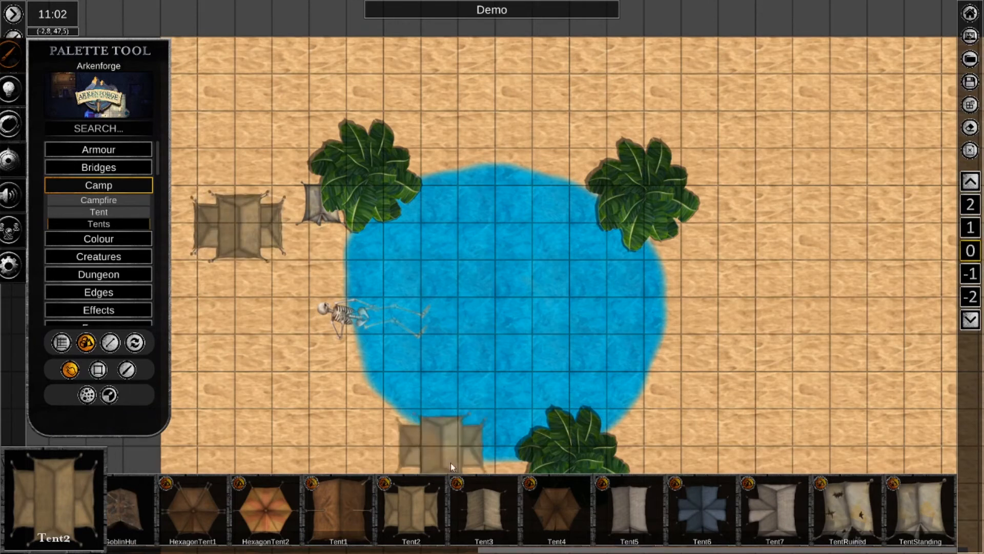
pyautogui.click(493, 510)
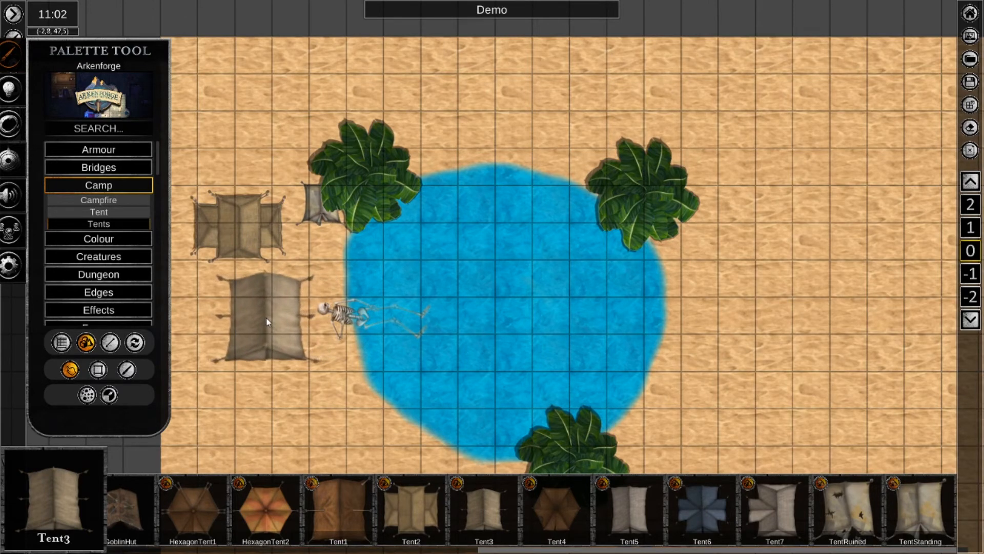
pyautogui.click(267, 319)
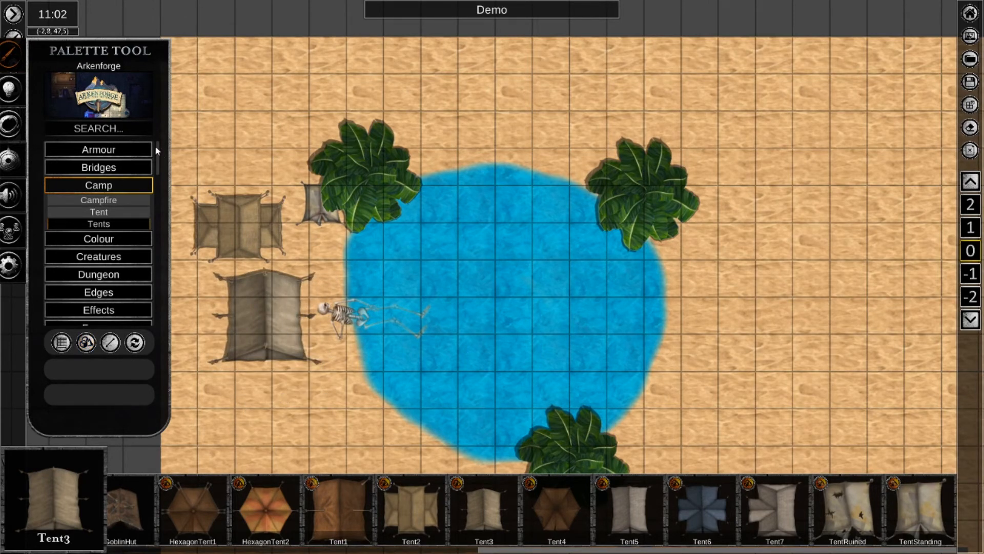
# Place a CampfireBurning from the Campfire assets on the sand between the tents and the water's western edge.
pyautogui.click(100, 199)
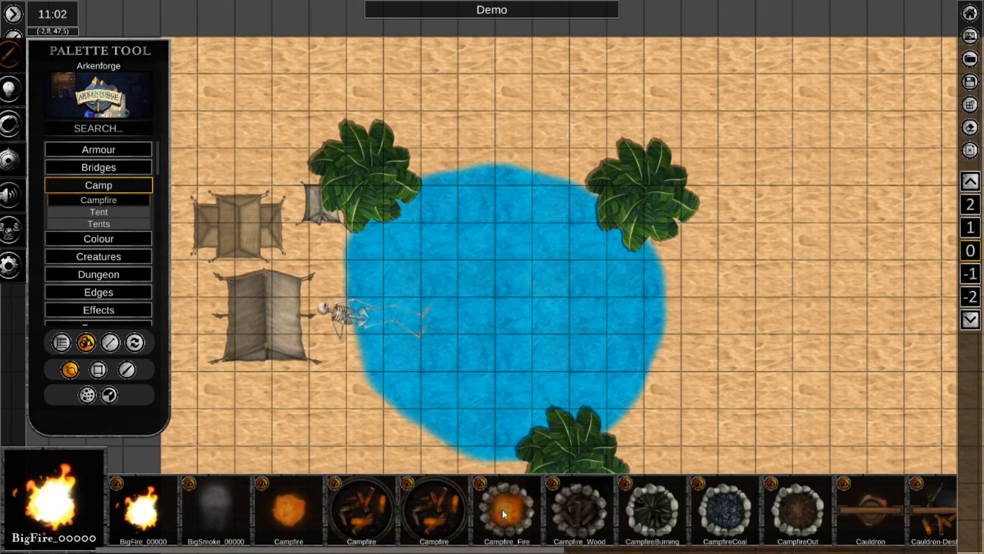
pyautogui.moveTo(531, 550); pyautogui.dragTo(566, 549)
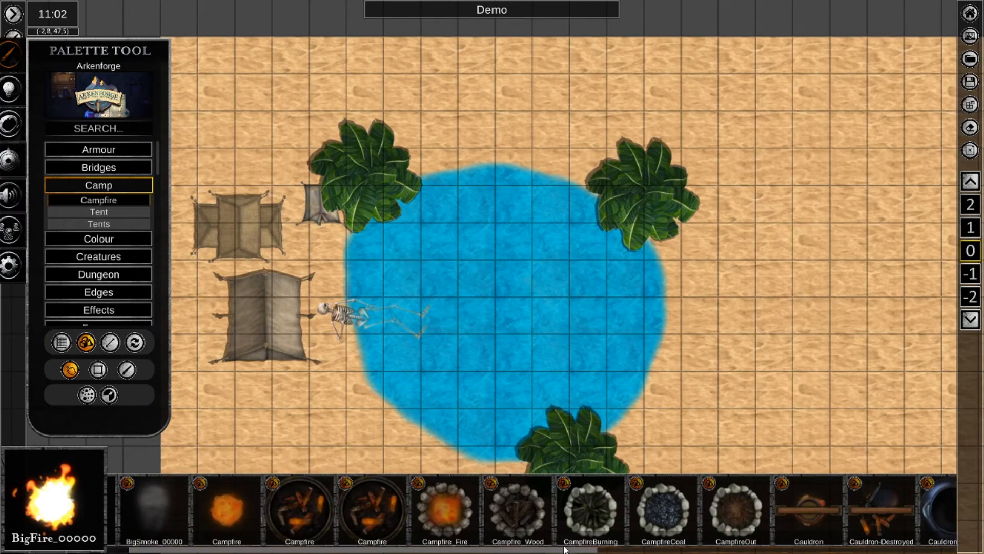
pyautogui.moveTo(565, 549); pyautogui.dragTo(552, 550)
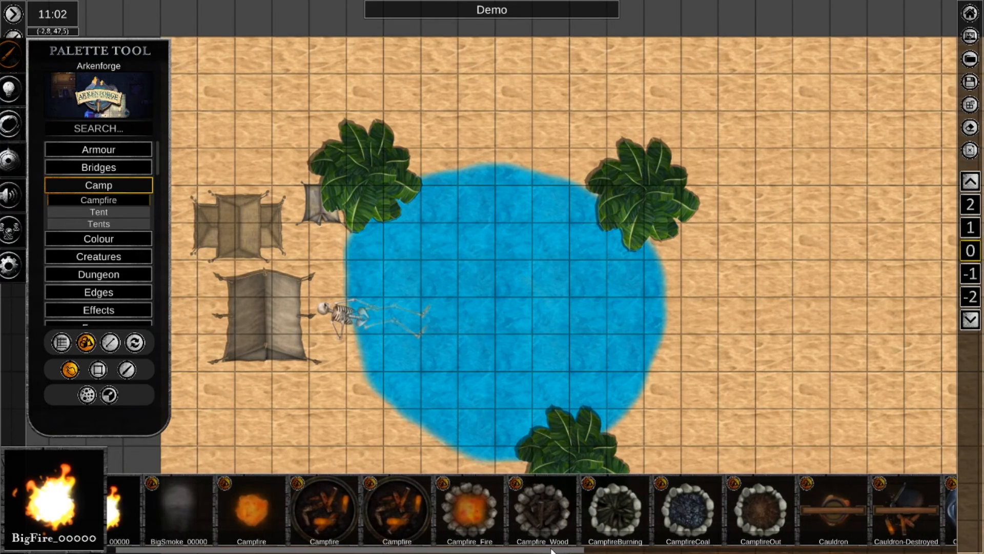
pyautogui.click(634, 514)
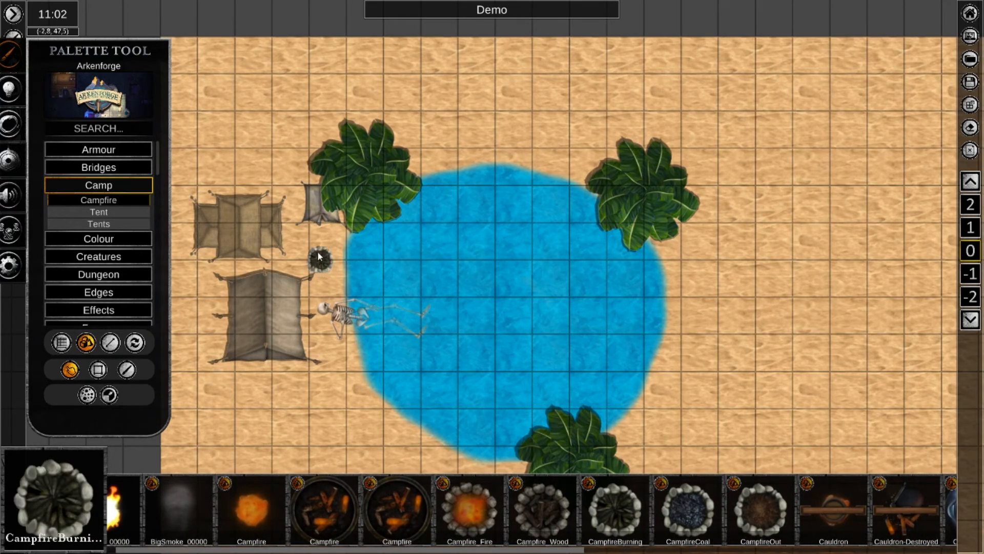
pyautogui.click(329, 253)
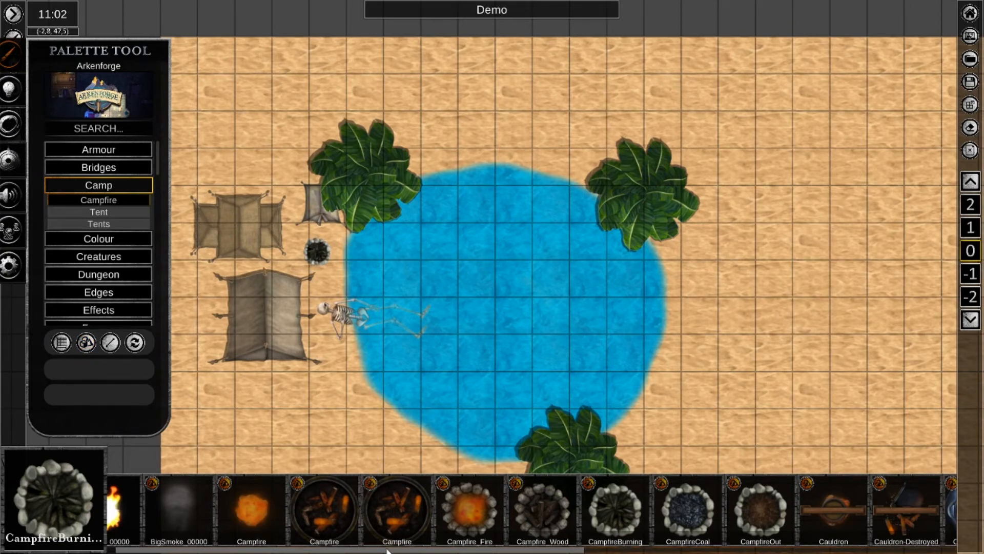
# Place a BigFire_00000 directly over the stone campfire ring.
pyautogui.moveTo(387, 551); pyautogui.dragTo(367, 550)
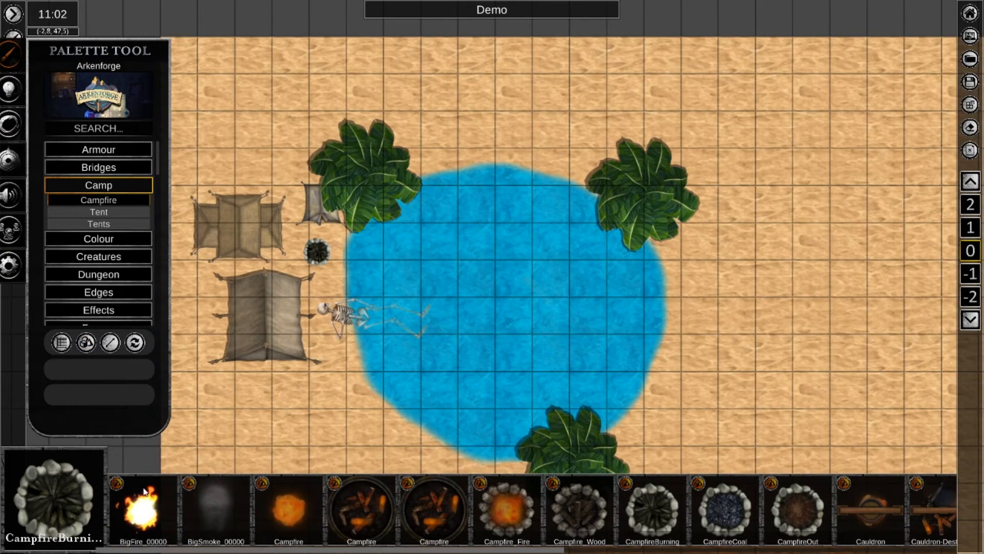
pyautogui.click(143, 510)
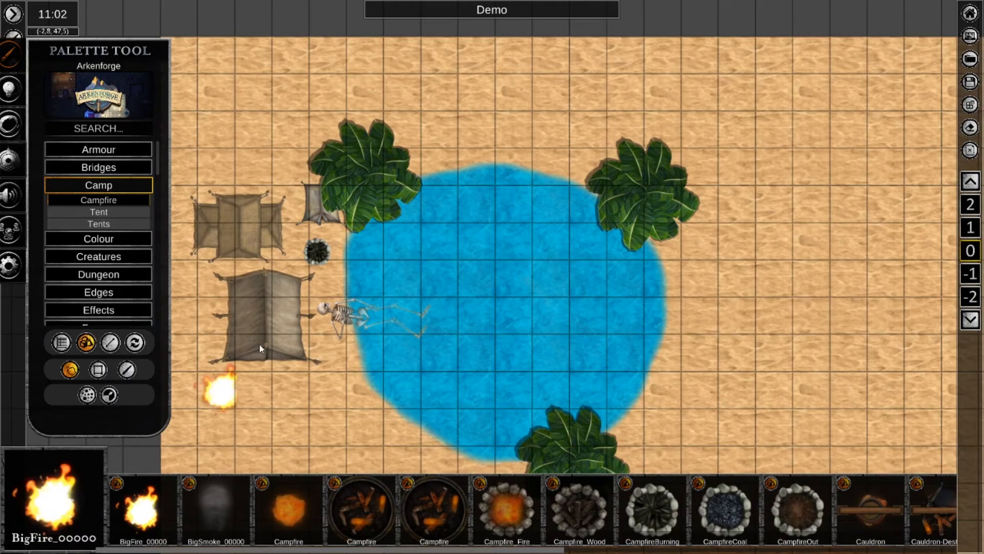
pyautogui.click(317, 249)
# Rotate the large northwestern tent to a diagonal angle and move it slightly northwest.
pyautogui.click(261, 248)
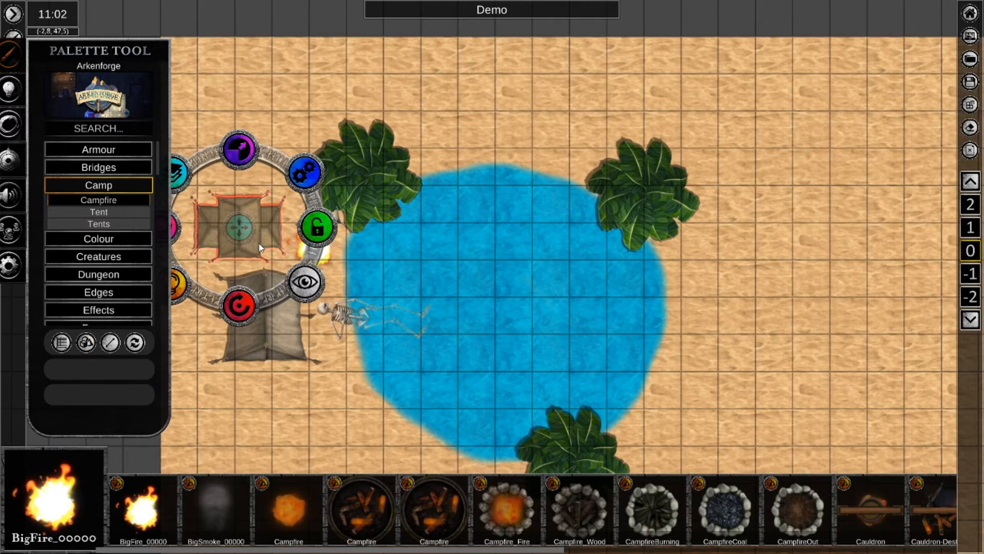
pyautogui.moveTo(239, 306); pyautogui.dragTo(266, 259)
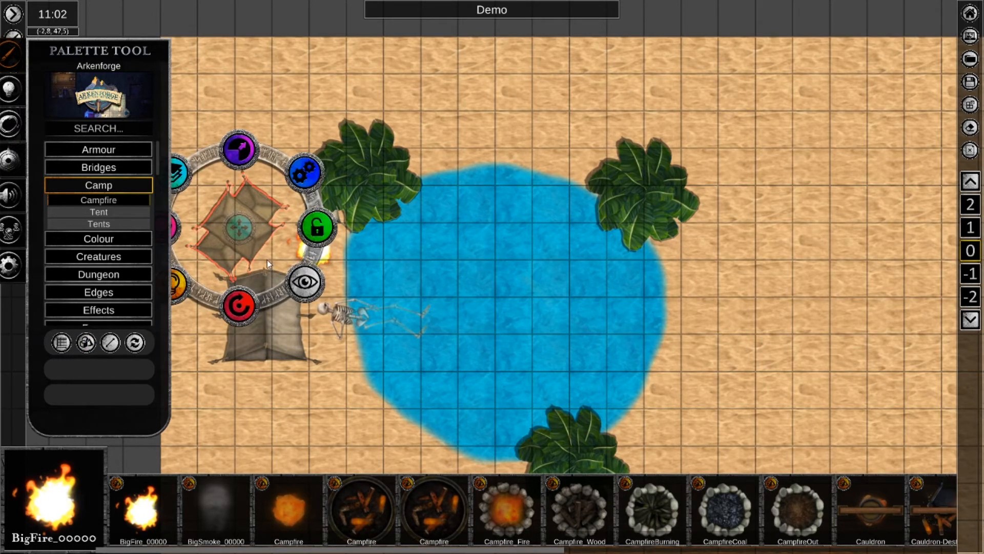
pyautogui.moveTo(236, 229); pyautogui.dragTo(229, 217)
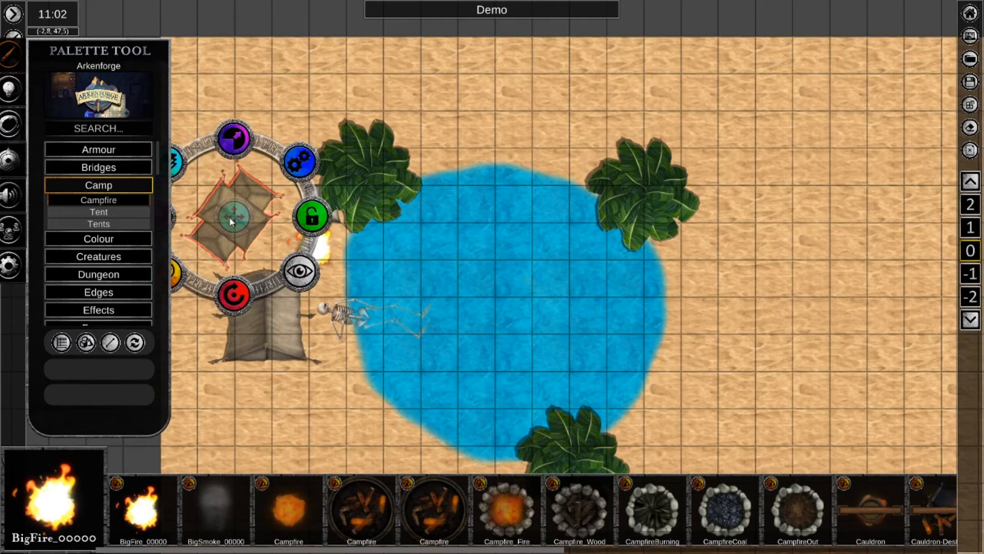
# Scale down the tent beside the skeleton's head and rotate it to a diagonal angle.
pyautogui.click(281, 357)
pyautogui.moveTo(257, 262)
pyautogui.mouseDown()
pyautogui.moveTo(254, 278)
pyautogui.moveTo(271, 265)
pyautogui.mouseUp()
pyautogui.moveTo(266, 395); pyautogui.dragTo(220, 379)
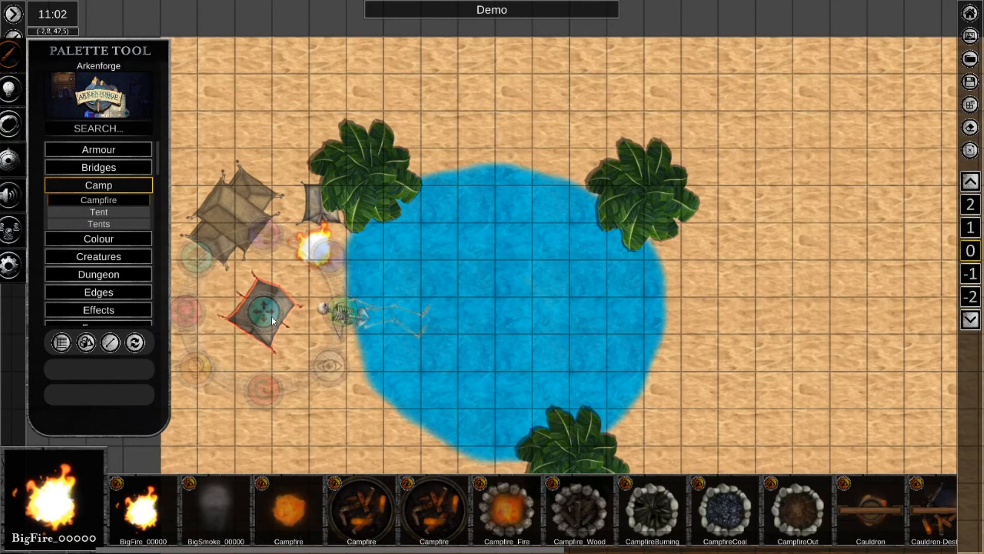
# Scale the big fire down to fit inside the campfire's stone ring, adjust its position slightly, and deselect it.
pyautogui.click(316, 248)
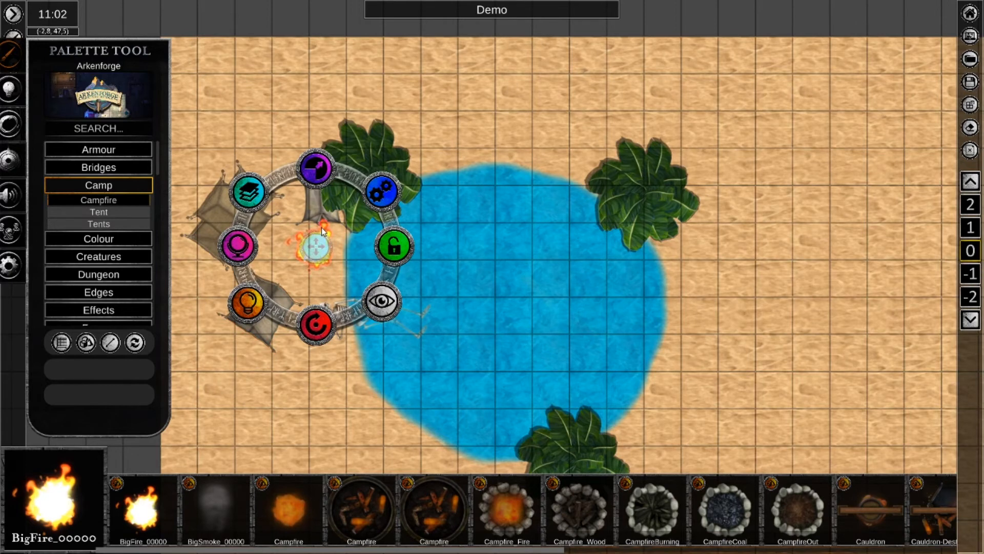
pyautogui.moveTo(318, 153); pyautogui.dragTo(310, 204)
pyautogui.rightClick(325, 250)
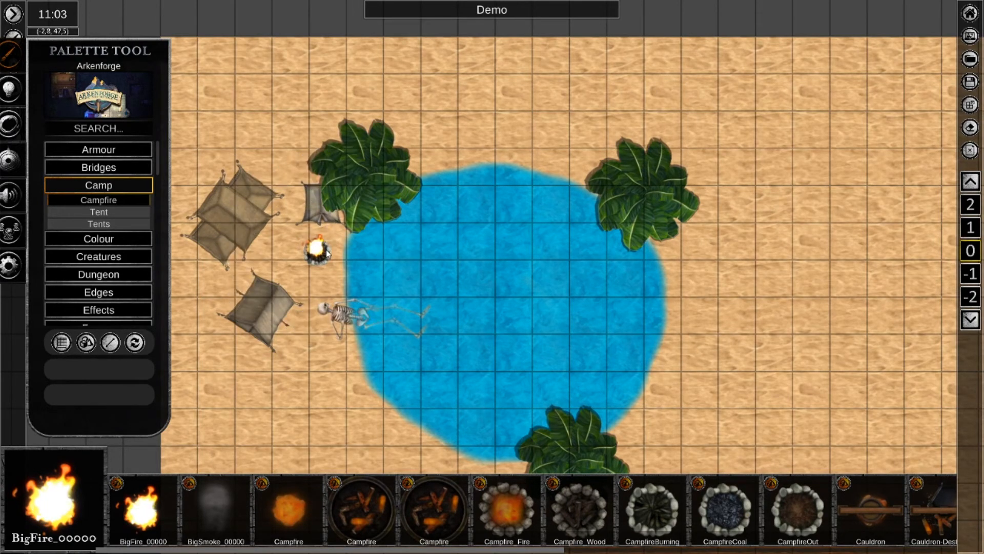
pyautogui.click(318, 249)
pyautogui.moveTo(317, 249); pyautogui.dragTo(320, 247)
pyautogui.rightClick(290, 398)
pyautogui.rightClick(318, 257)
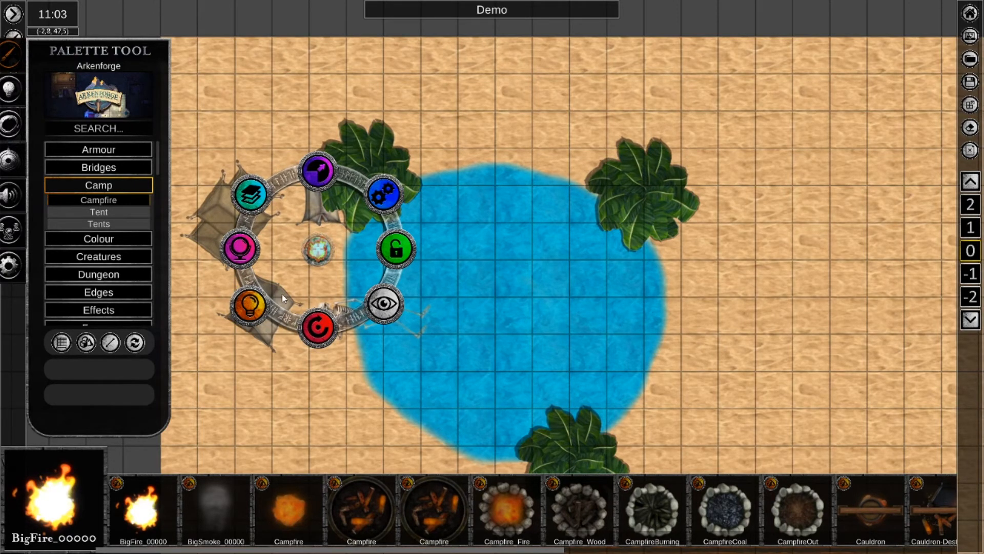
pyautogui.click(292, 280)
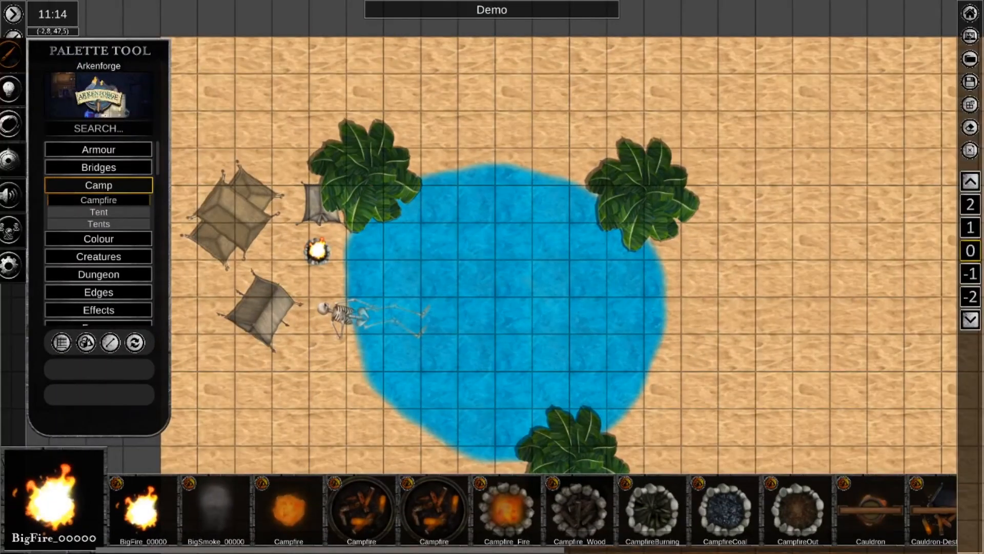
pyautogui.rightClick(641, 354)
pyautogui.click(641, 355)
pyautogui.rightClick(317, 251)
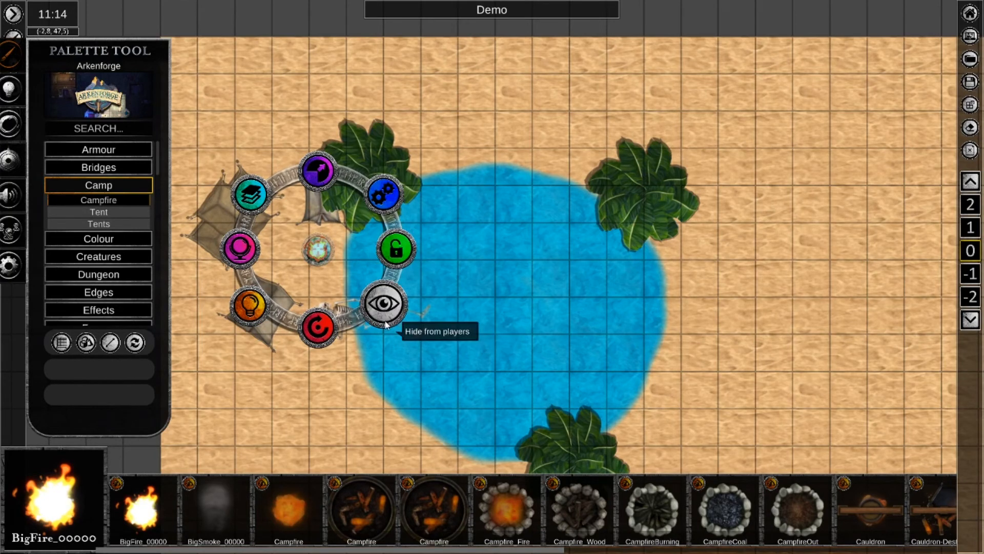
pyautogui.click(385, 351)
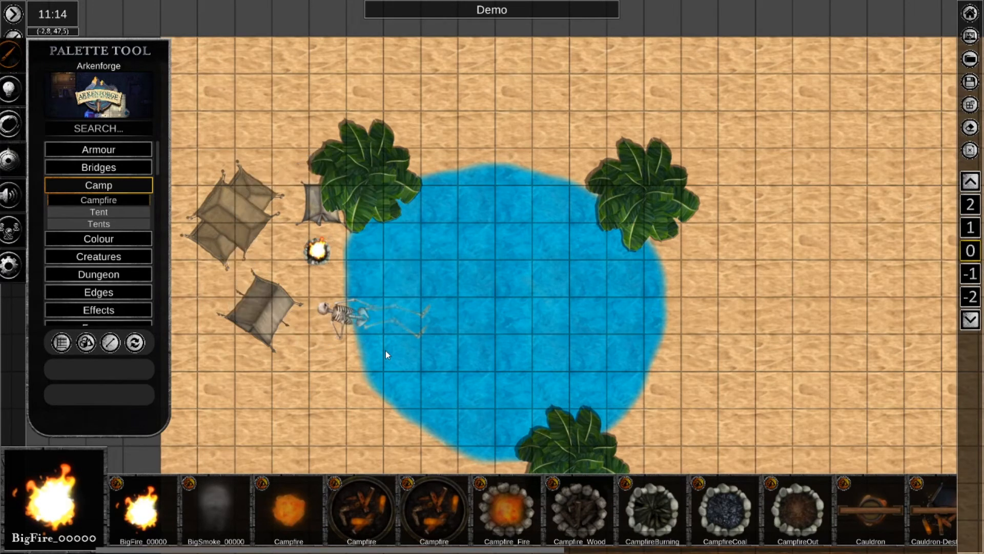
# Try moving the fire and the campfire ring northwest toward the large tent, and undo the moves.
pyautogui.rightClick(316, 253)
pyautogui.moveTo(316, 253); pyautogui.dragTo(296, 242)
pyautogui.rightClick(326, 252)
pyautogui.click(320, 257)
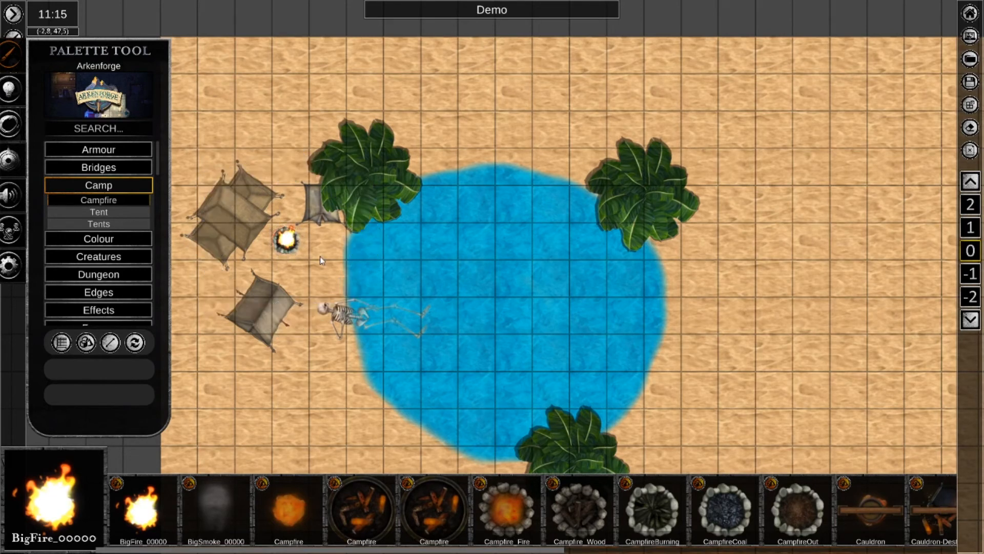
pyautogui.hotkey('ctrl', 'z')
pyautogui.hotkey('ctrl', 'z')
# Select the fire and campfire ring together, shift them slightly, and group the selected tiles through the Contextual Options.
pyautogui.moveTo(297, 235); pyautogui.dragTo(334, 266)
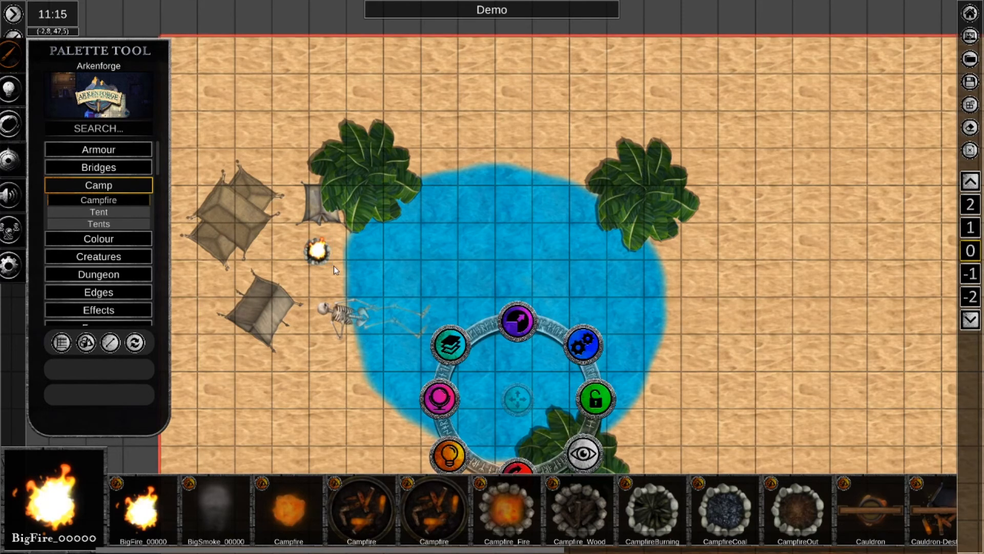
pyautogui.scroll(-2, 334, 266)
pyautogui.scroll(-1, 333, 265)
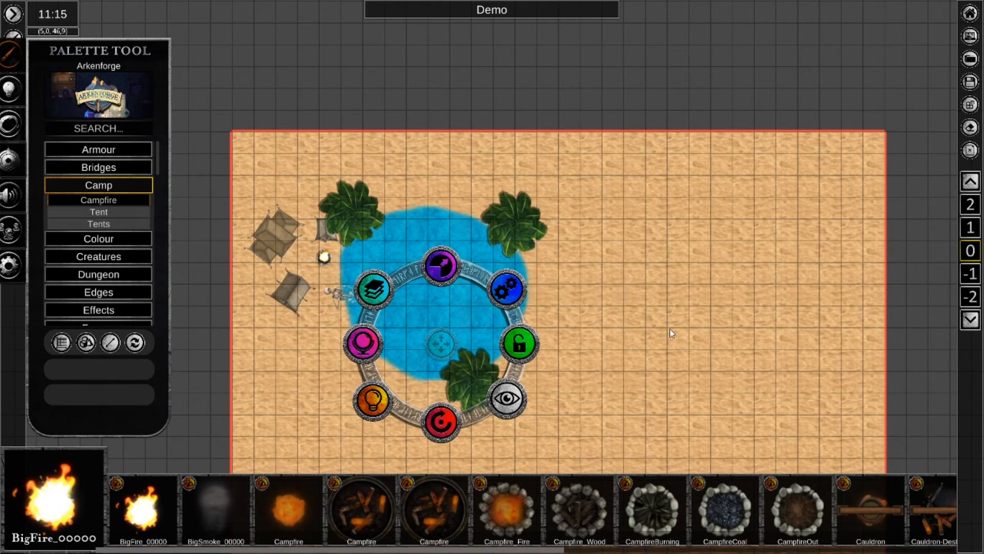
pyautogui.press('Tab')
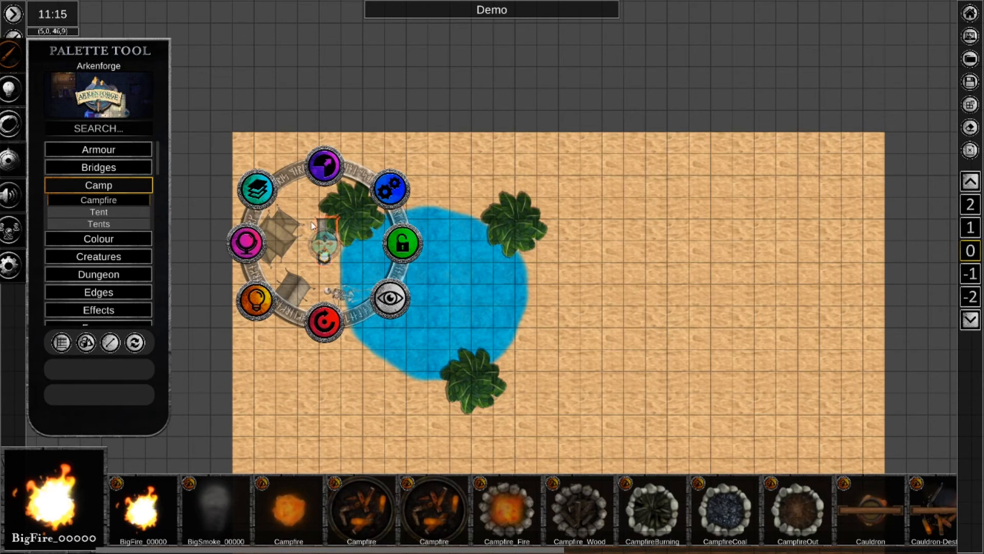
pyautogui.press('Tab')
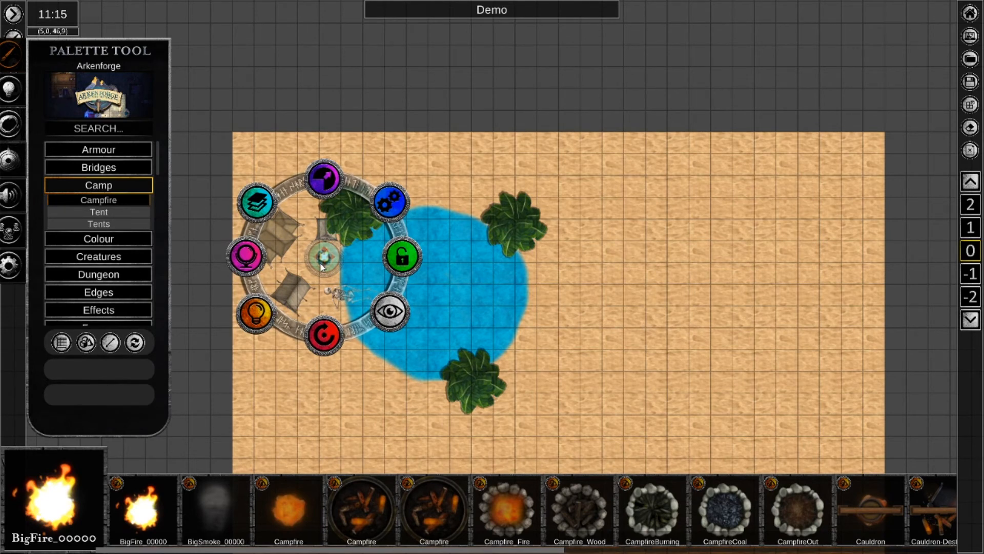
pyautogui.moveTo(321, 263)
pyautogui.mouseDown()
pyautogui.moveTo(458, 246)
pyautogui.moveTo(601, 257)
pyautogui.moveTo(656, 288)
pyautogui.moveTo(444, 254)
pyautogui.moveTo(345, 278)
pyautogui.moveTo(327, 279)
pyautogui.moveTo(321, 265)
pyautogui.mouseUp()
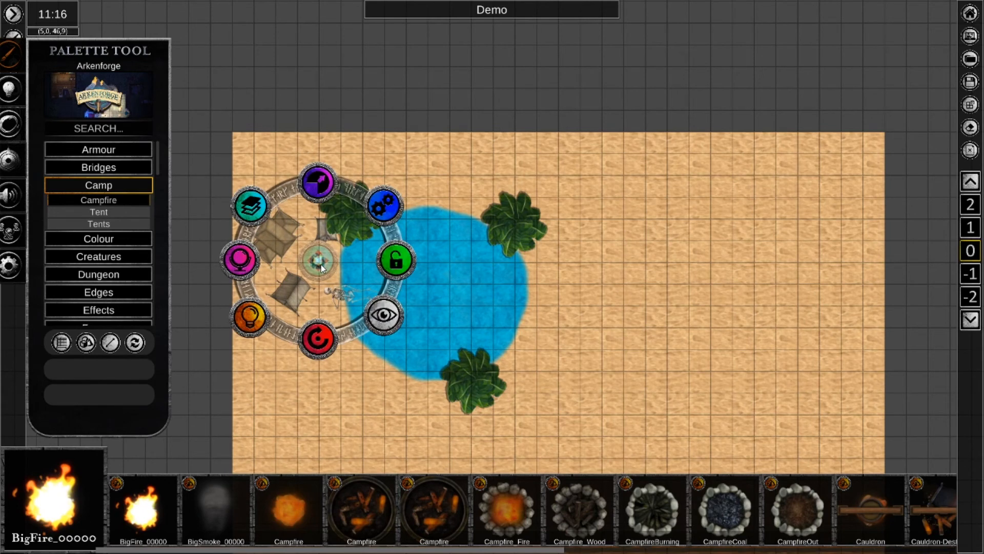
pyautogui.click(383, 215)
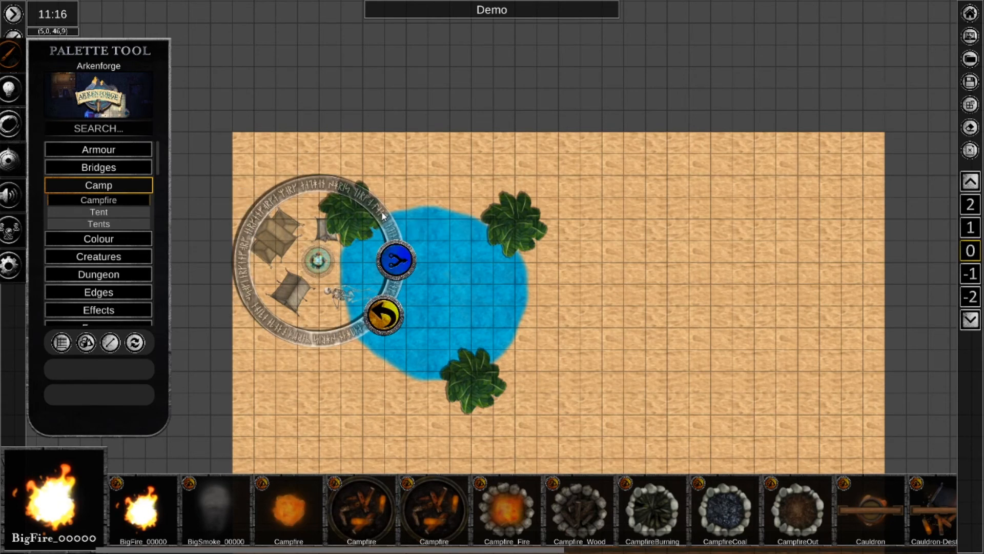
pyautogui.click(398, 268)
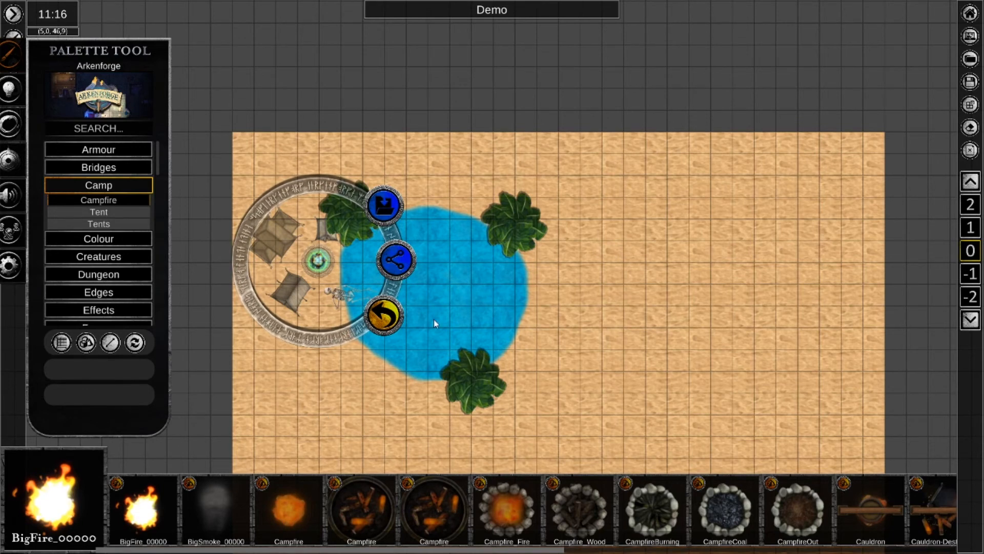
pyautogui.click(394, 320)
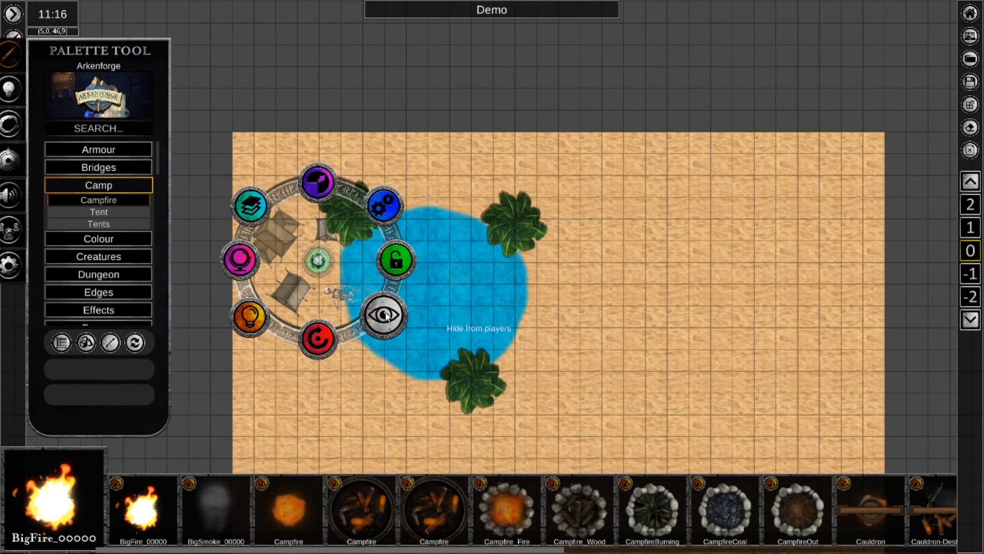
# Examine the colour adjustment options, including Brightness, for the campfire group and for the skeleton, and clear the selection.
pyautogui.click(248, 260)
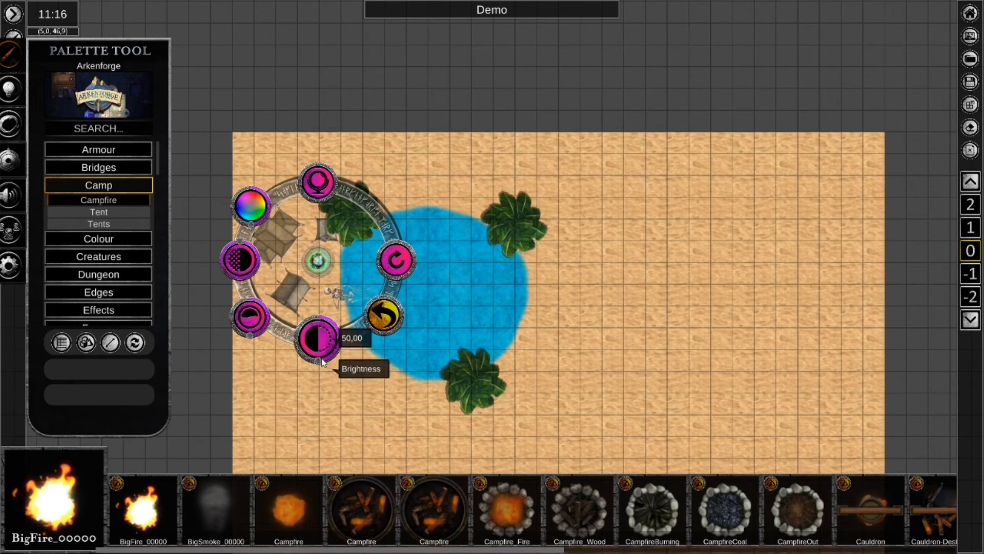
pyautogui.moveTo(321, 359); pyautogui.dragTo(319, 321)
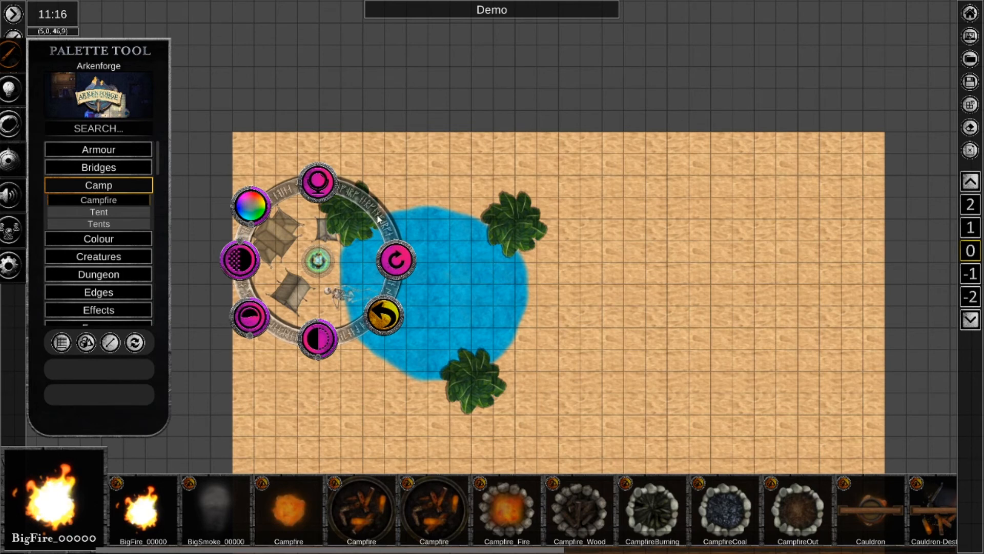
pyautogui.click(385, 323)
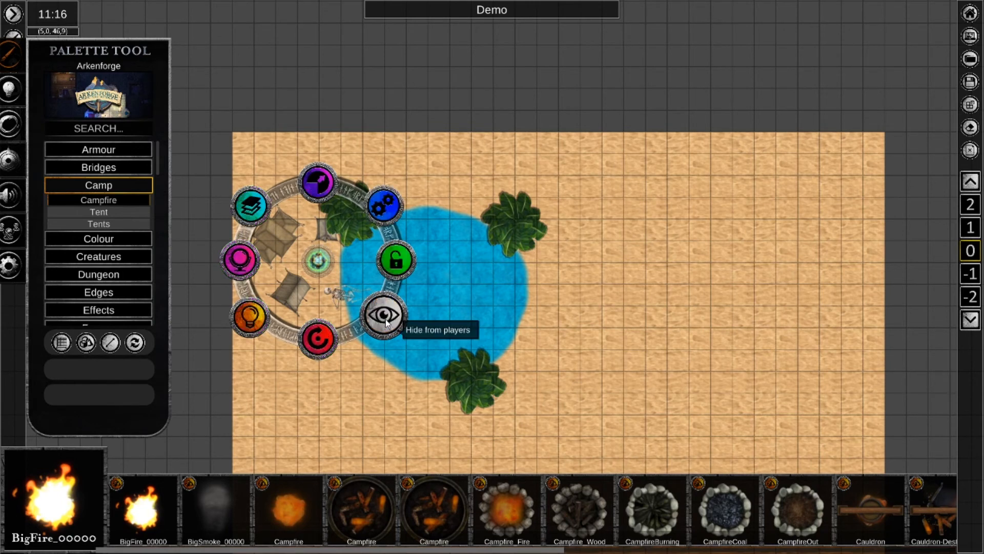
pyautogui.click(336, 296)
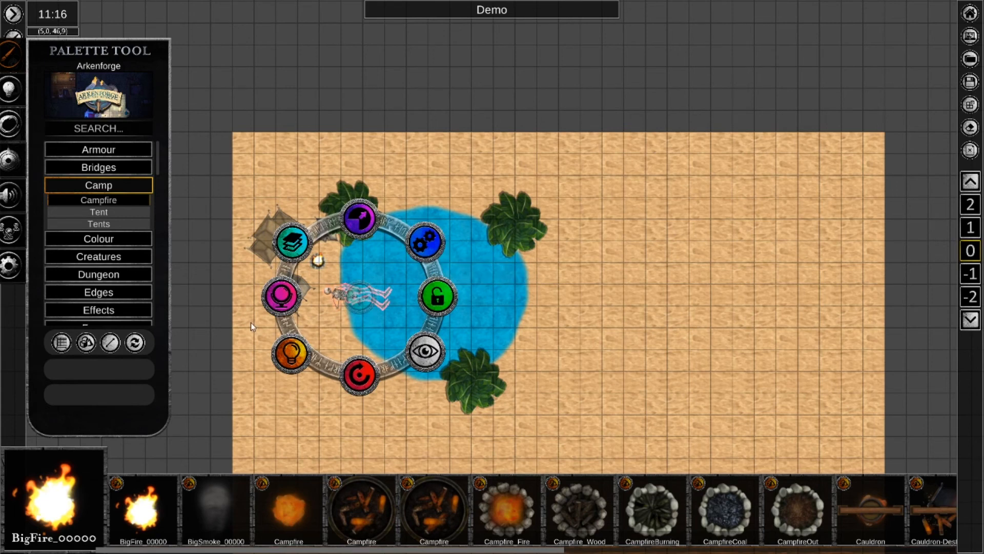
pyautogui.click(271, 307)
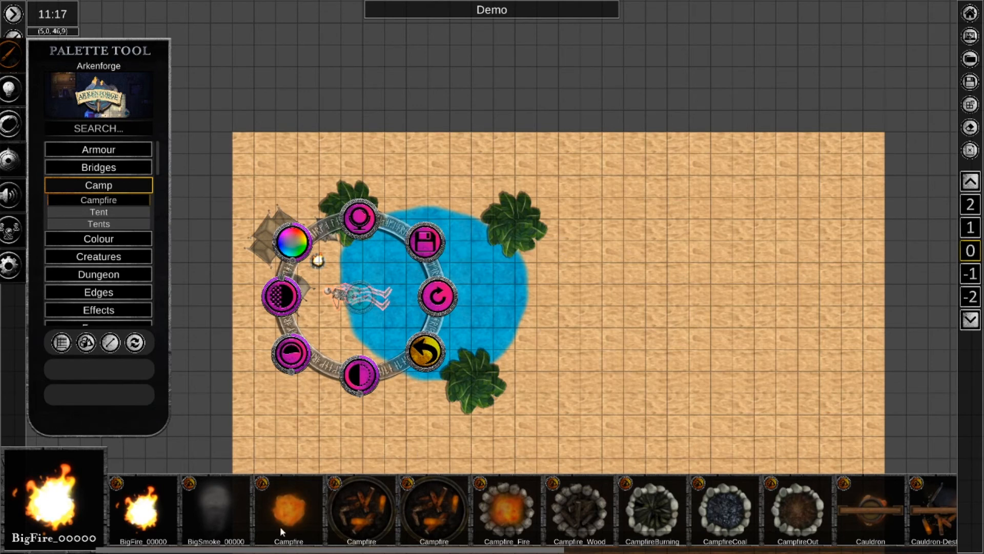
pyautogui.click(552, 371)
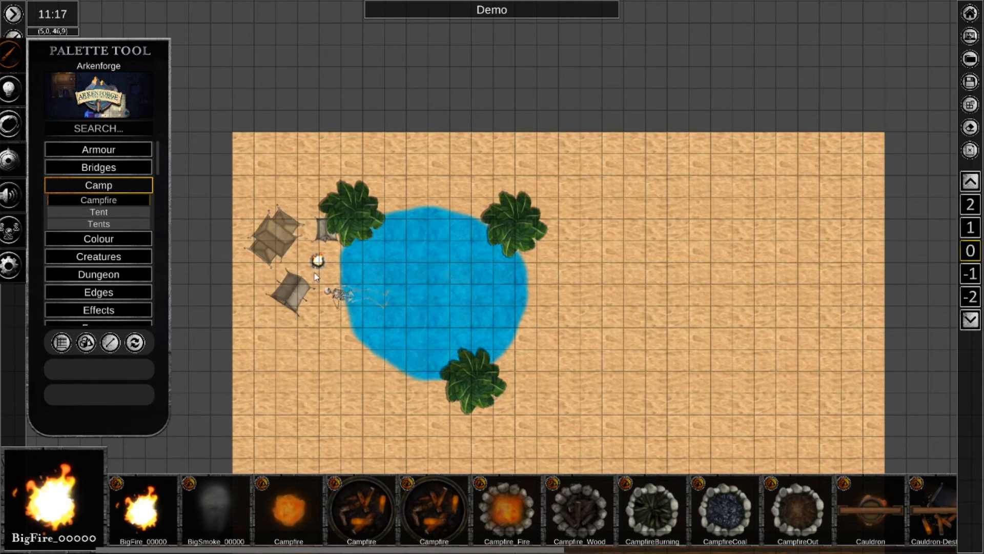
# Shift the campfire group slightly on the sand and view its Contextual Options.
pyautogui.scroll(2, 316, 275)
pyautogui.scroll(2, 316, 276)
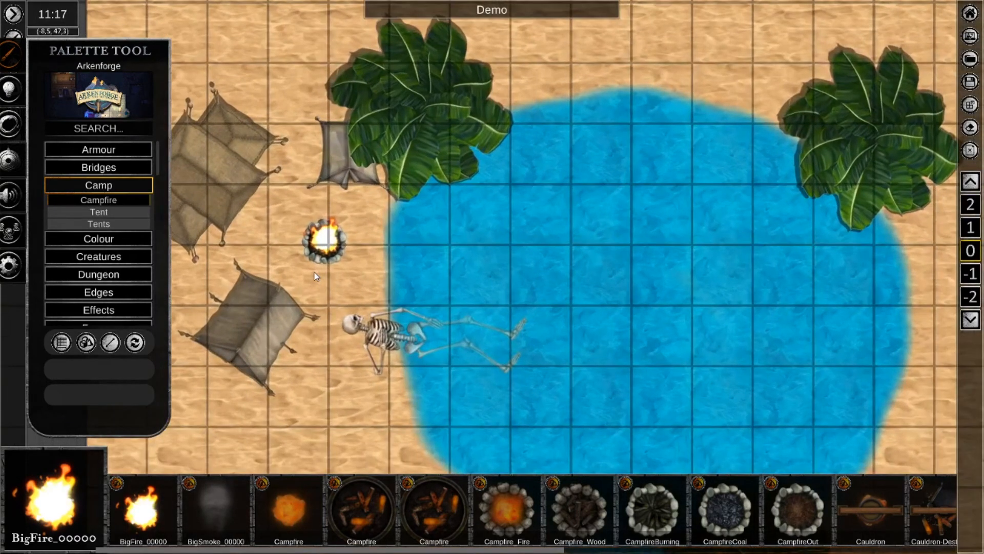
pyautogui.rightClick(327, 236)
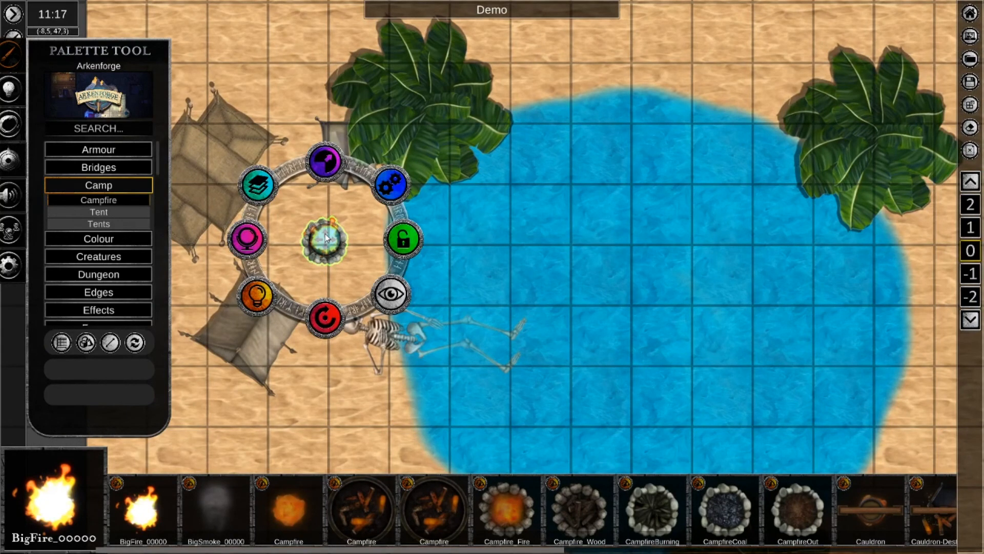
pyautogui.moveTo(328, 236)
pyautogui.mouseDown()
pyautogui.moveTo(354, 218)
pyautogui.moveTo(398, 237)
pyautogui.moveTo(331, 248)
pyautogui.mouseUp()
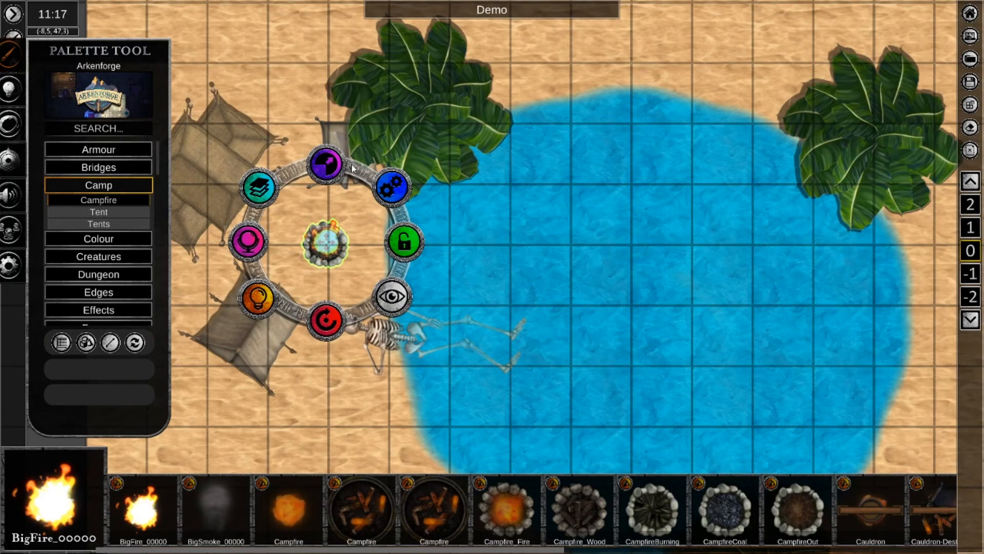
pyautogui.click(392, 188)
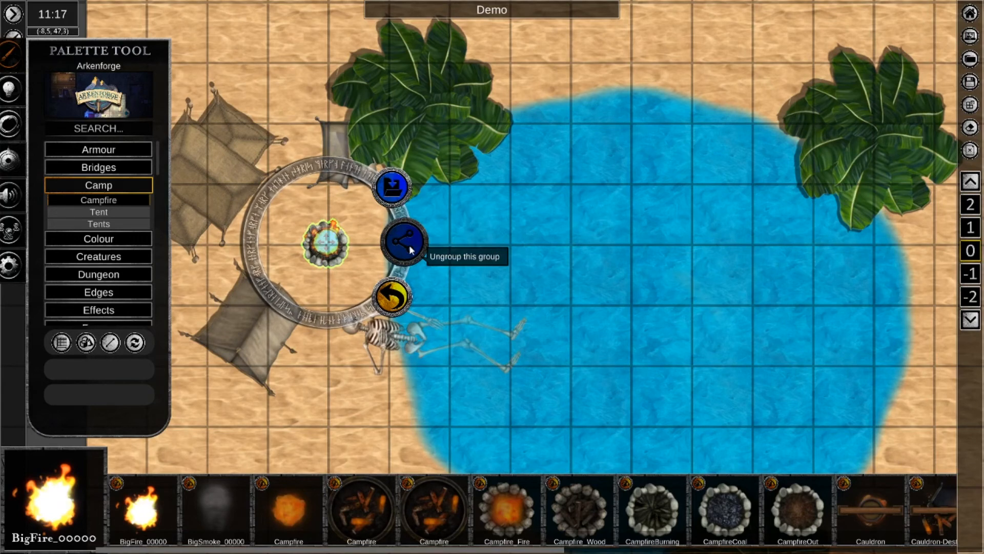
pyautogui.click(405, 302)
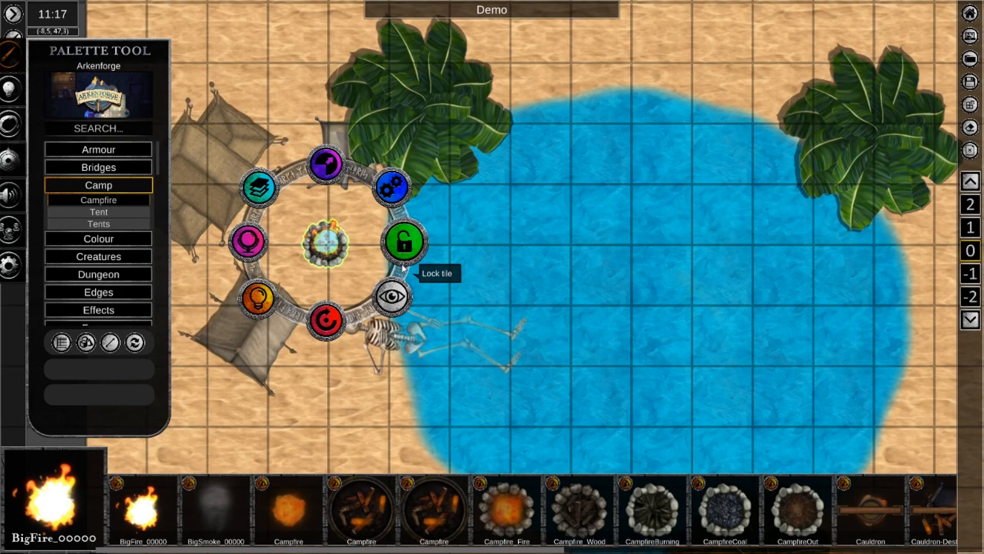
# Hide the campfire group from players, and hide the tent southwest of it as well.
pyautogui.click(399, 309)
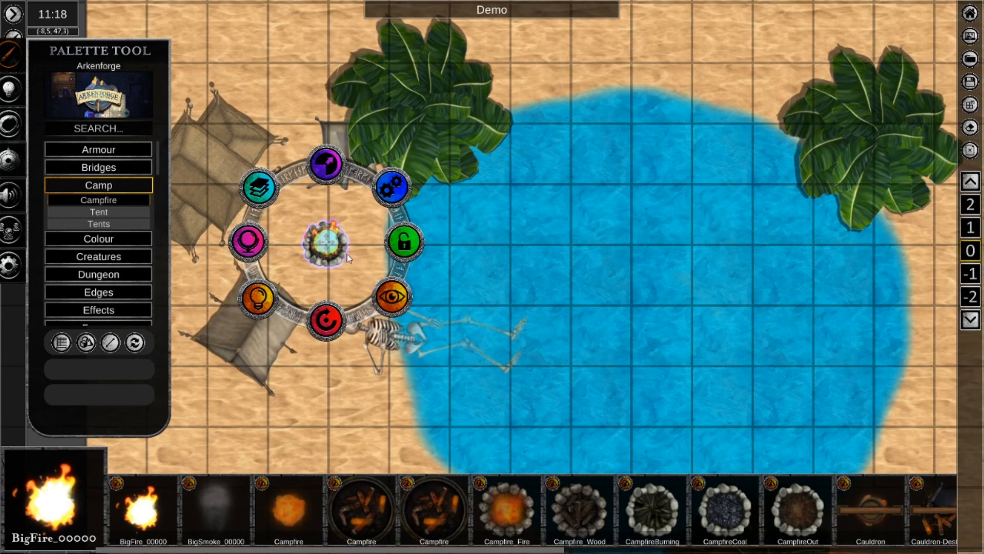
pyautogui.click(330, 278)
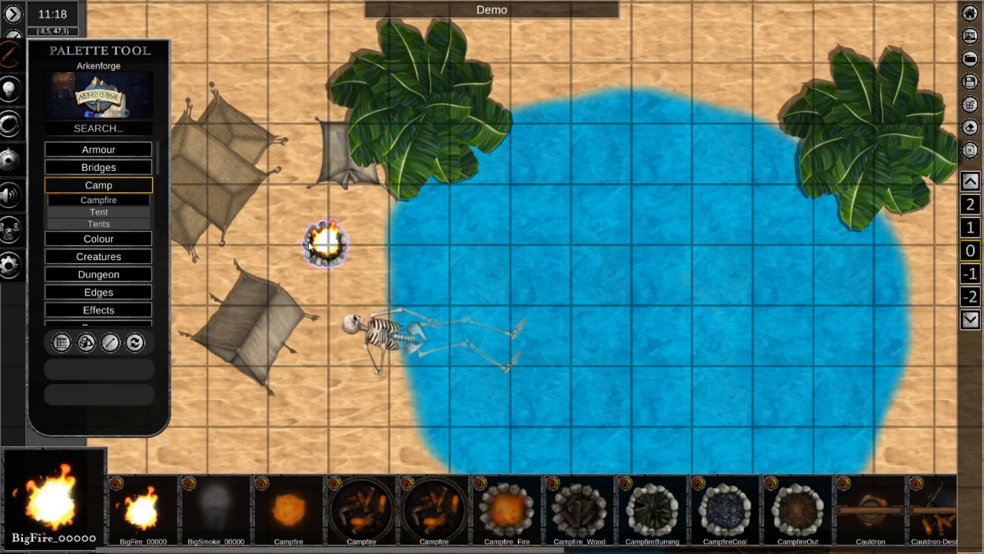
pyautogui.click(253, 315)
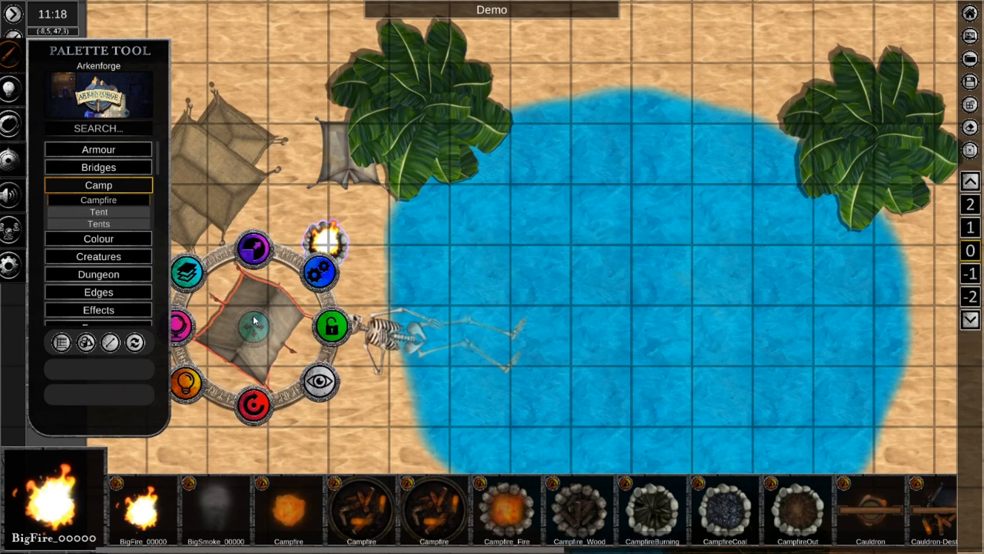
pyautogui.click(332, 381)
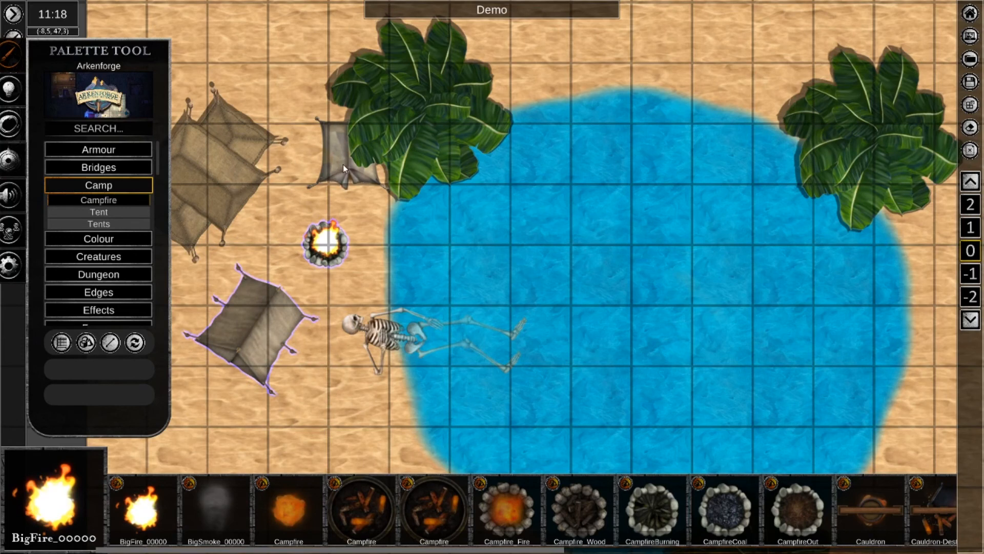
# Select the campfire group and the southwest tent together, toggle Hide from players until both are visible to players, and clear the selection.
pyautogui.click(326, 244)
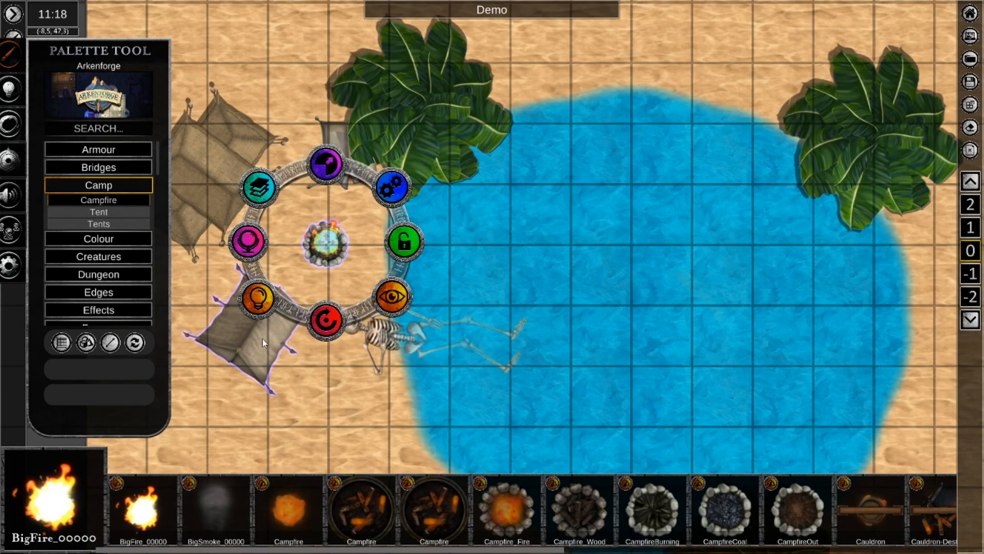
pyautogui.click(290, 283)
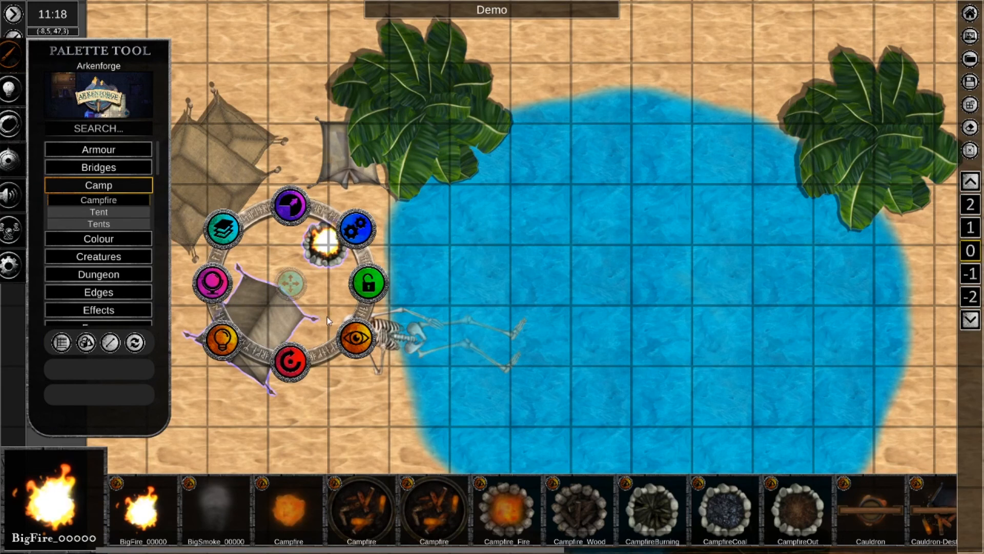
pyautogui.click(356, 341)
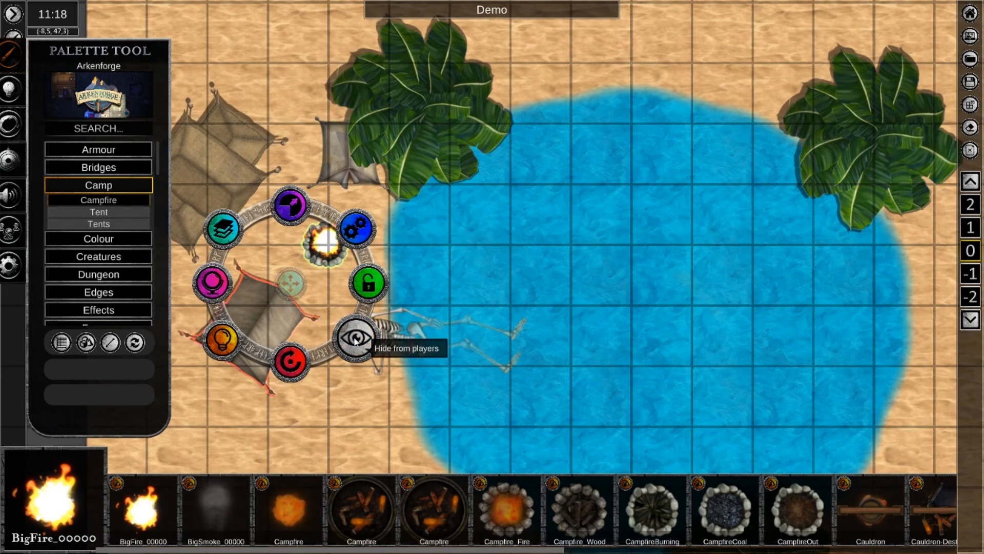
pyautogui.click(356, 341)
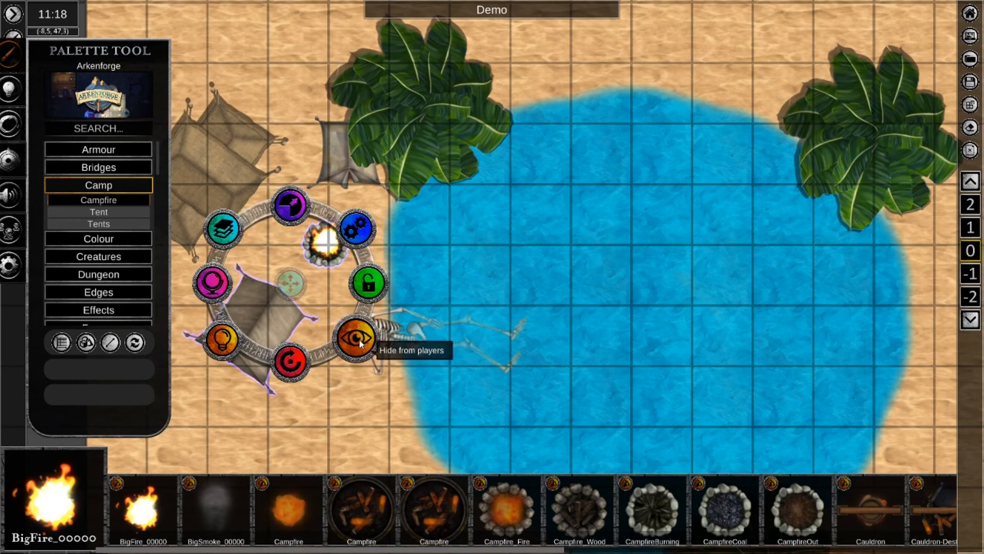
pyautogui.click(359, 341)
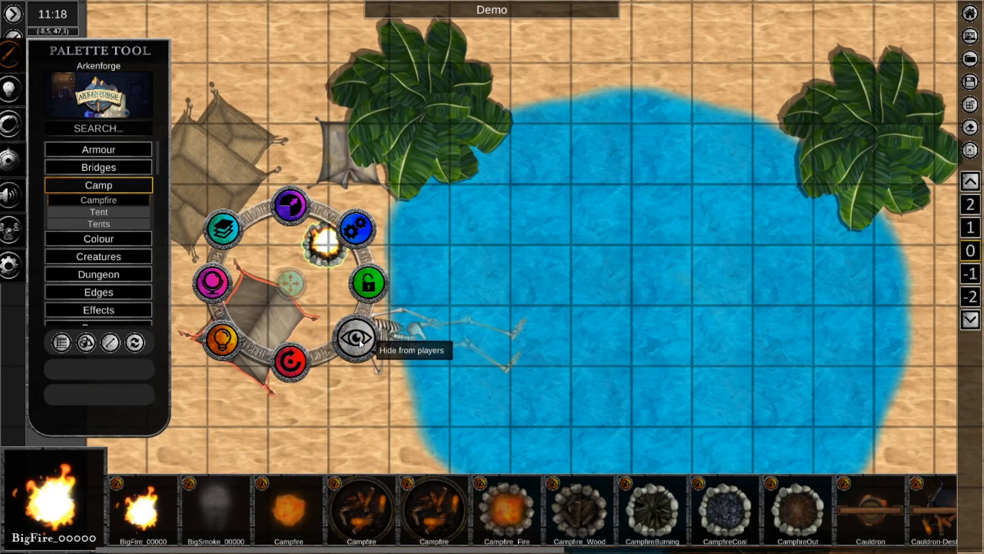
pyautogui.click(339, 299)
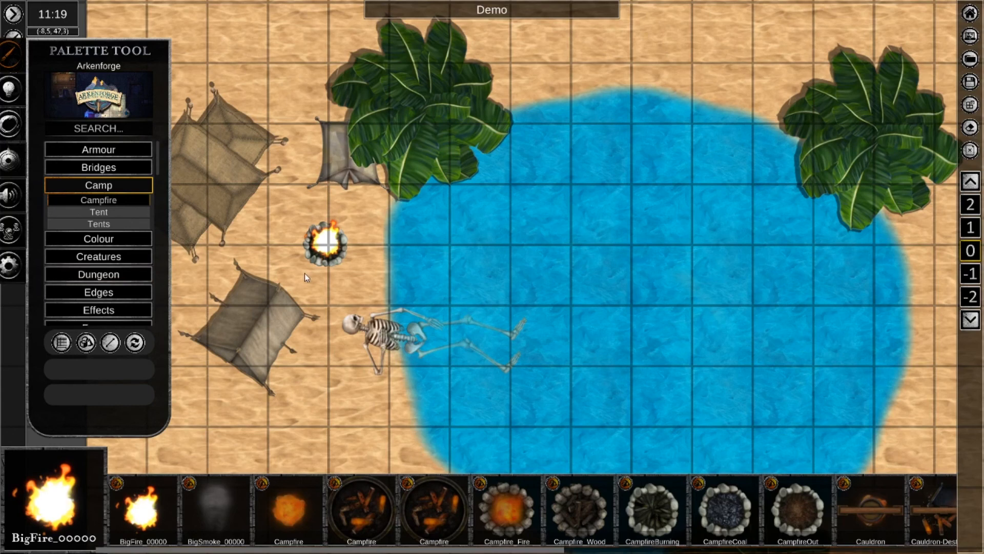
# Lock the campfire group tile and deselect it.
pyautogui.rightClick(330, 252)
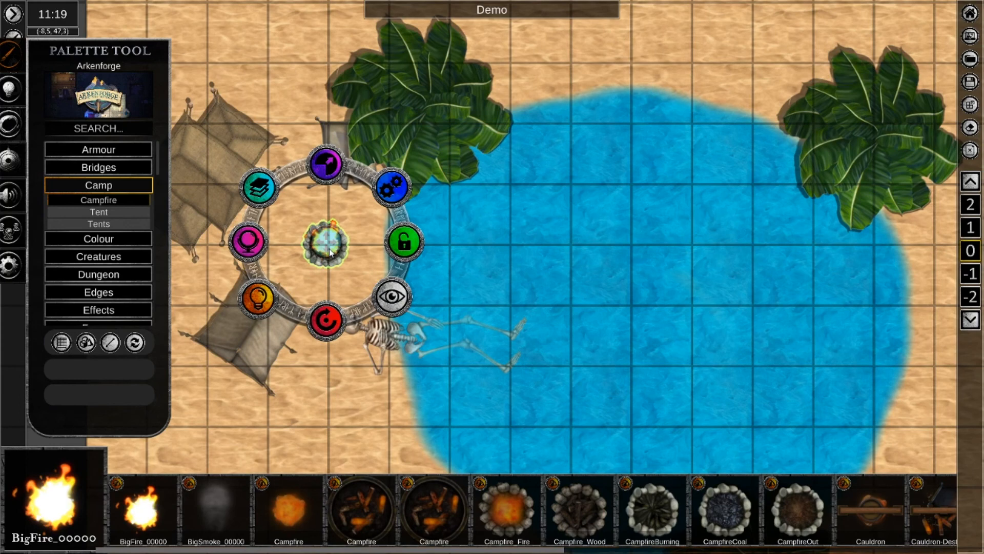
pyautogui.click(403, 247)
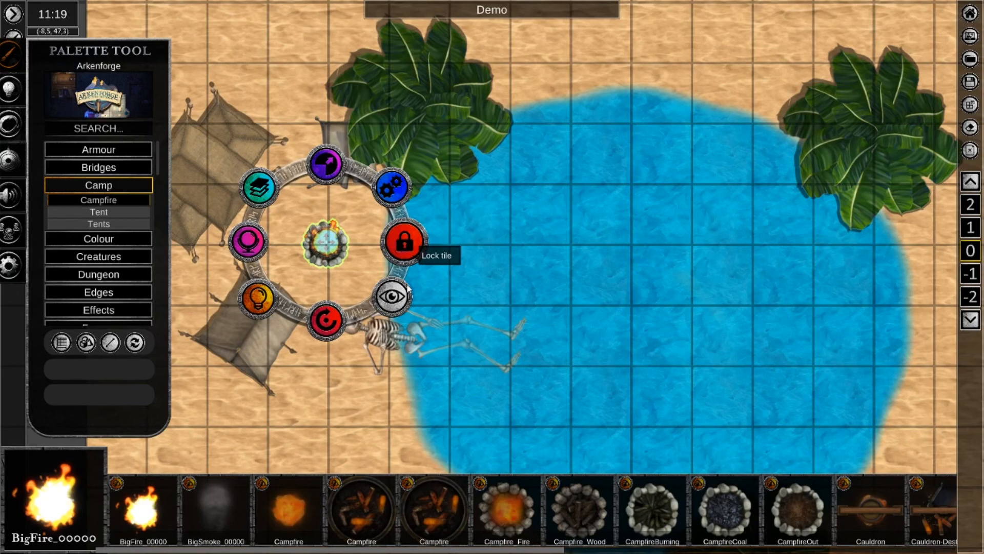
pyautogui.click(361, 268)
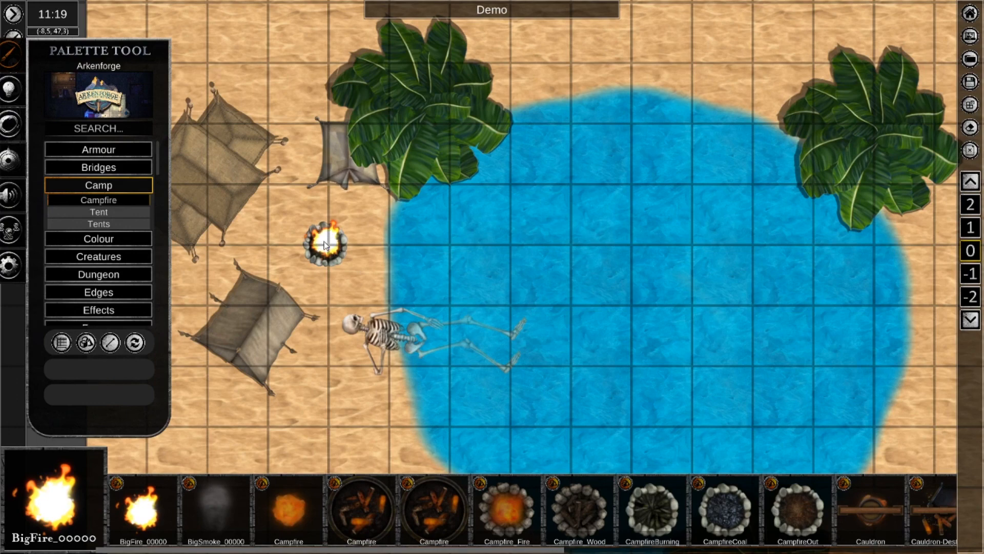
# Try selecting the locked campfire group with a normal map selection, and clear the selection.
pyautogui.scroll(-5, 324, 244)
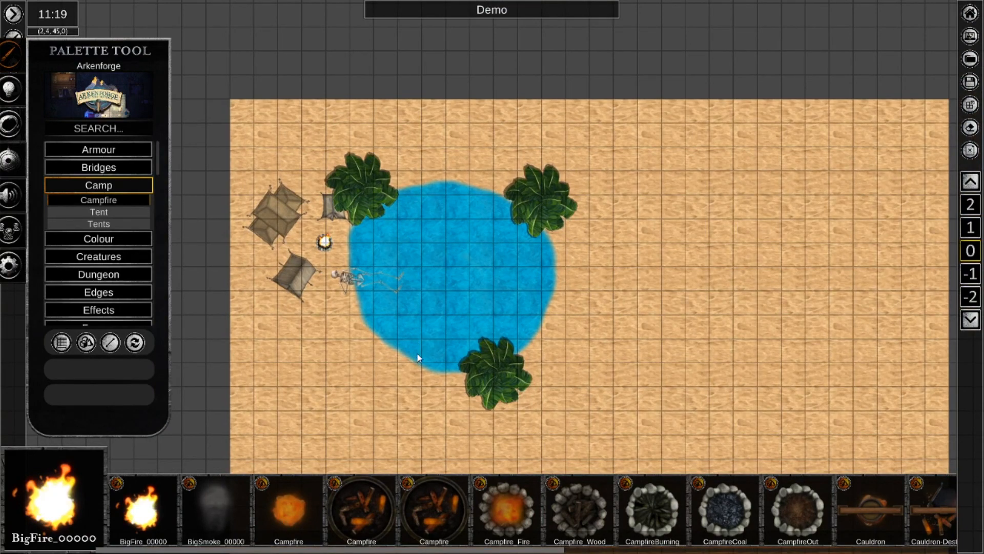
pyautogui.moveTo(418, 357); pyautogui.dragTo(411, 202, button='right')
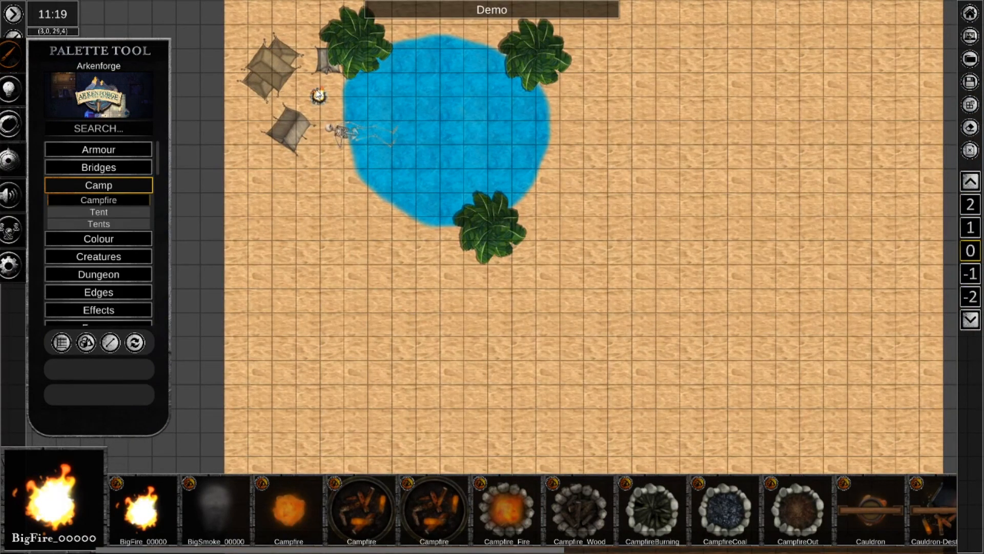
pyautogui.click(319, 96)
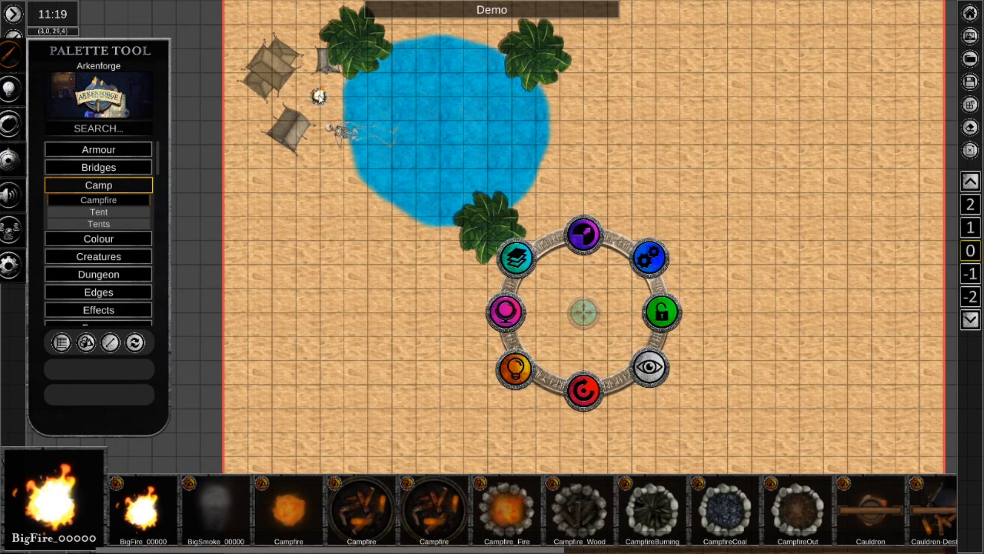
pyautogui.click(313, 289)
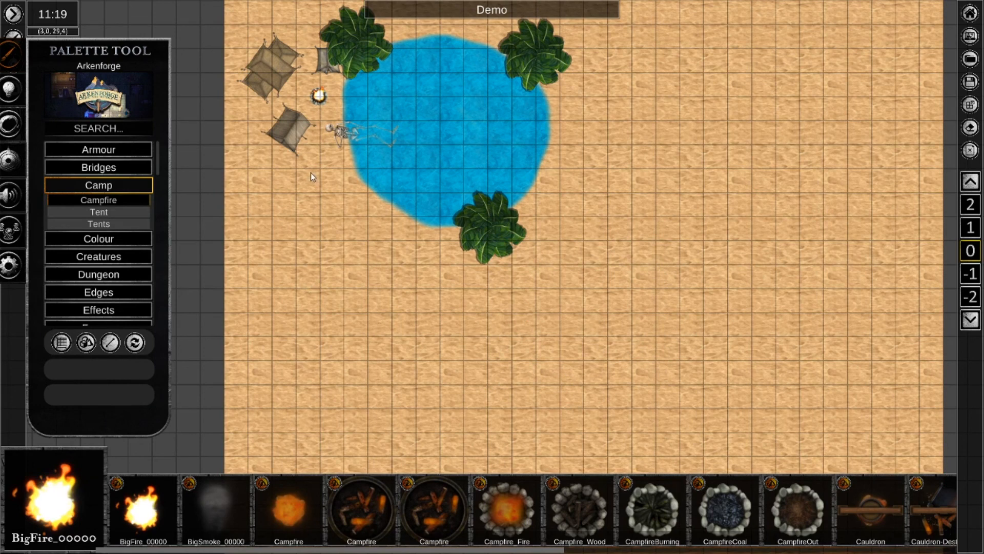
# Select the locked campfire group, unlock it, and clear the selection.
pyautogui.click(319, 97)
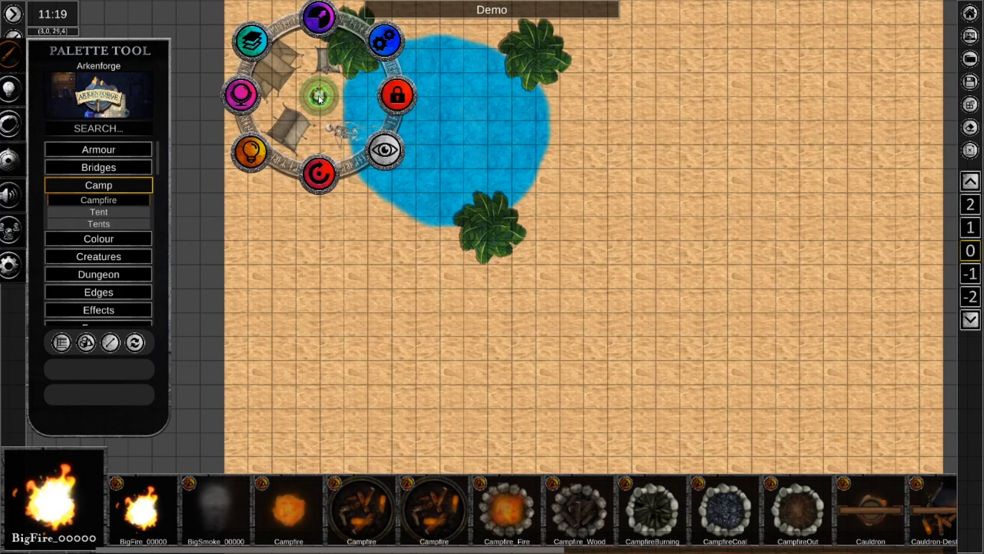
pyautogui.click(395, 96)
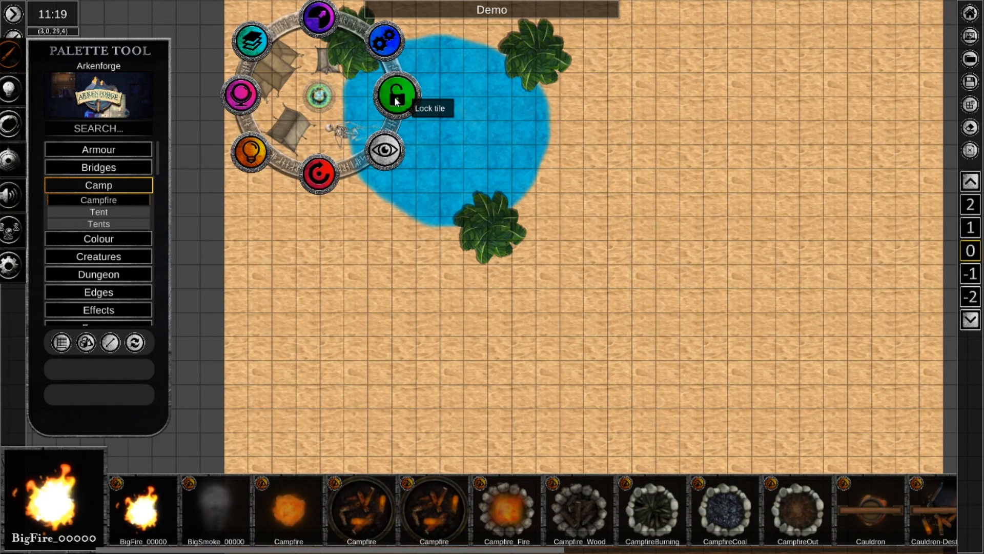
pyautogui.click(372, 257)
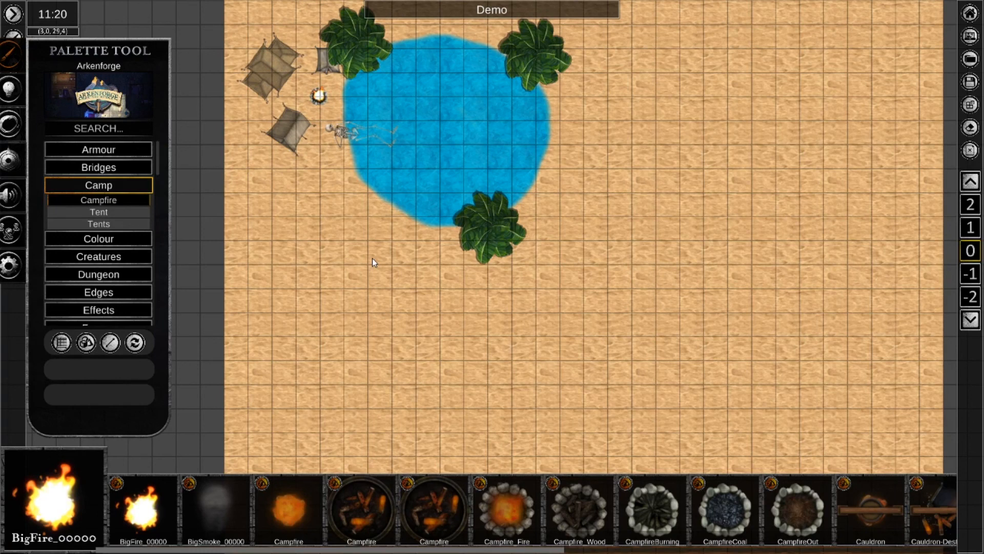
# Reselect the campfire group, lock it again, and deselect it.
pyautogui.click(319, 96)
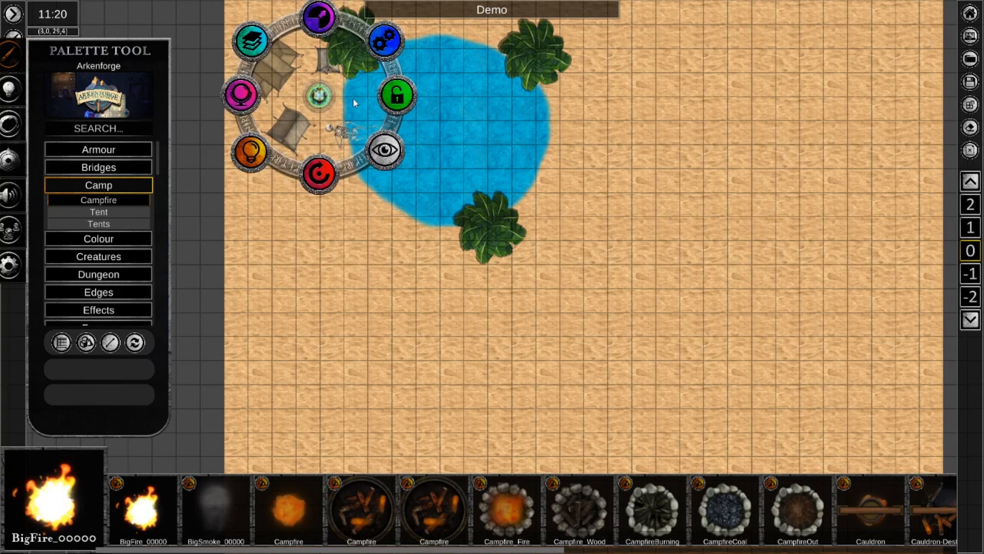
pyautogui.click(394, 95)
pyautogui.click(336, 204)
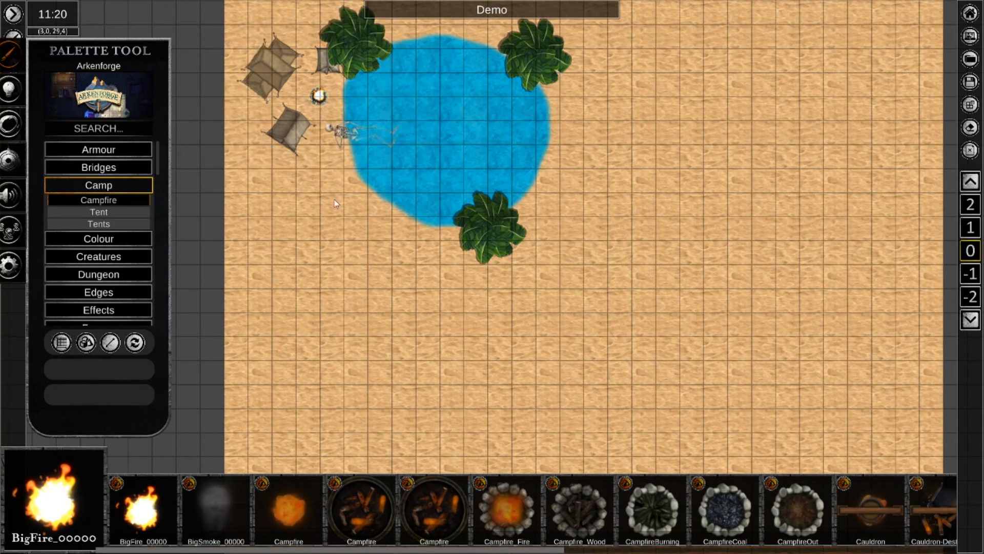
# View the colour adjustment options of the locked campfire group, test selecting it once more, and clear the selection.
pyautogui.click(318, 97)
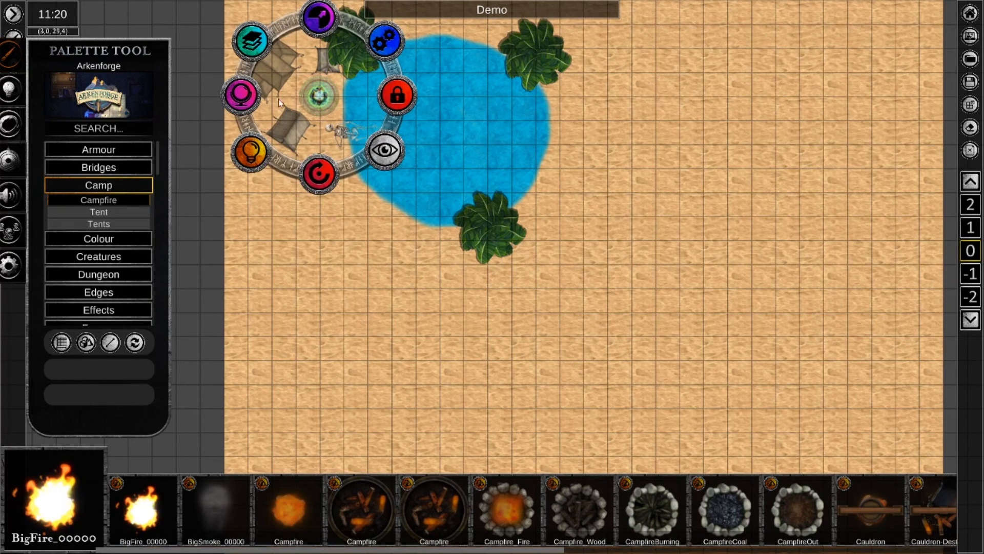
pyautogui.click(245, 96)
pyautogui.moveTo(247, 100)
pyautogui.mouseDown()
pyautogui.moveTo(235, 60)
pyautogui.moveTo(243, 84)
pyautogui.moveTo(237, 78)
pyautogui.moveTo(218, 107)
pyautogui.moveTo(262, 97)
pyautogui.mouseUp()
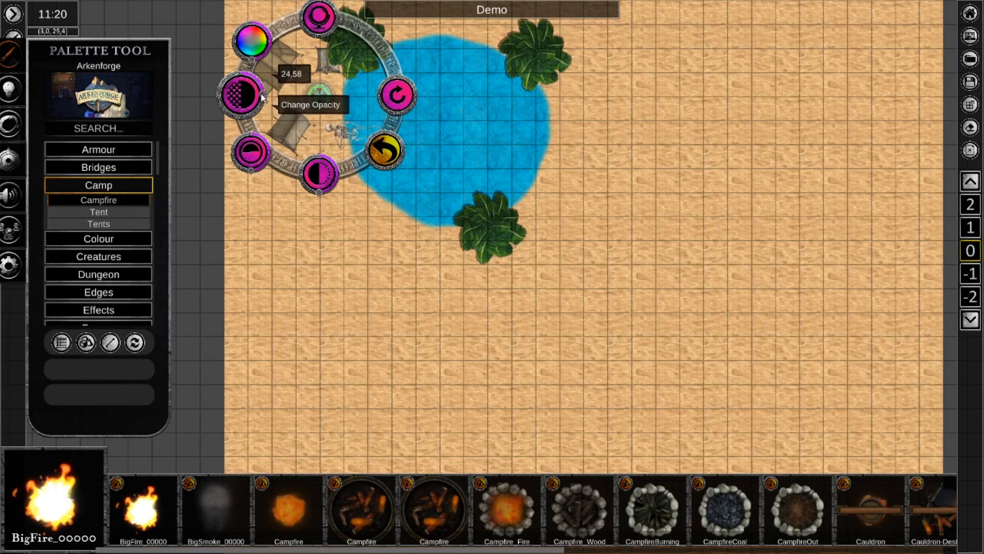
pyautogui.click(352, 248)
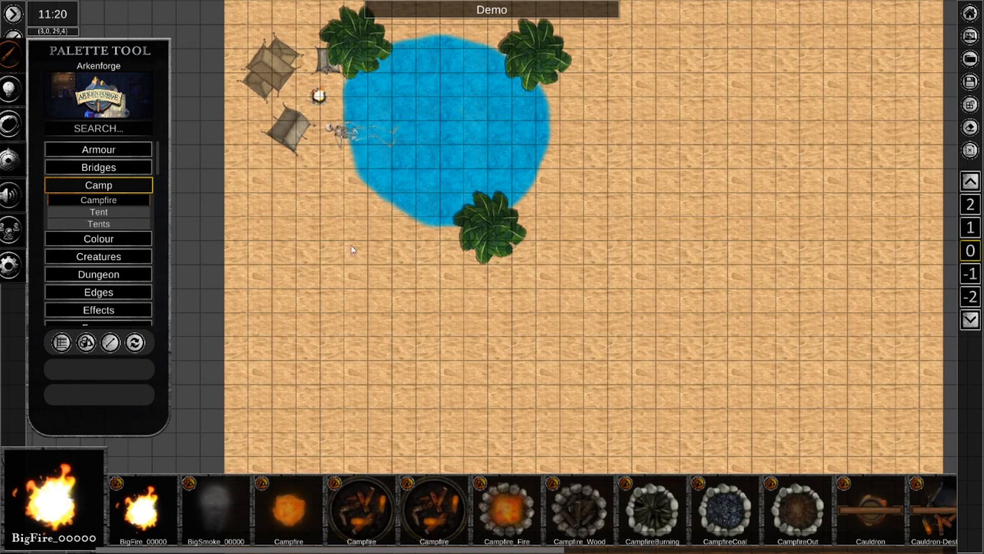
pyautogui.rightClick(319, 97)
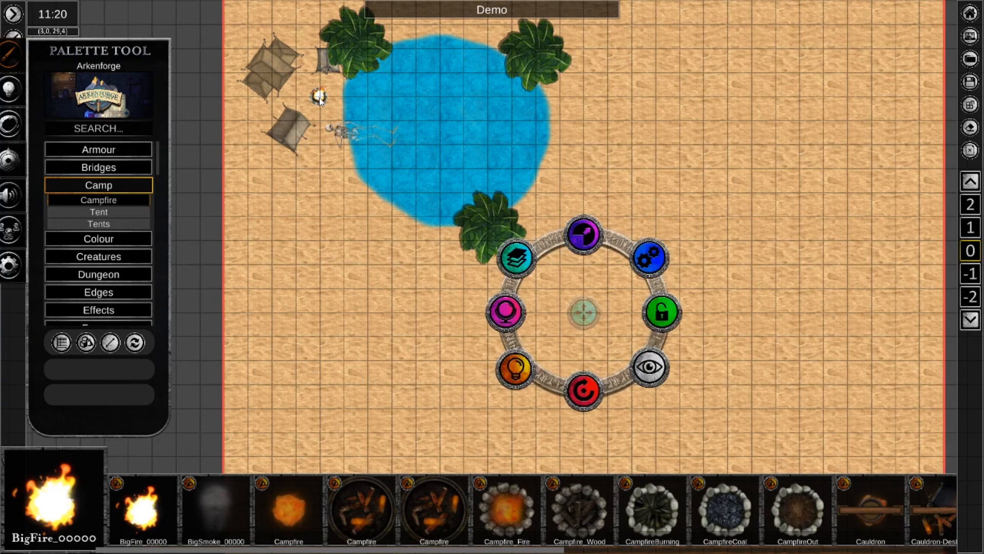
pyautogui.click(322, 197)
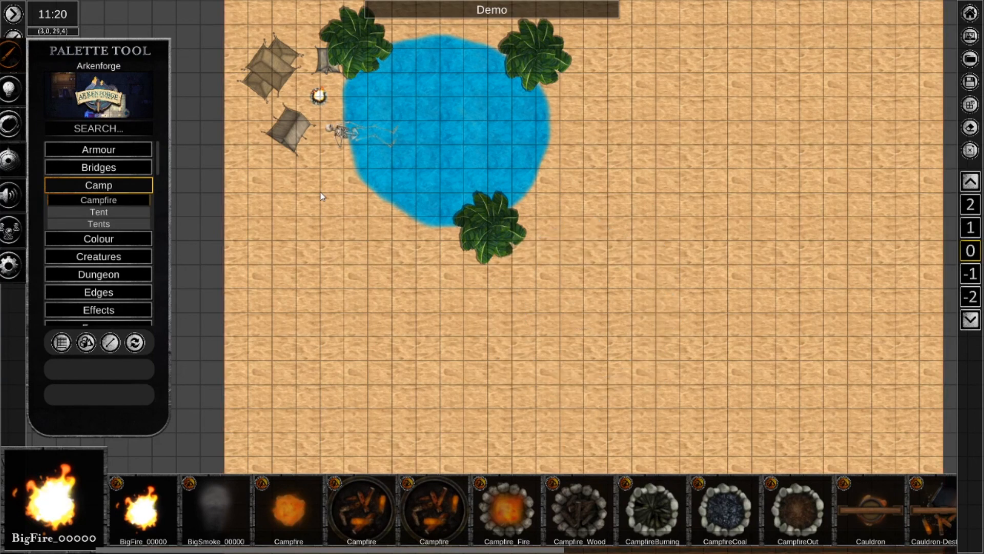
# Unlock the campfire group tile and bring the tent camp back into close view.
pyautogui.rightClick(319, 98)
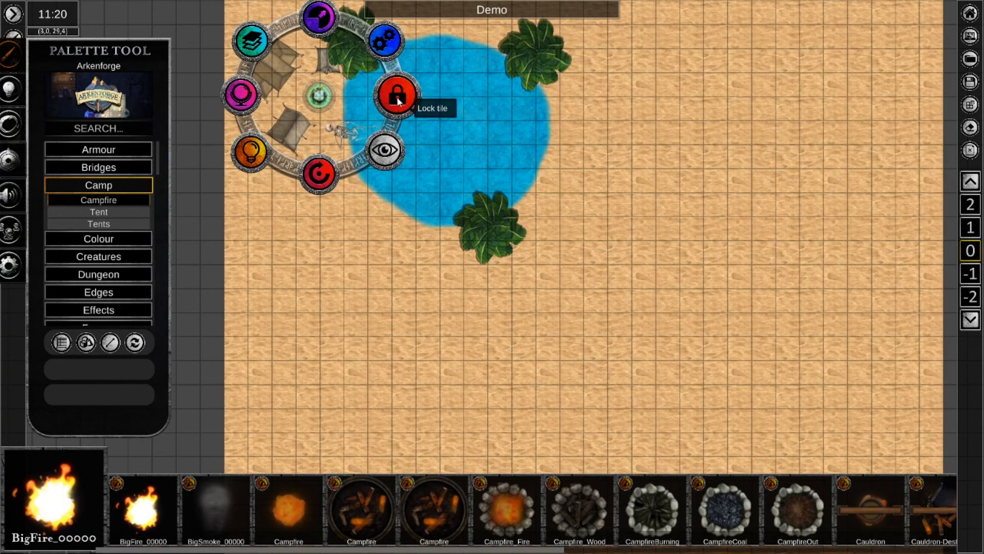
pyautogui.click(397, 97)
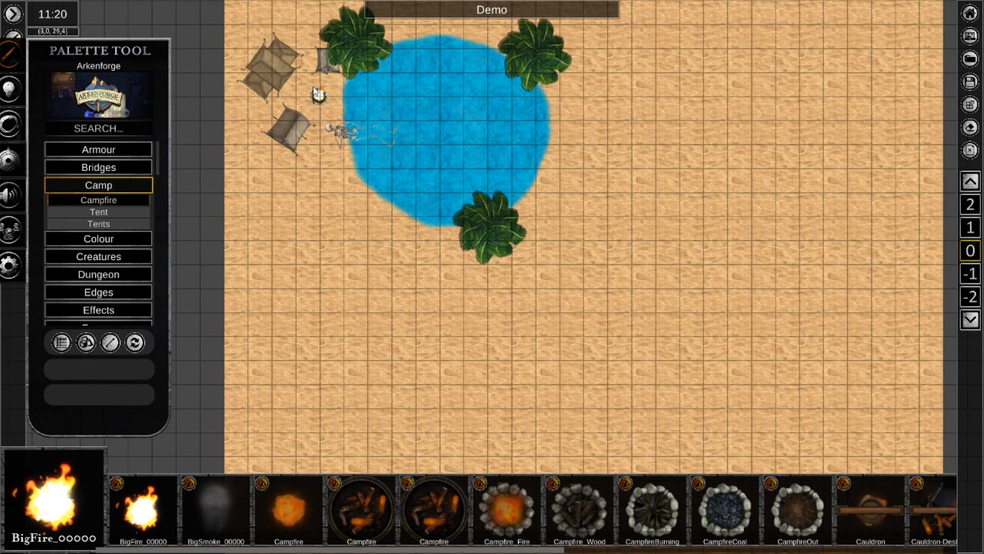
pyautogui.scroll(5, 313, 88)
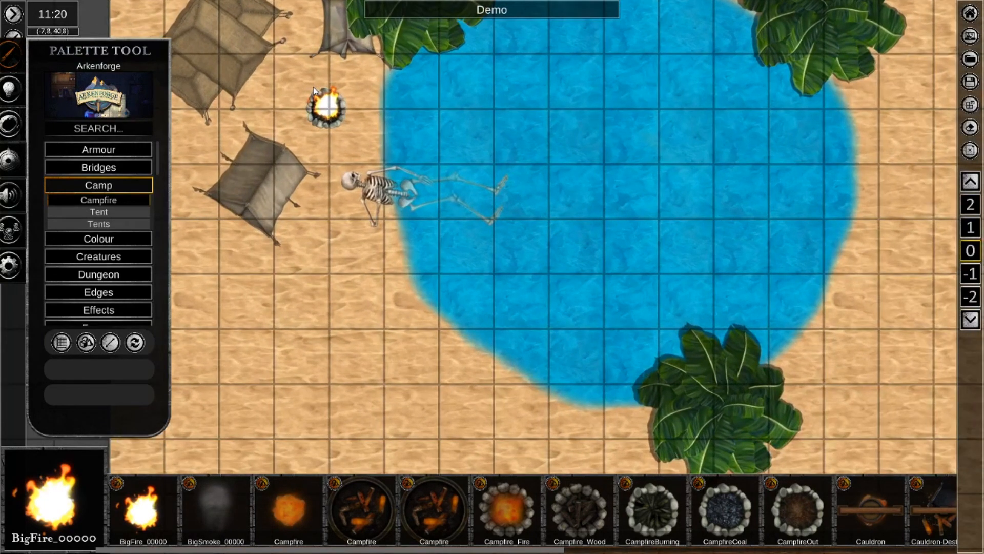
pyautogui.moveTo(310, 89); pyautogui.dragTo(340, 205, button='middle')
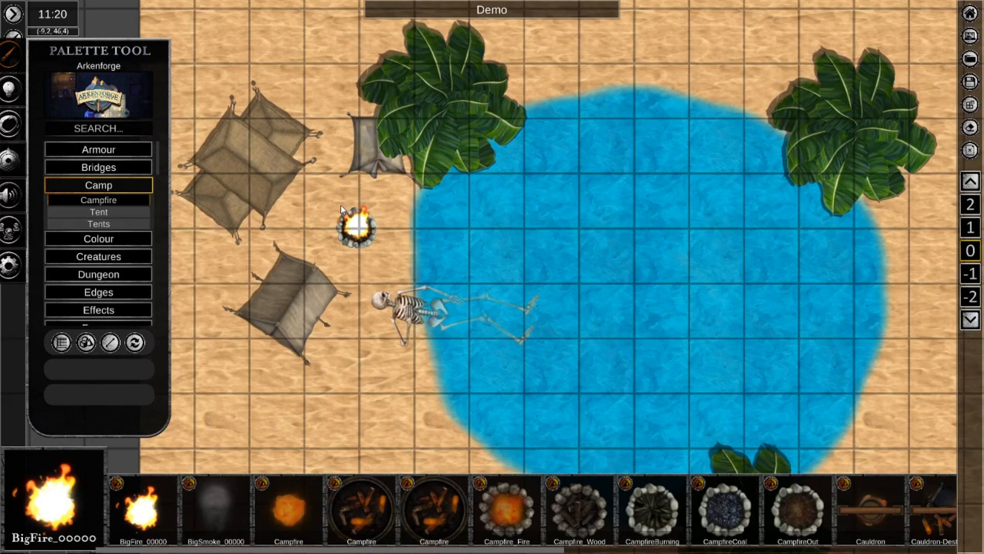